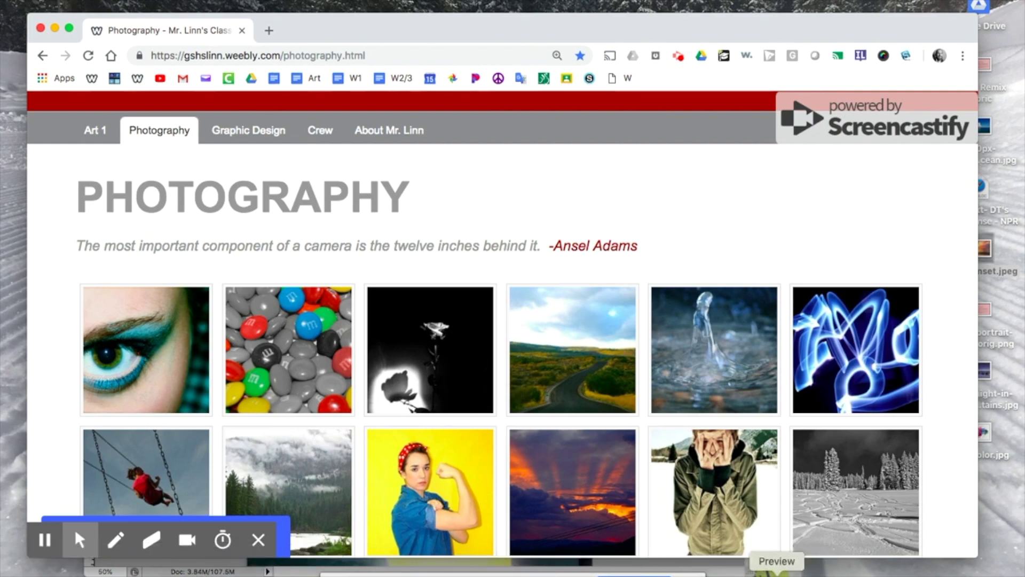
Step: Browse the example remix images, including school pic.jpg, then minimize the image viewer
{"action": "left_click", "coordinate": [825, 575]}
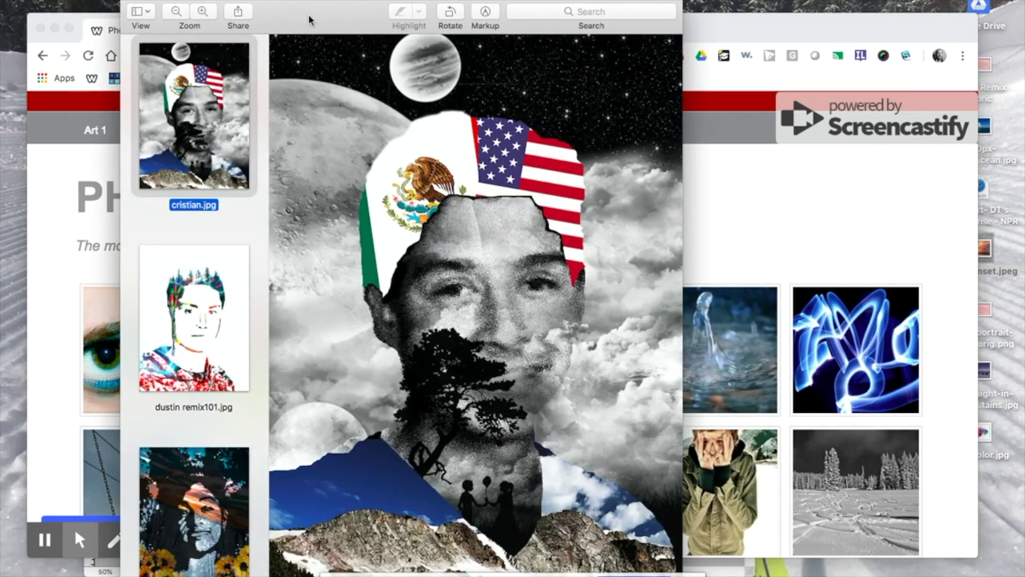
{"action": "left_click", "coordinate": [213, 294]}
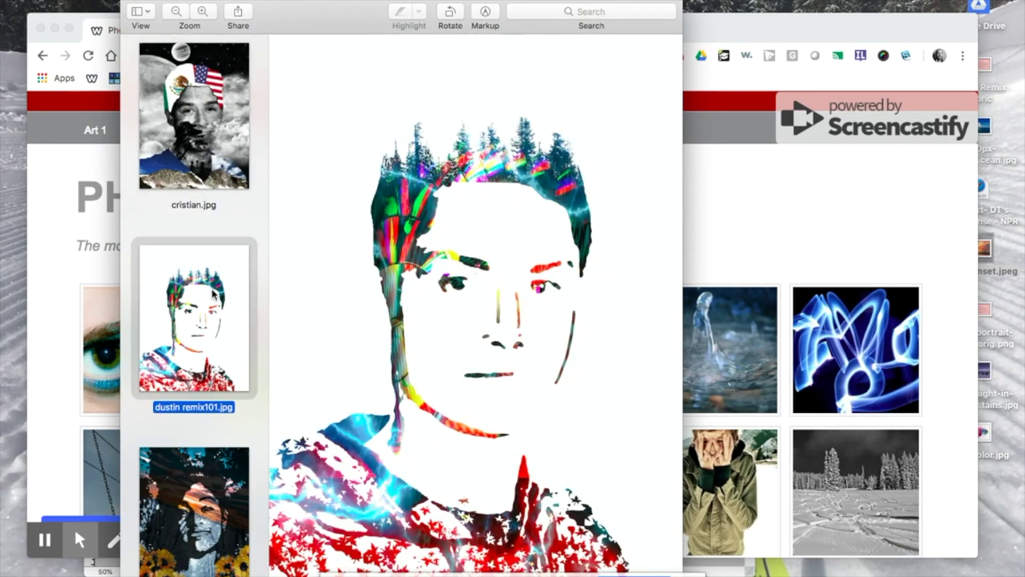
{"action": "key", "text": "Down"}
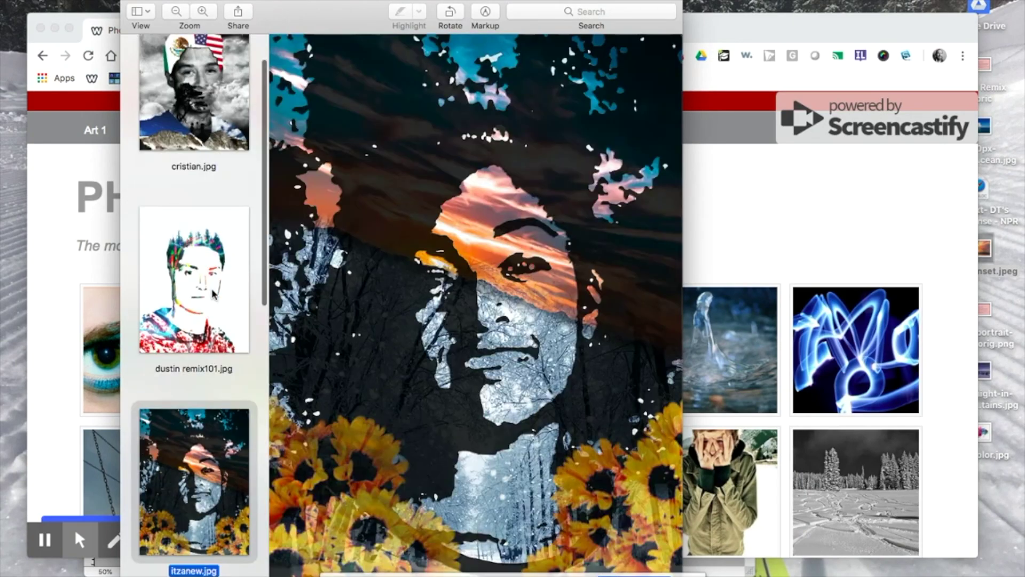
{"action": "key", "text": "Down"}
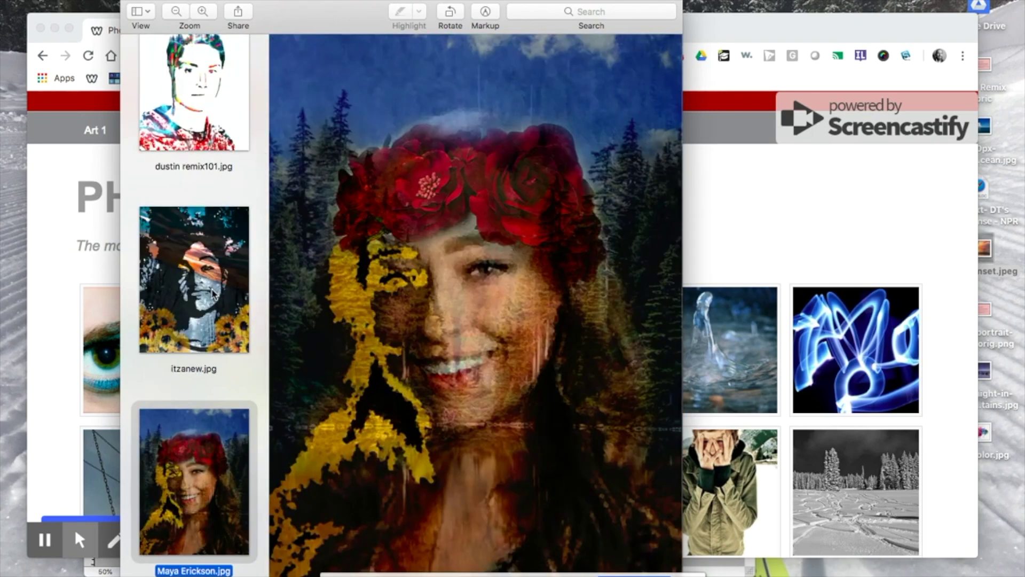
{"action": "key", "text": "Down"}
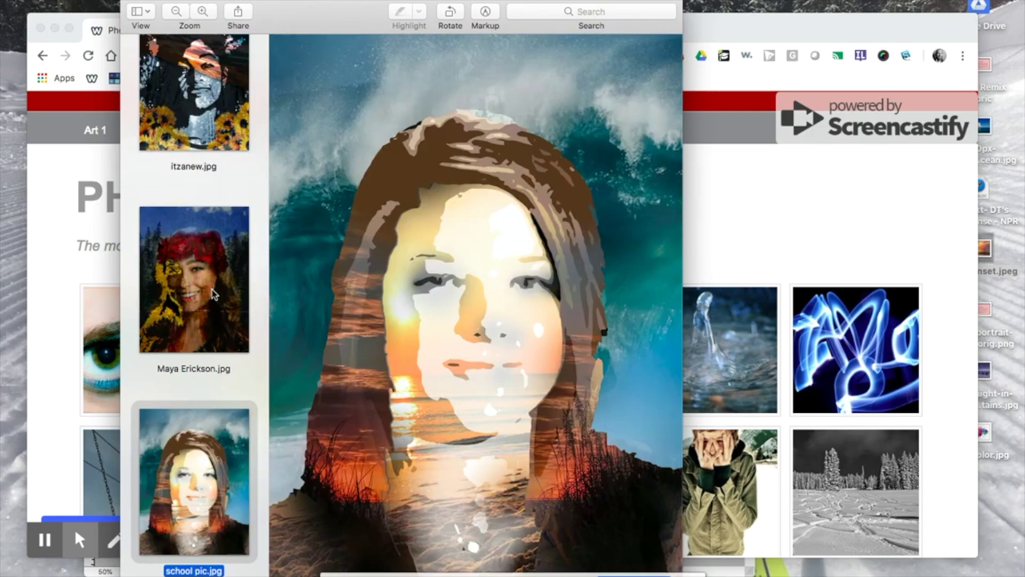
{"action": "key", "text": "Down"}
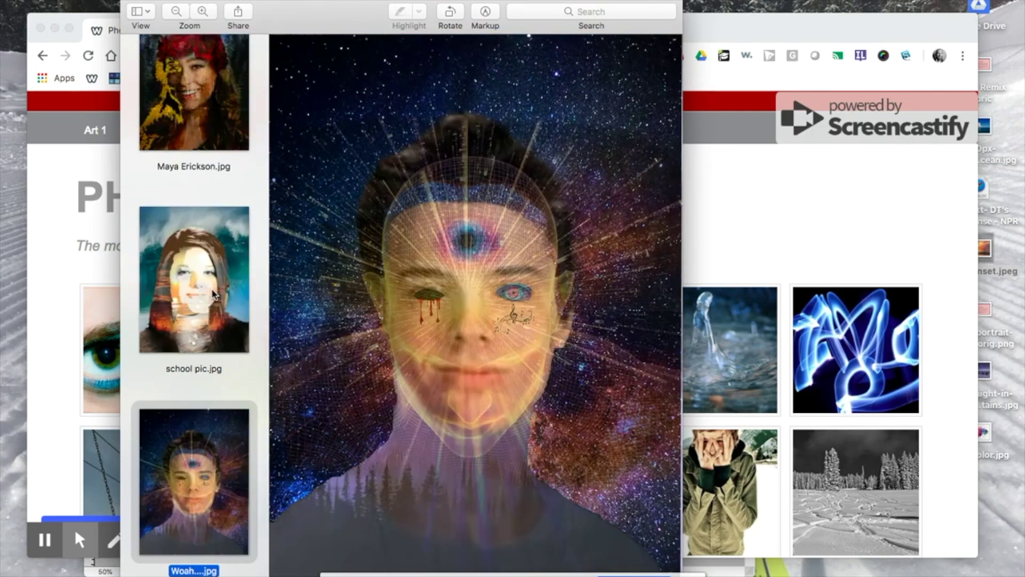
{"action": "key", "text": "Up"}
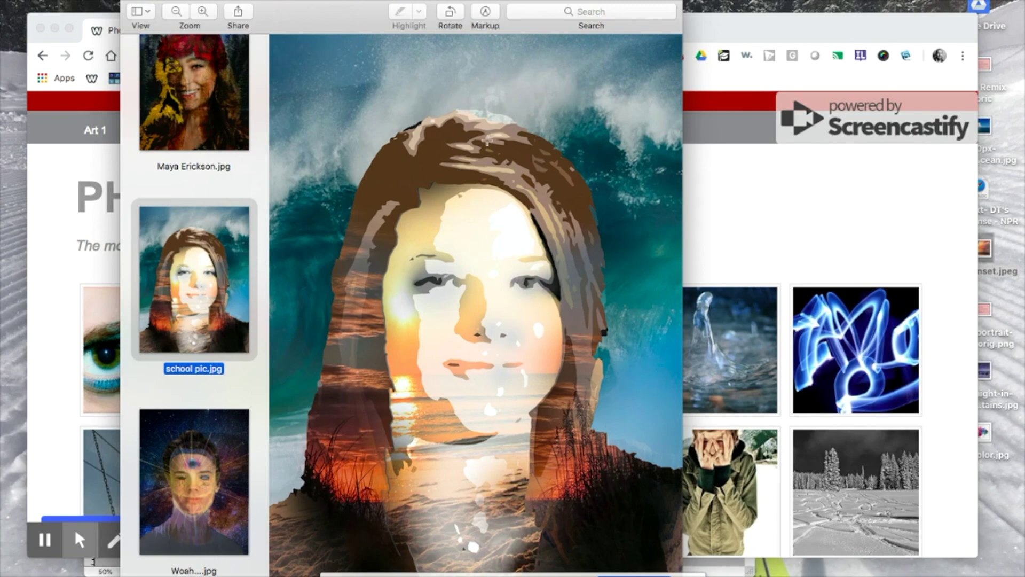
{"action": "left_click_drag", "start_coordinate": [281, 3], "coordinate": [282, 2]}
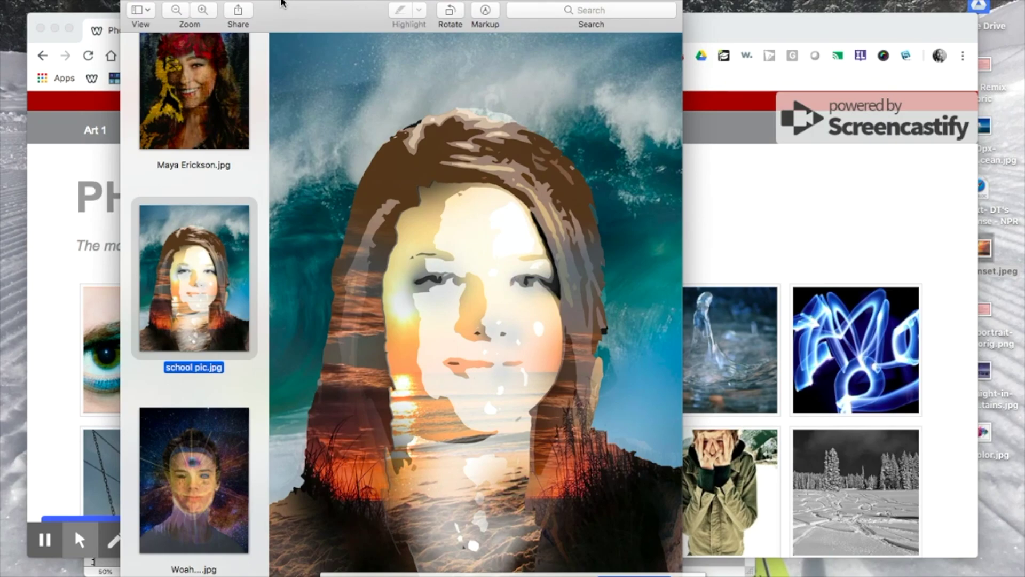
{"action": "key", "text": "super+m"}
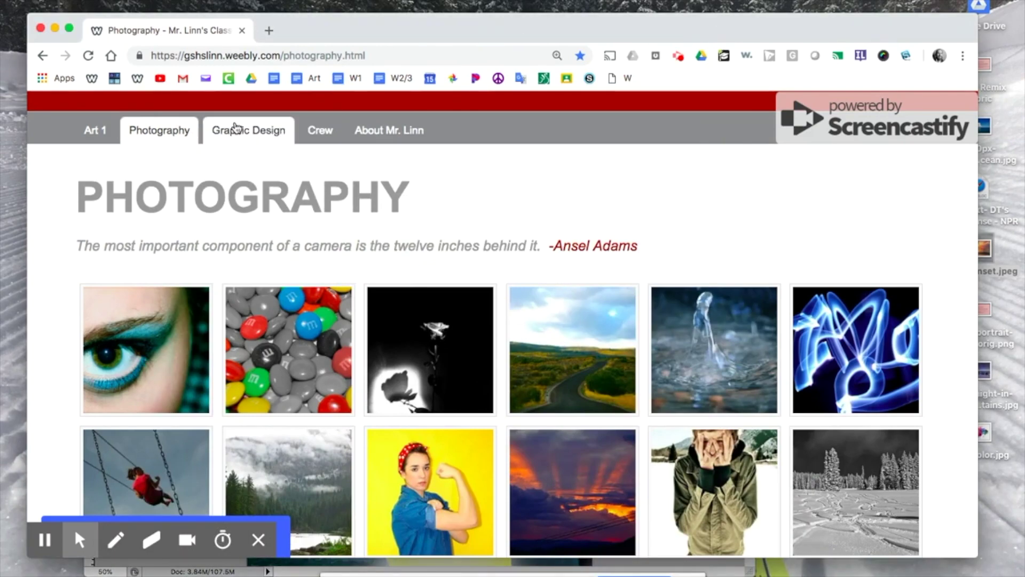
Step: Go to the Graphic Design page and open the School Portrait Remix assignment
{"action": "left_click", "coordinate": [231, 133]}
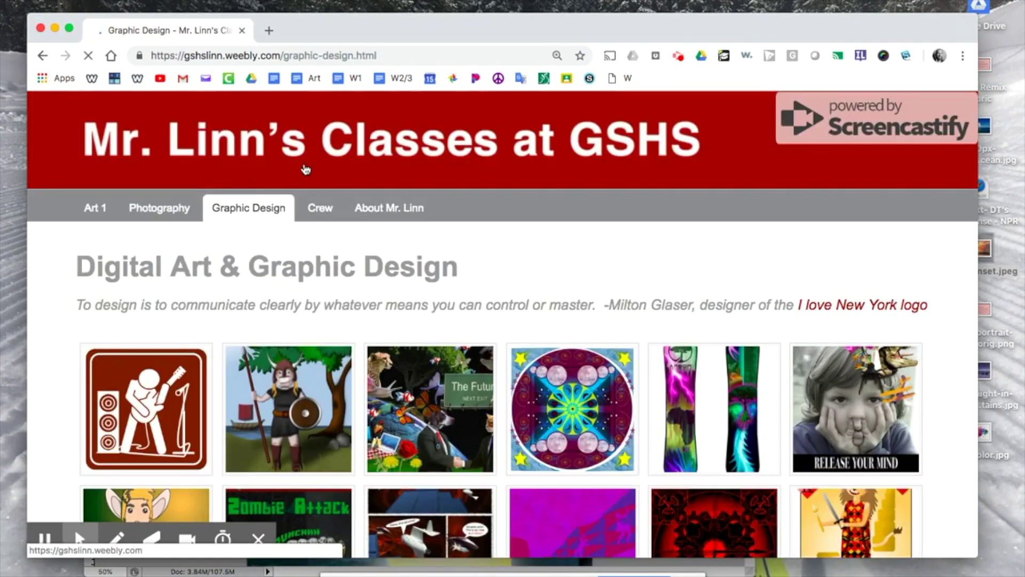
{"action": "scroll", "coordinate": [319, 227], "scroll_direction": "down", "scroll_amount": 20}
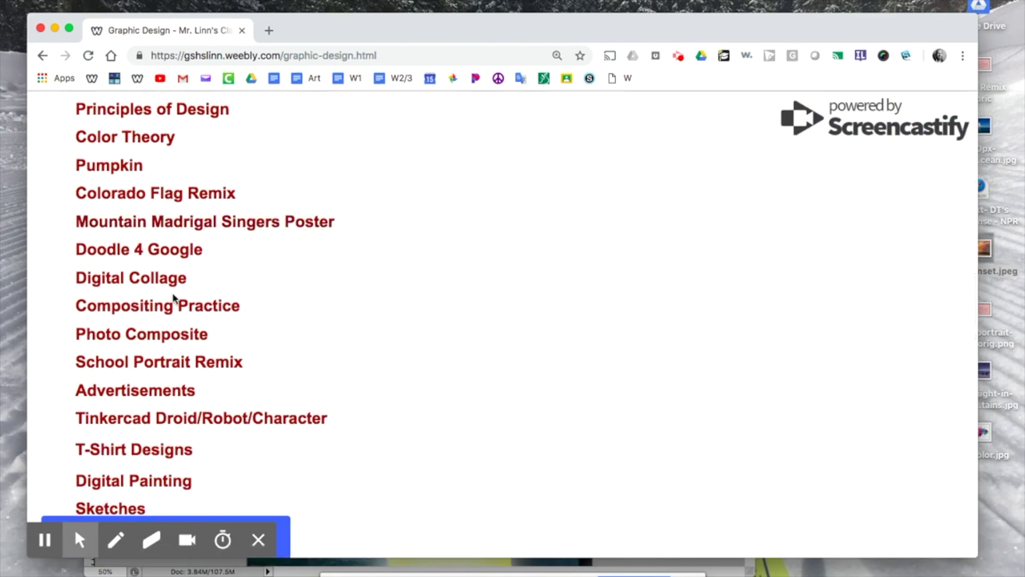
{"action": "scroll", "coordinate": [174, 296], "scroll_direction": "down", "scroll_amount": 5}
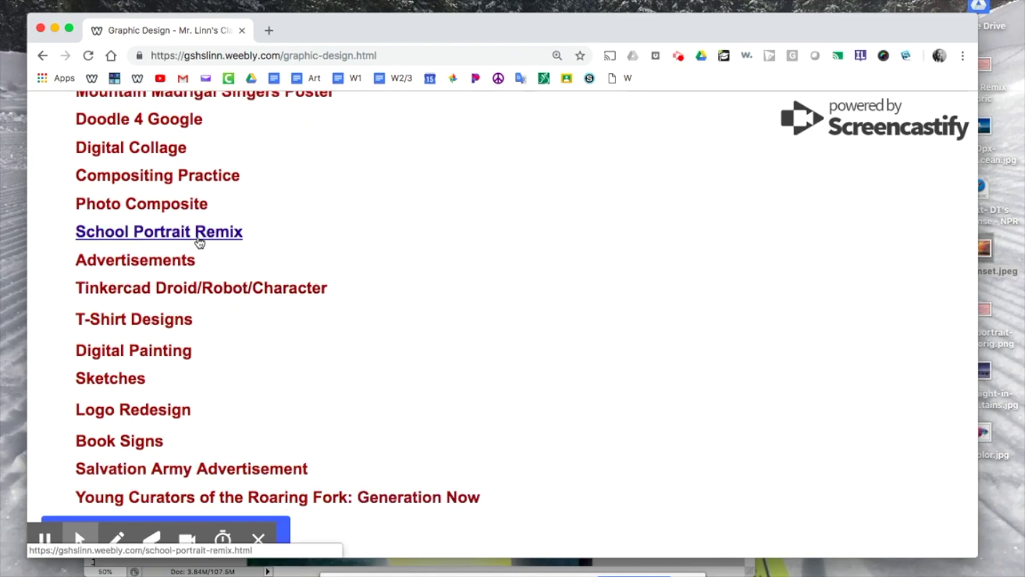
{"action": "left_click", "coordinate": [235, 236]}
{"action": "scroll", "coordinate": [656, 261], "scroll_direction": "down", "scroll_amount": 12}
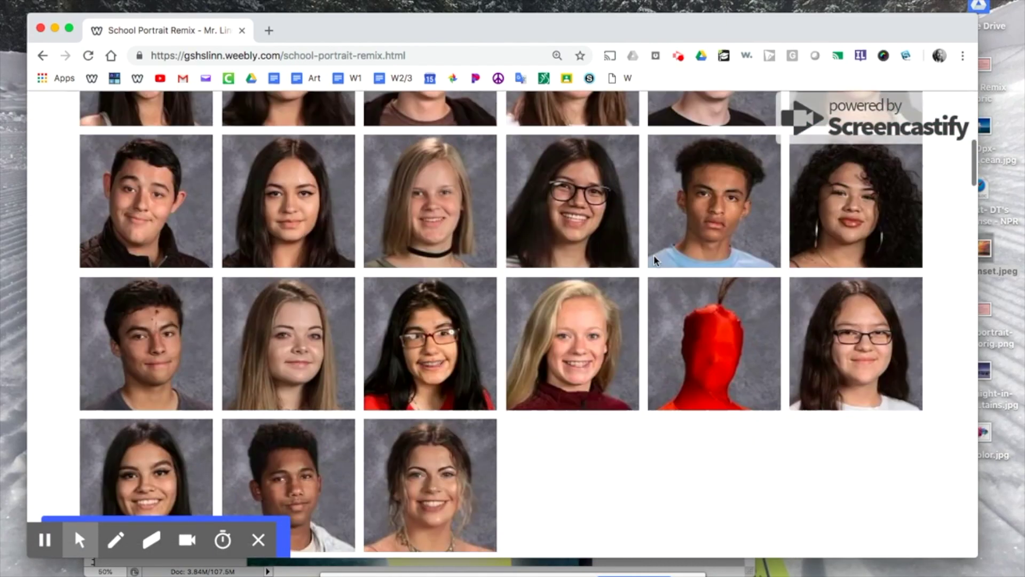
{"action": "scroll", "coordinate": [655, 262], "scroll_direction": "up", "scroll_amount": 2}
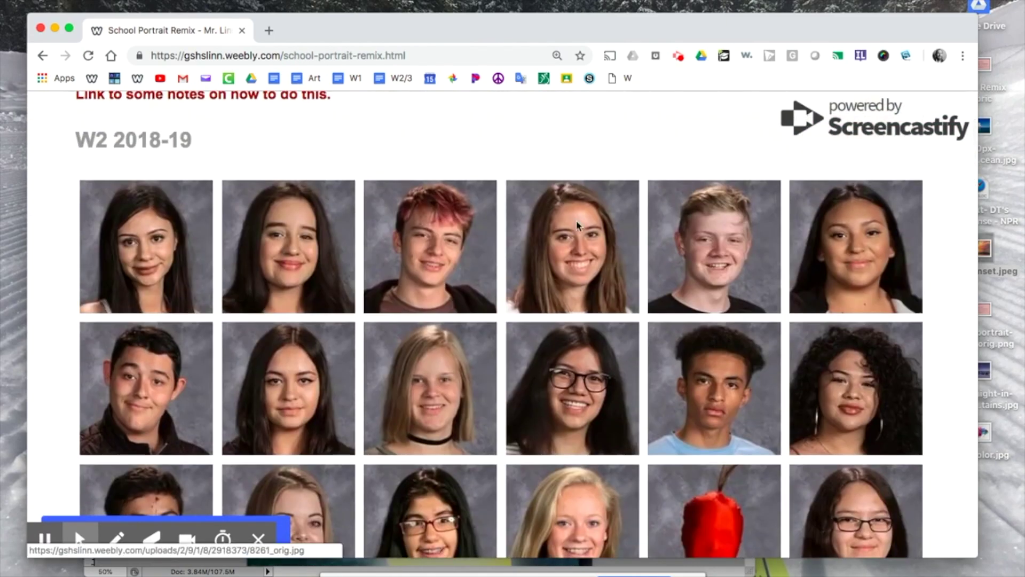
Step: Save the red-haired student's enlarged portrait image to the computer, then close the lightbox
{"action": "left_click", "coordinate": [463, 215]}
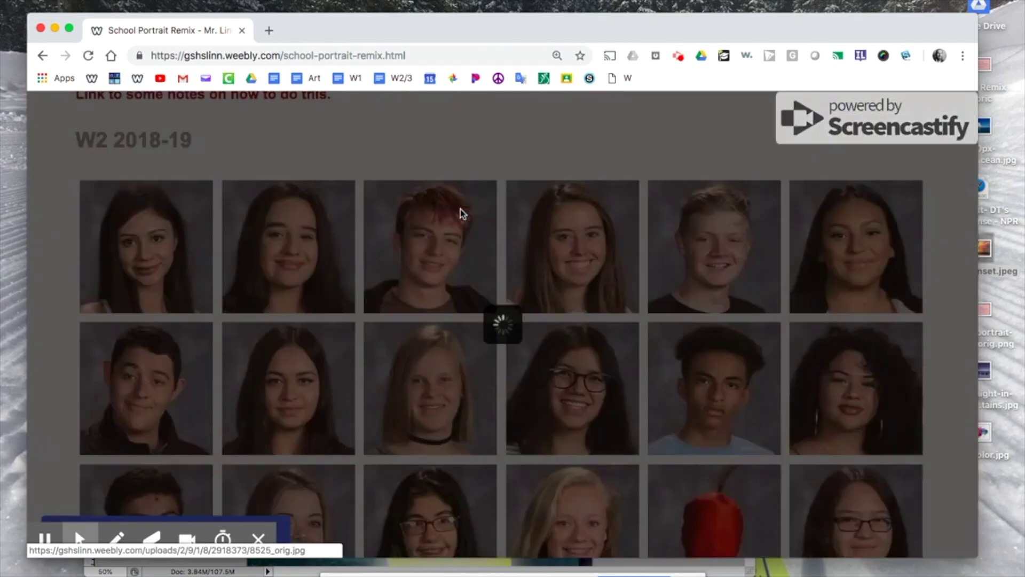
{"action": "left_click", "coordinate": [487, 220]}
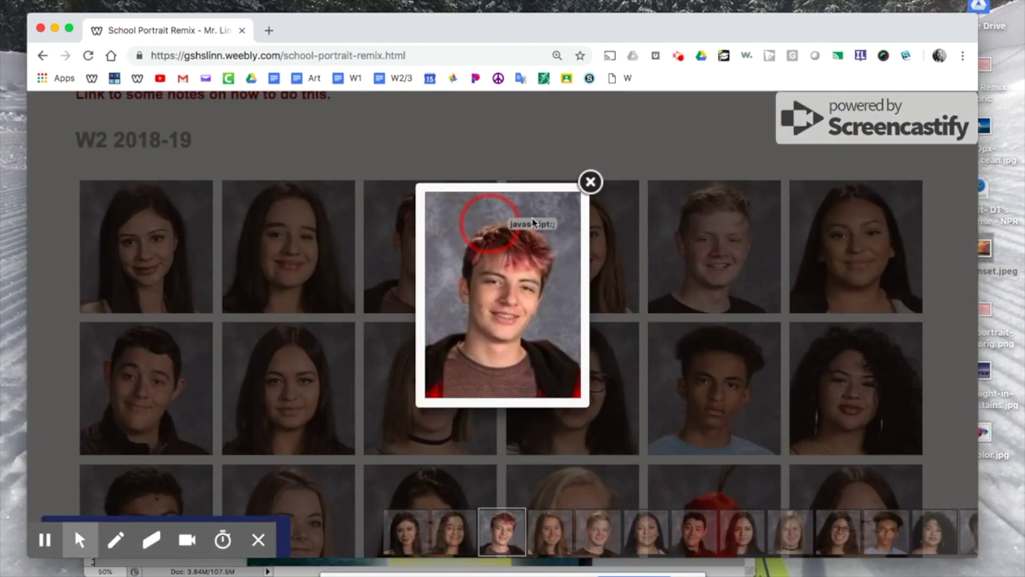
{"action": "right_click", "coordinate": [520, 232]}
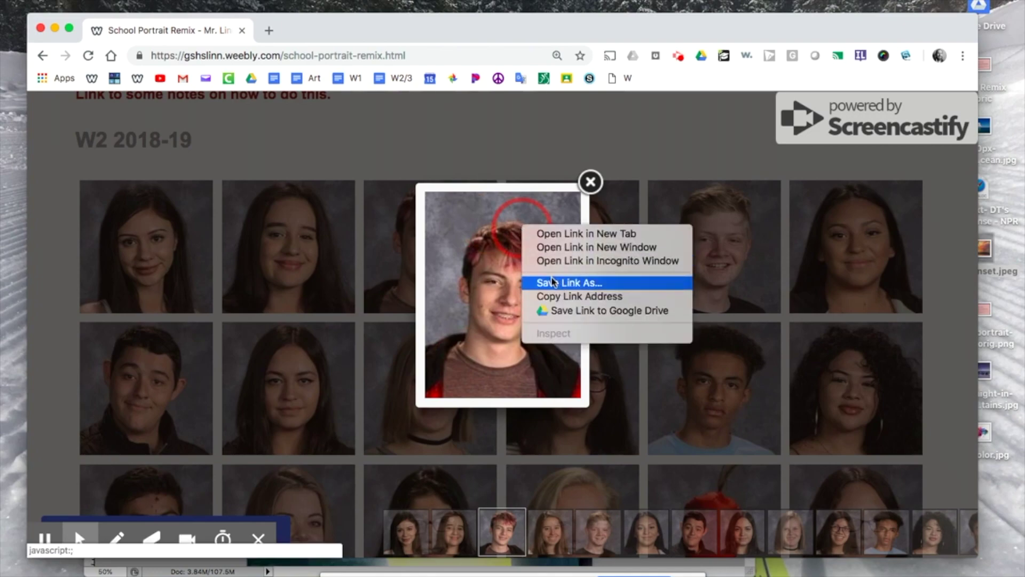
{"action": "left_click", "coordinate": [459, 207]}
{"action": "left_click", "coordinate": [548, 213]}
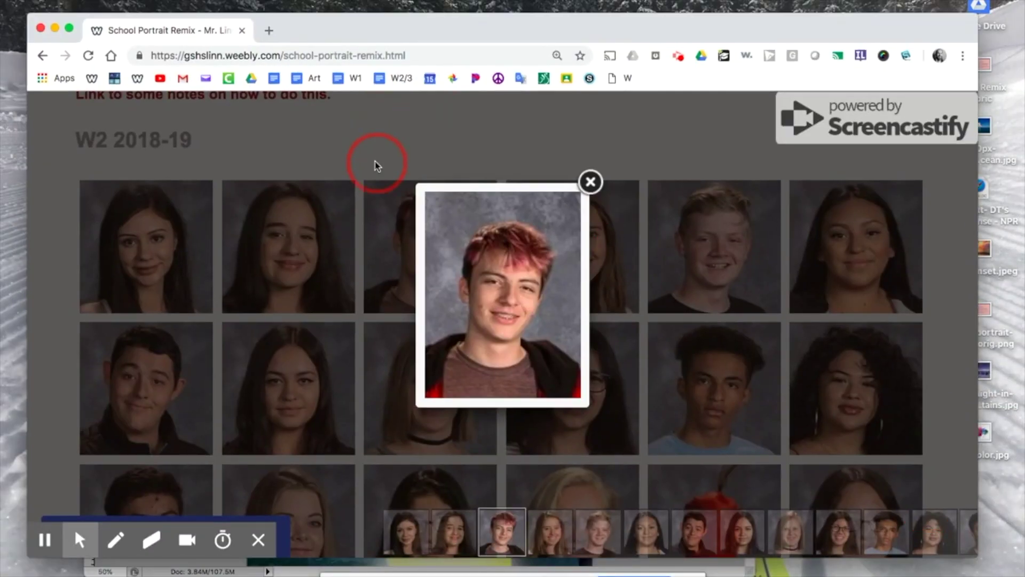
{"action": "left_click", "coordinate": [594, 183]}
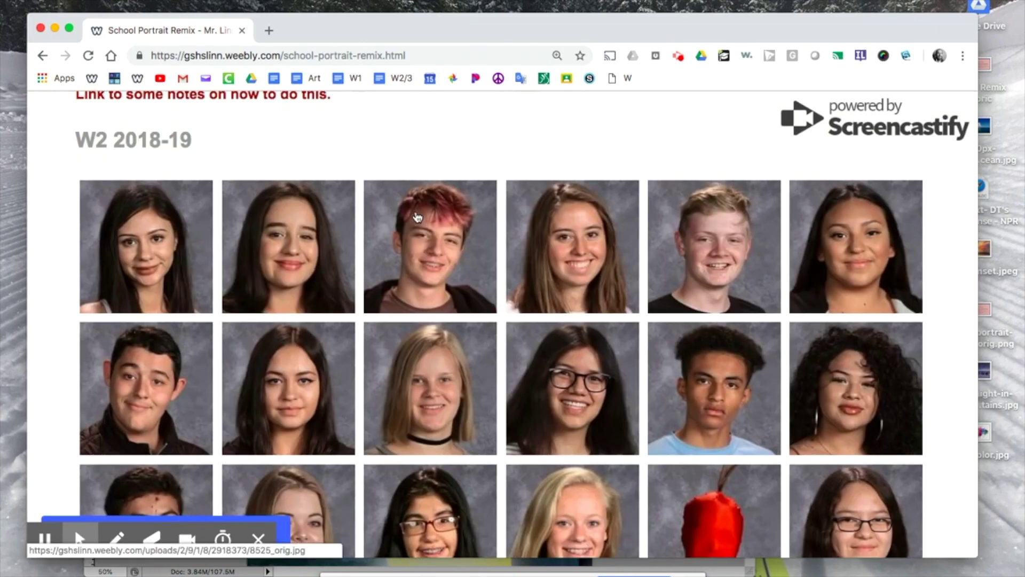
{"action": "scroll", "coordinate": [338, 219], "scroll_direction": "up", "scroll_amount": 5}
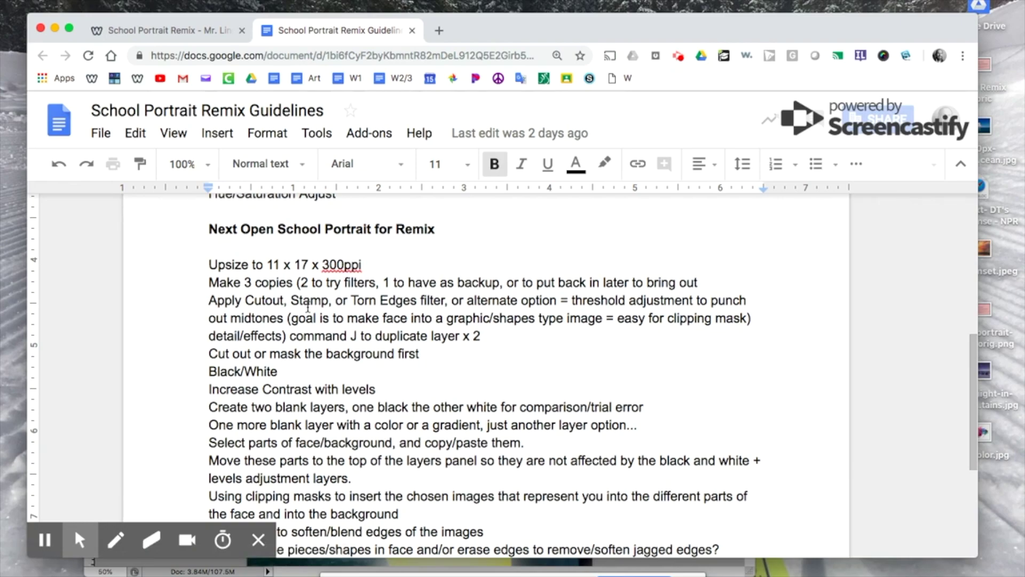
Step: Scroll through the Google Doc guidelines, then go back to the Weebly assignment tab
{"action": "scroll", "coordinate": [308, 306], "scroll_direction": "down", "scroll_amount": 1}
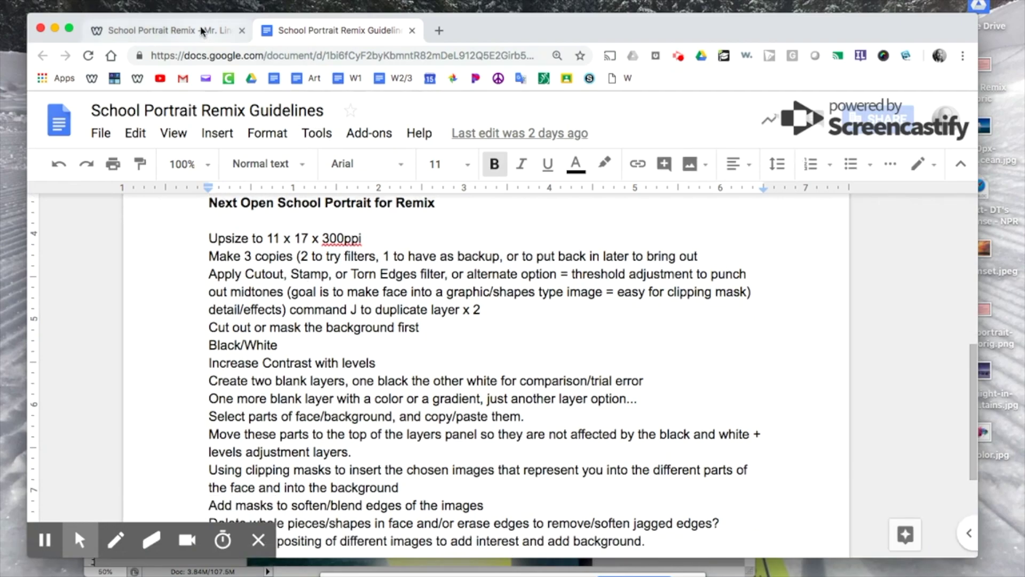
{"action": "left_click", "coordinate": [202, 32]}
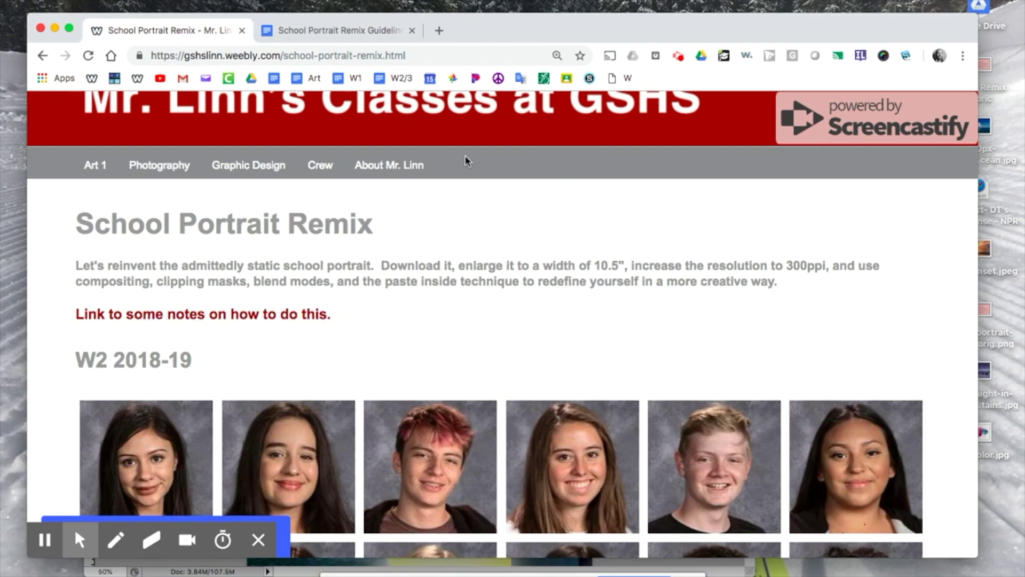
Step: Open the teacher's school portrait from the School Portrait Remix folder in Photoshop
{"action": "left_click", "coordinate": [56, 27]}
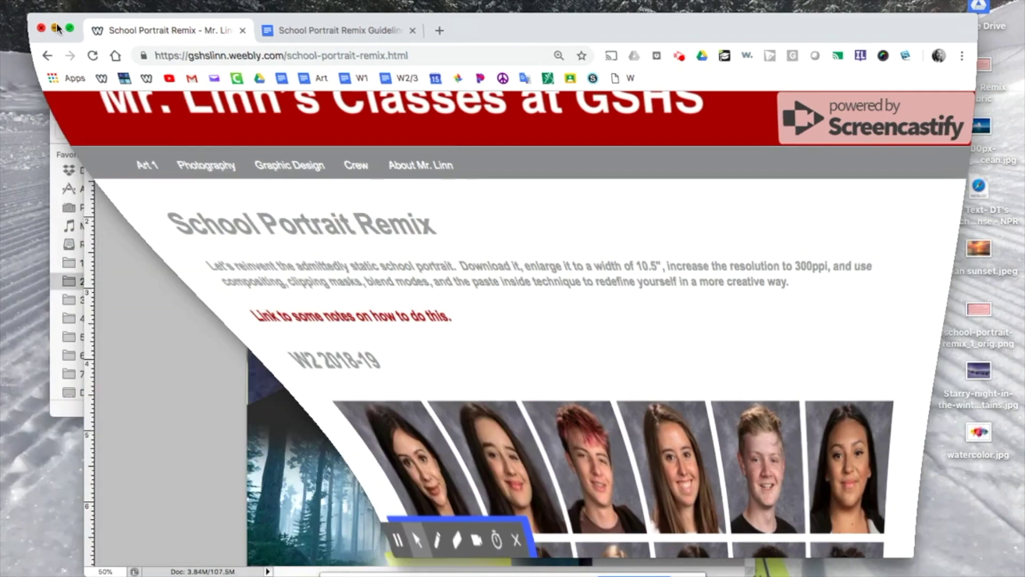
{"action": "left_click", "coordinate": [546, 40]}
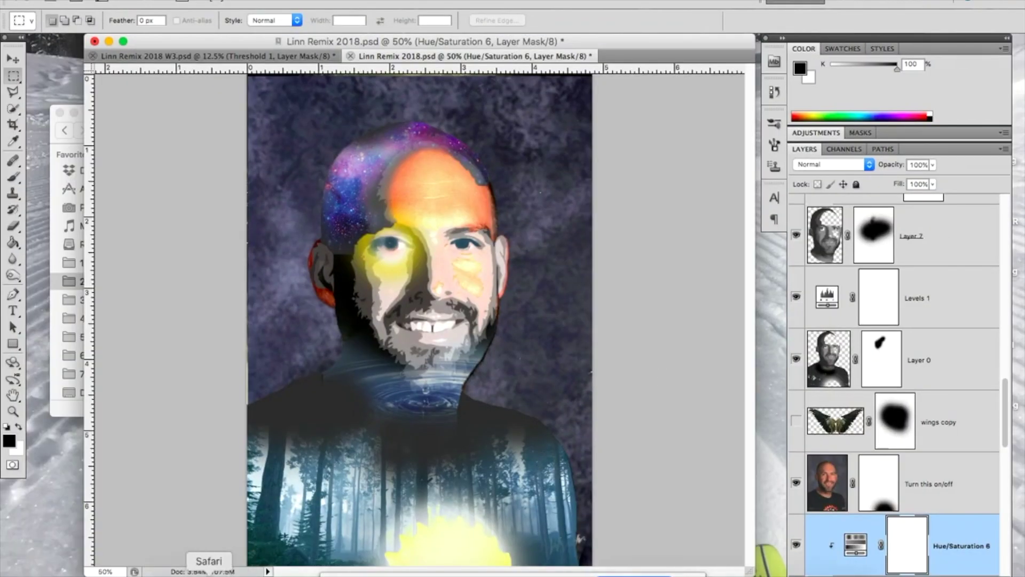
{"action": "left_click", "coordinate": [216, 573]}
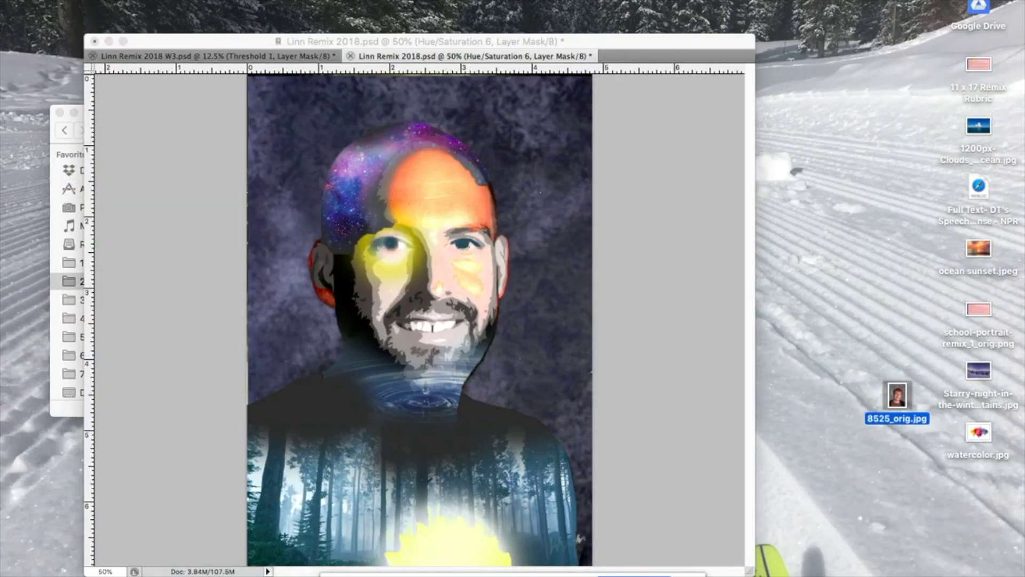
{"action": "left_click", "coordinate": [167, 572]}
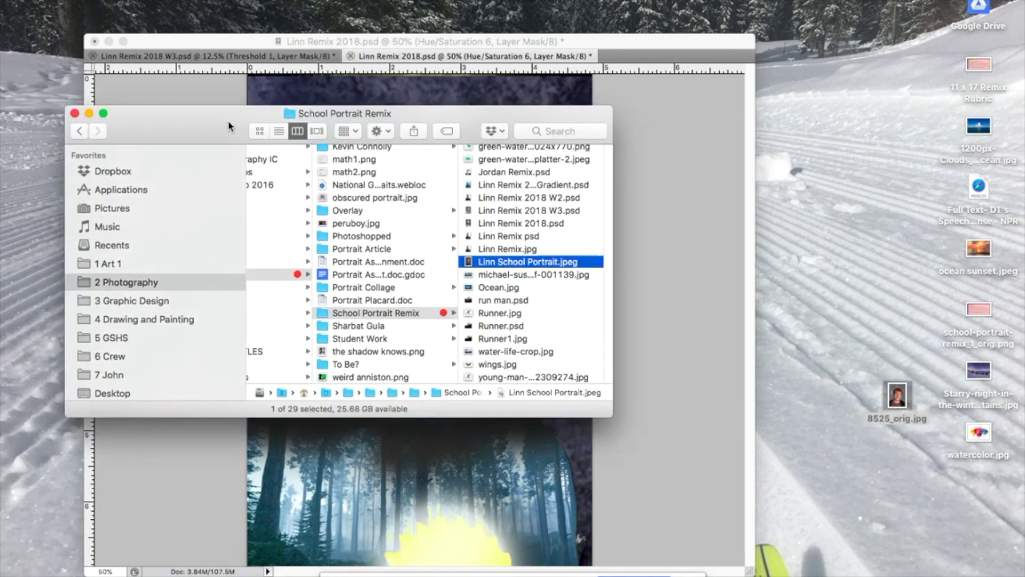
{"action": "left_click_drag", "start_coordinate": [229, 126], "coordinate": [282, 139]}
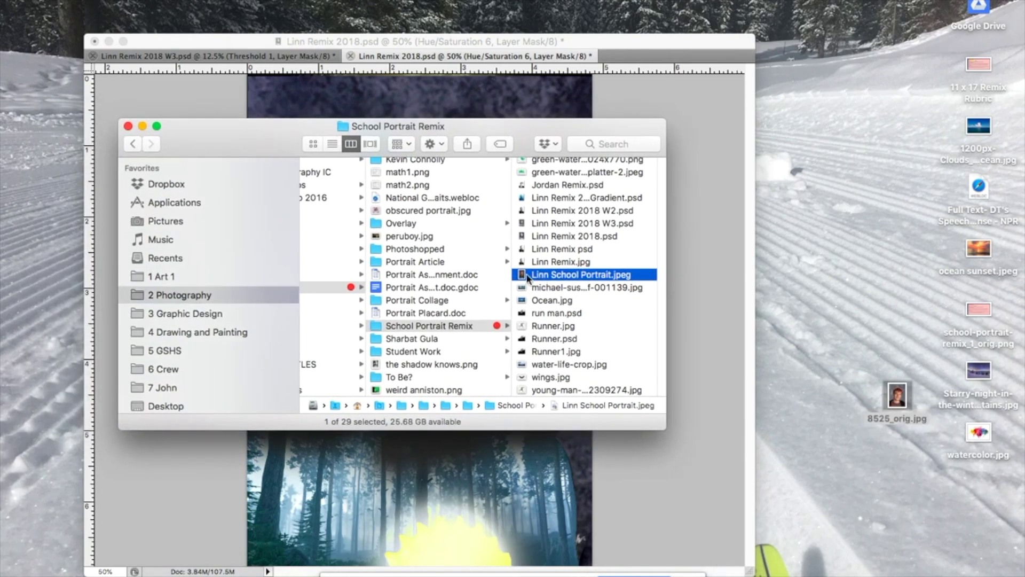
{"action": "left_click_drag", "start_coordinate": [526, 277], "coordinate": [349, 574]}
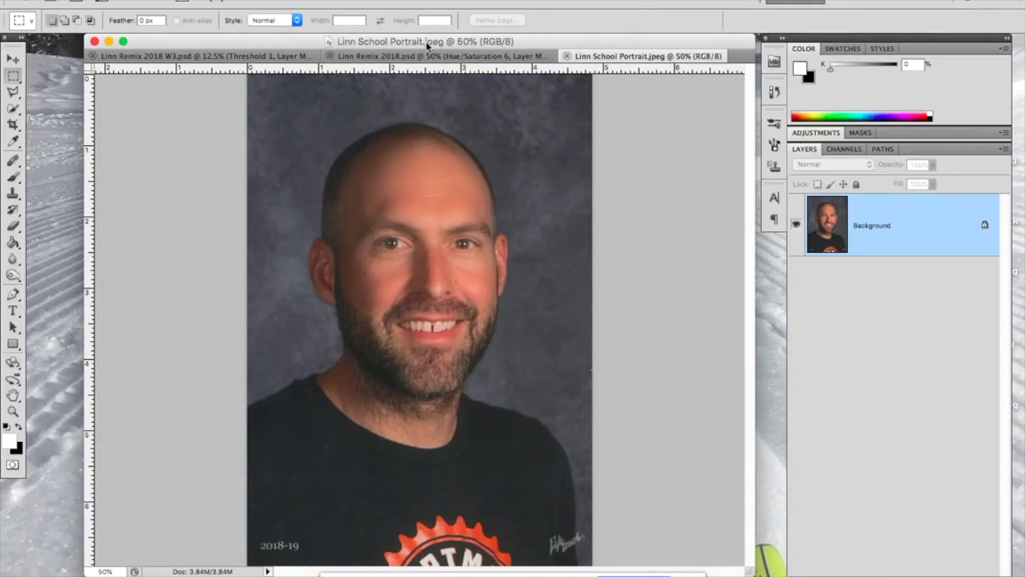
{"action": "left_click_drag", "start_coordinate": [427, 45], "coordinate": [416, 46]}
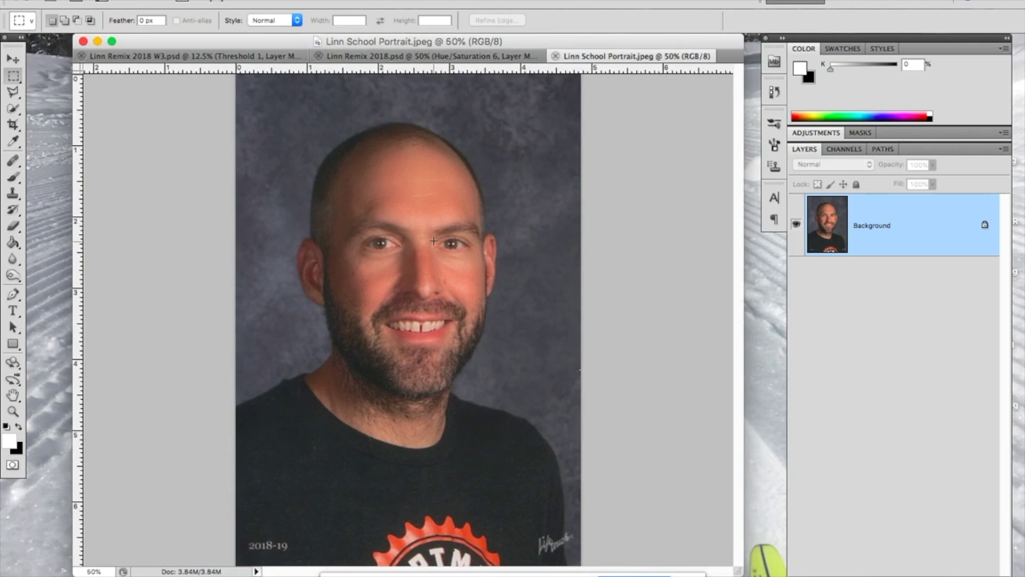
Step: Zoom out on Linn School Portrait.jpeg, put the folder away, and bring back the assignment page
{"action": "key", "text": "super+minus"}
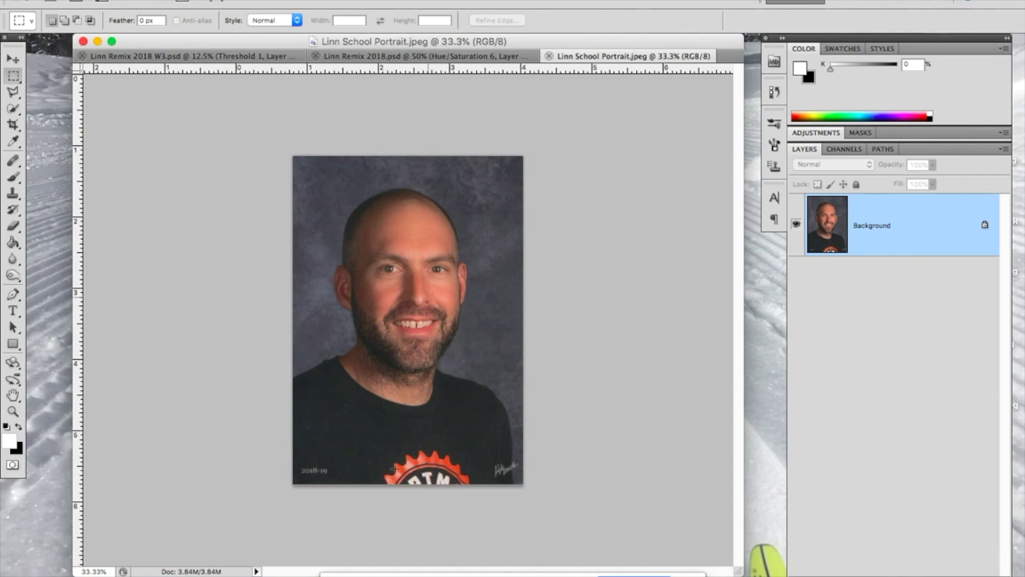
{"action": "left_click", "coordinate": [160, 571]}
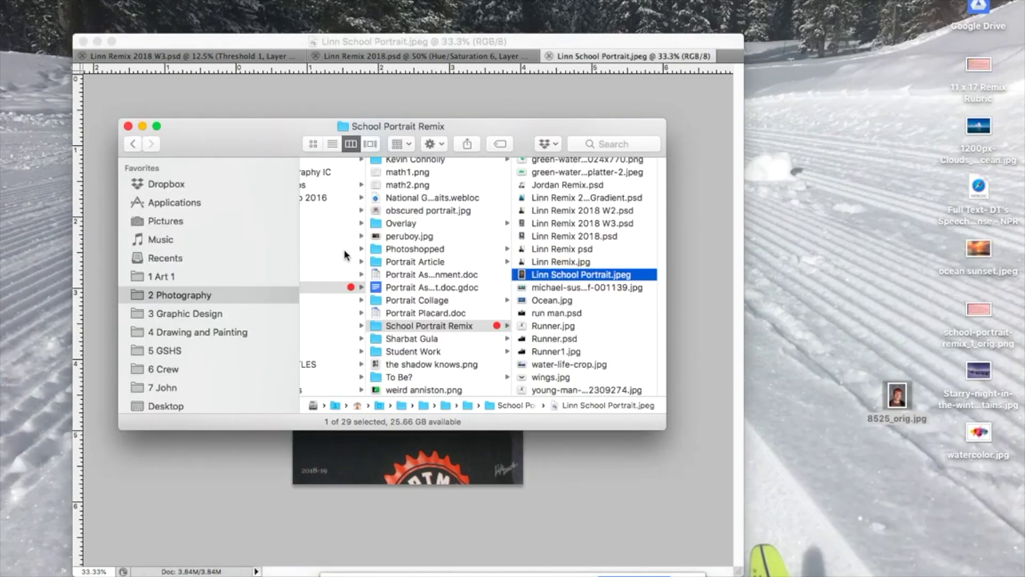
{"action": "left_click", "coordinate": [142, 126]}
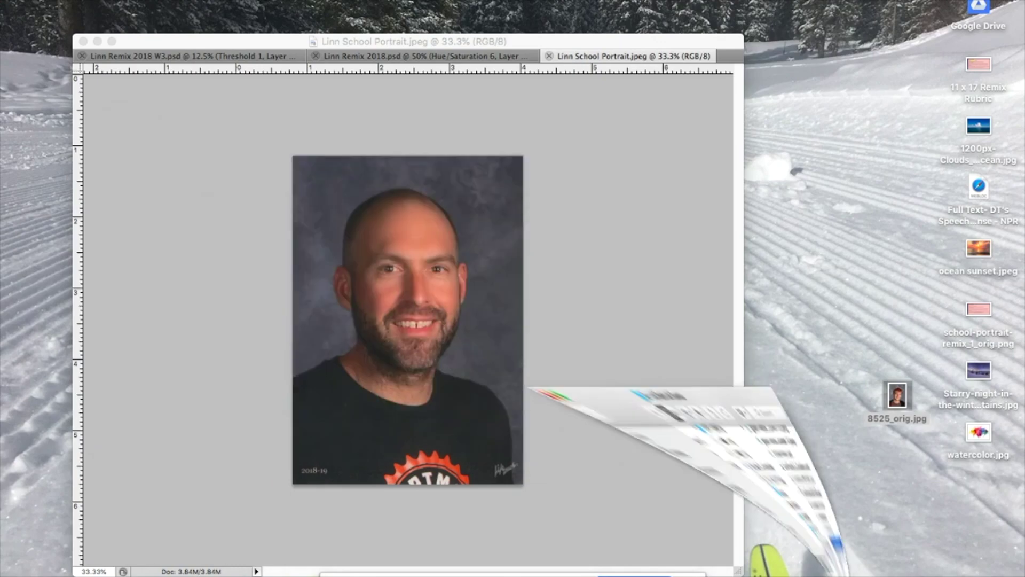
{"action": "left_click", "coordinate": [179, 572]}
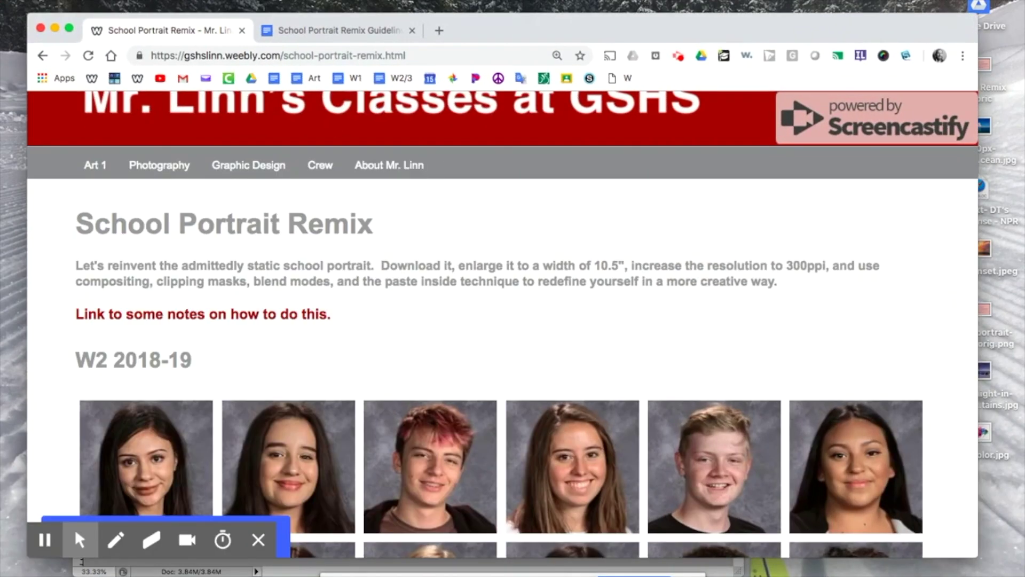
Step: Highlight the 11 x 17 x 300ppi size spec in the guidelines, then return to Photoshop
{"action": "left_click", "coordinate": [302, 31]}
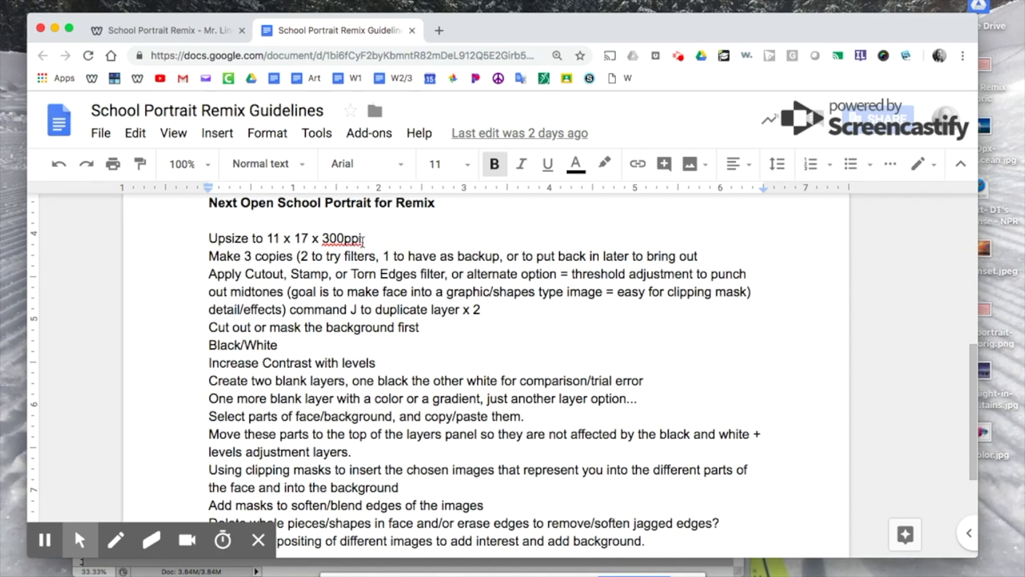
{"action": "left_click_drag", "start_coordinate": [362, 241], "coordinate": [272, 237]}
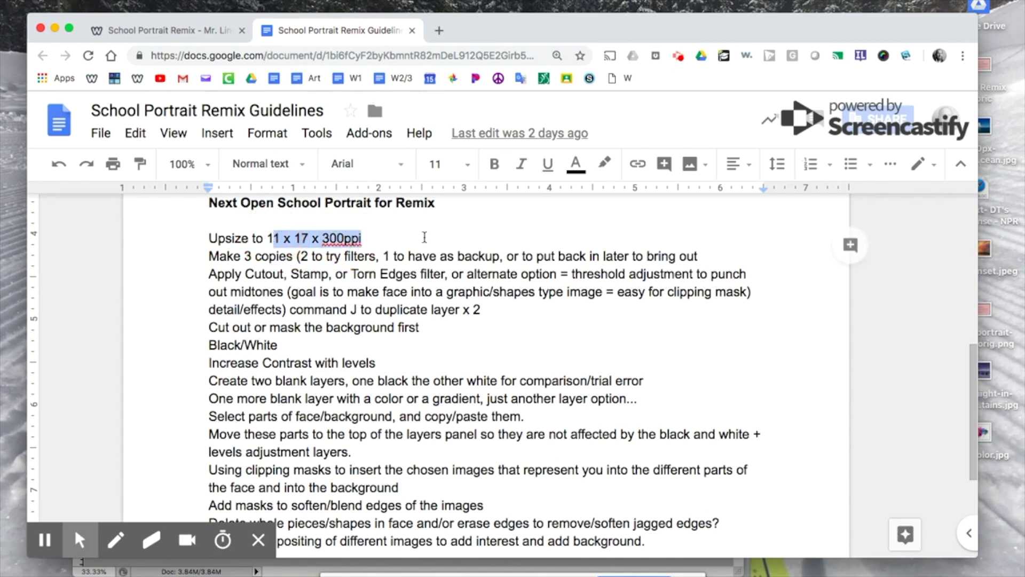
{"action": "left_click", "coordinate": [425, 237]}
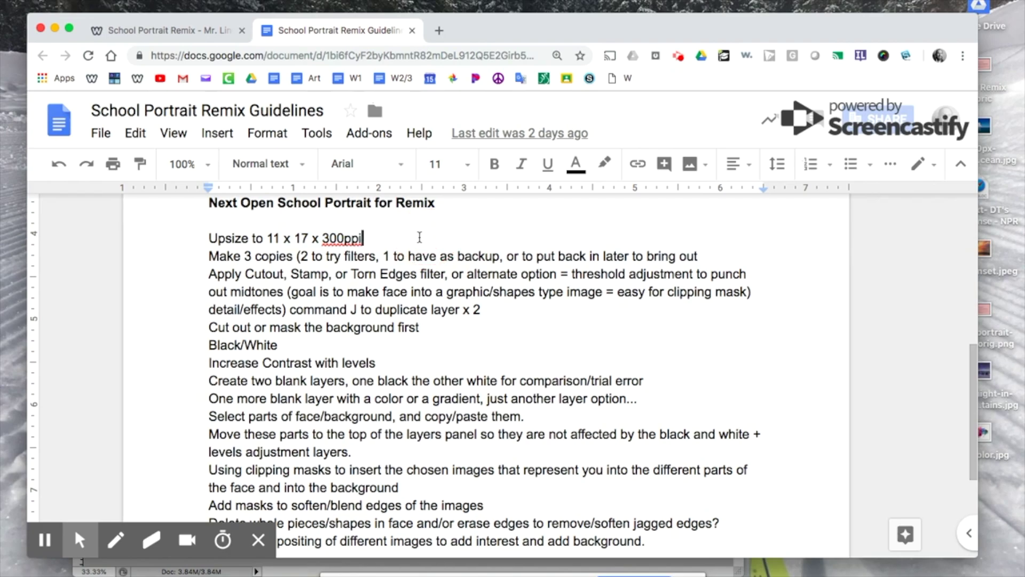
{"action": "left_click_drag", "start_coordinate": [368, 238], "coordinate": [322, 239]}
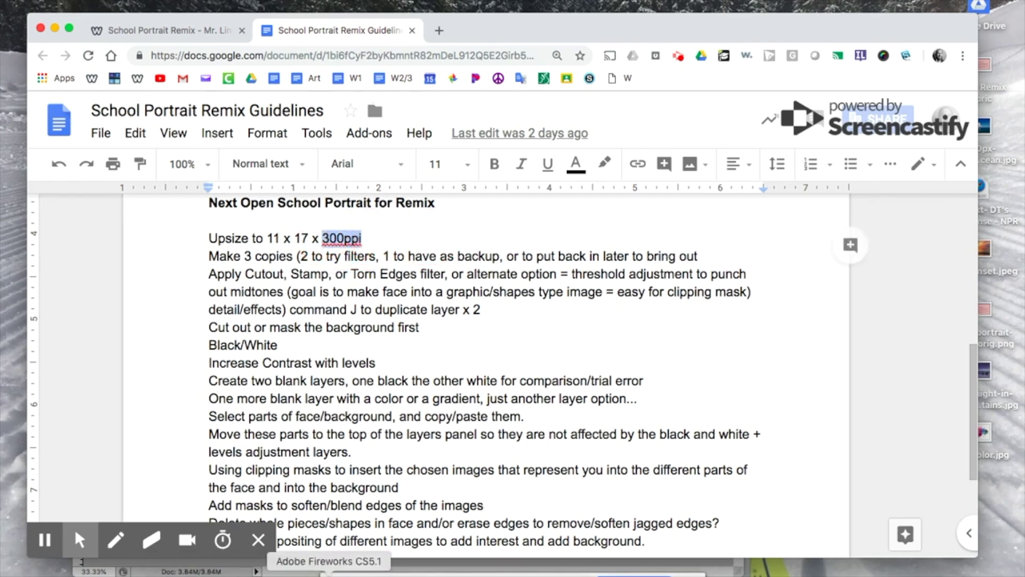
{"action": "left_click", "coordinate": [349, 573]}
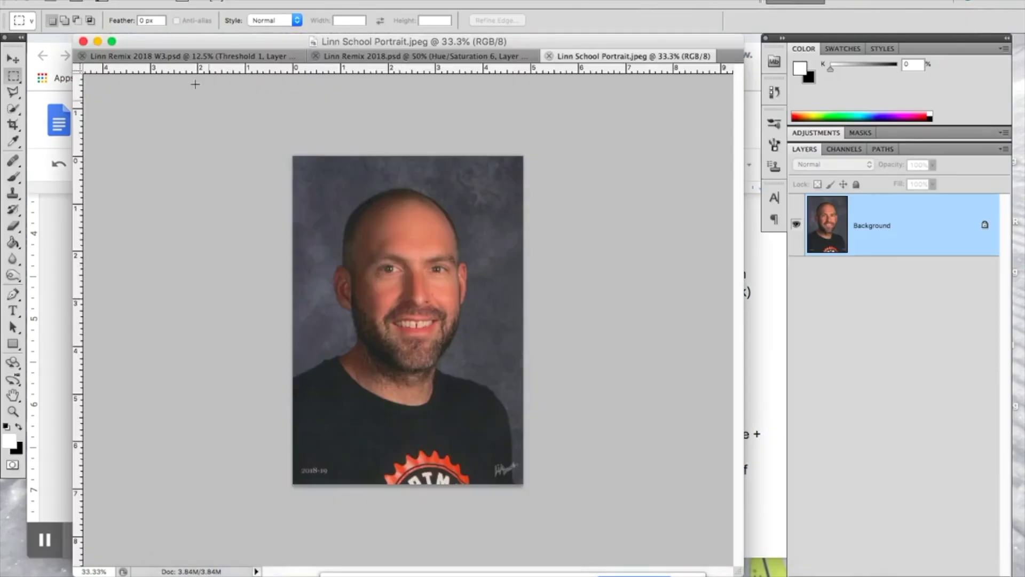
Step: Set Image Size to 300 ppi resolution and 17 inches height (3580 × 5100 px)
{"action": "left_click", "coordinate": [171, 1]}
{"action": "mouse_move", "coordinate": [196, 20]}
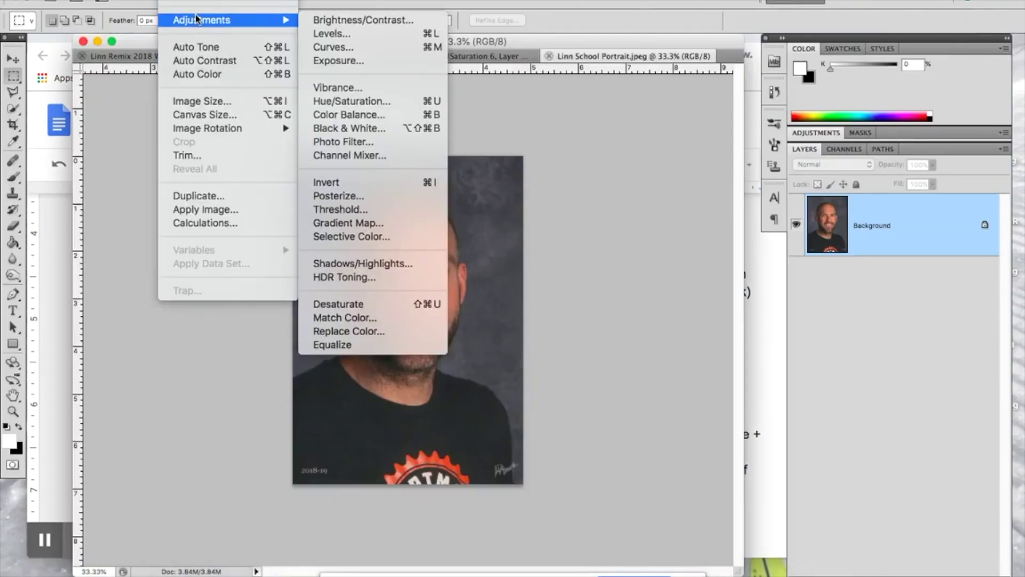
{"action": "left_click", "coordinate": [196, 101]}
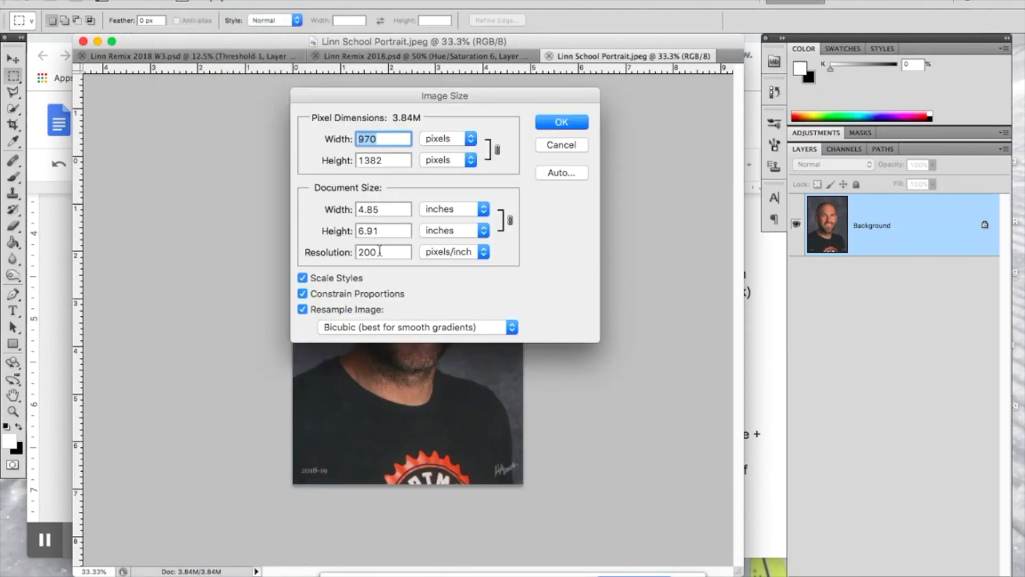
{"action": "double_click", "coordinate": [380, 250]}
{"action": "type", "text": "300"}
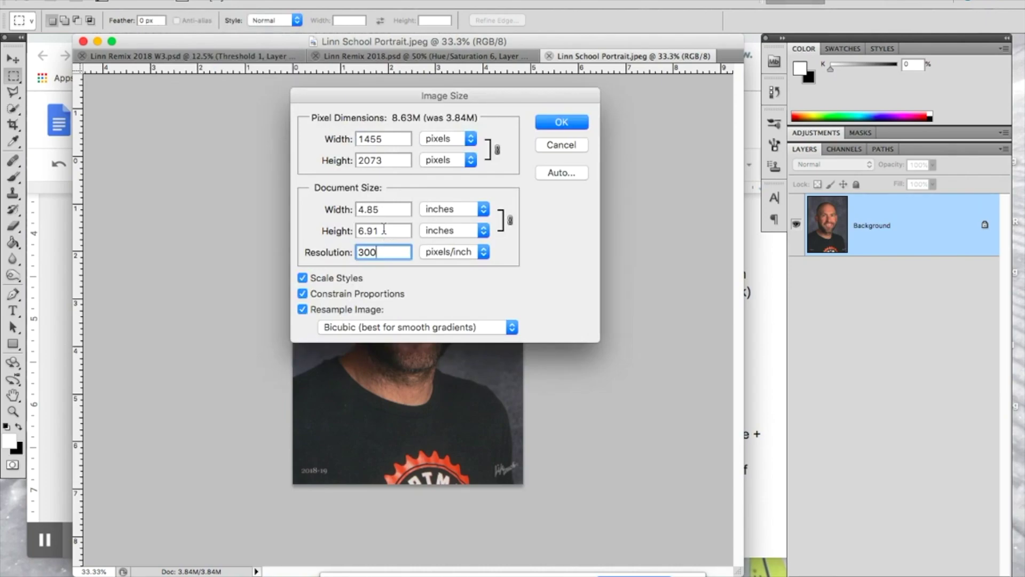
{"action": "double_click", "coordinate": [384, 229]}
{"action": "type", "text": "17"}
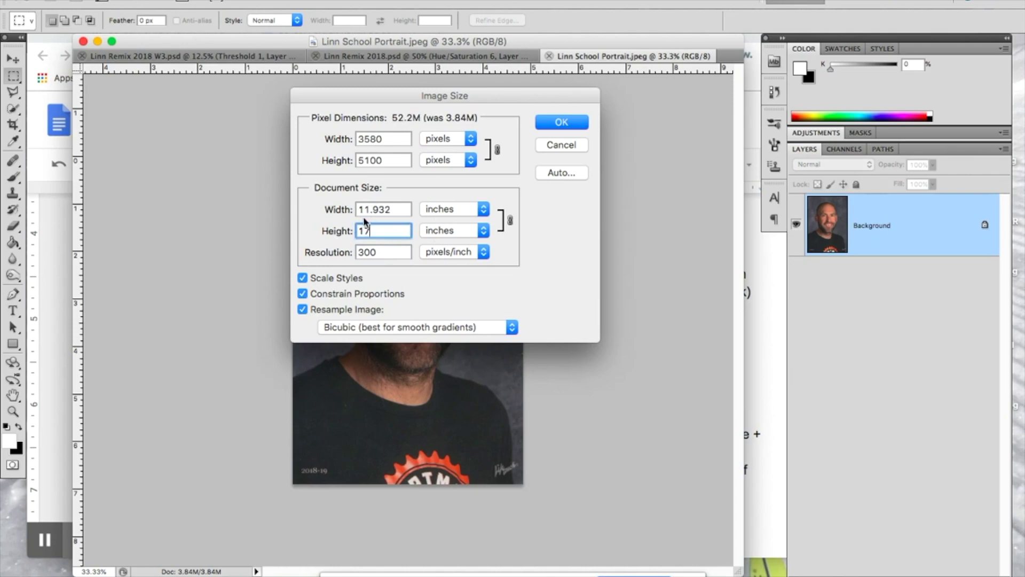
{"action": "left_click", "coordinate": [553, 123]}
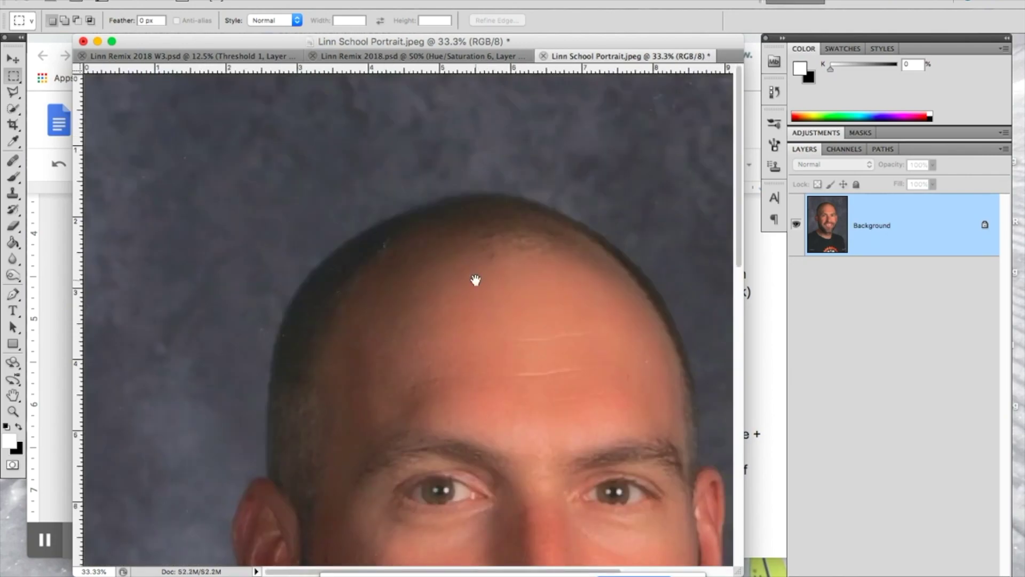
{"action": "key", "text": "super+minus"}
{"action": "key", "text": "super+minus"}
{"action": "key", "text": "super+minus"}
{"action": "key", "text": "super+minus"}
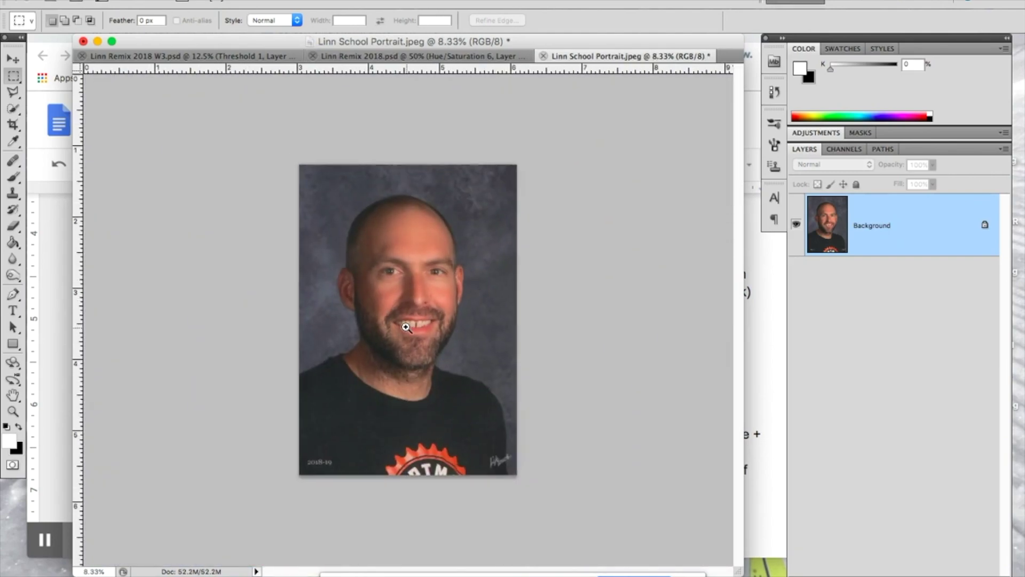
{"action": "key", "text": "super+plus"}
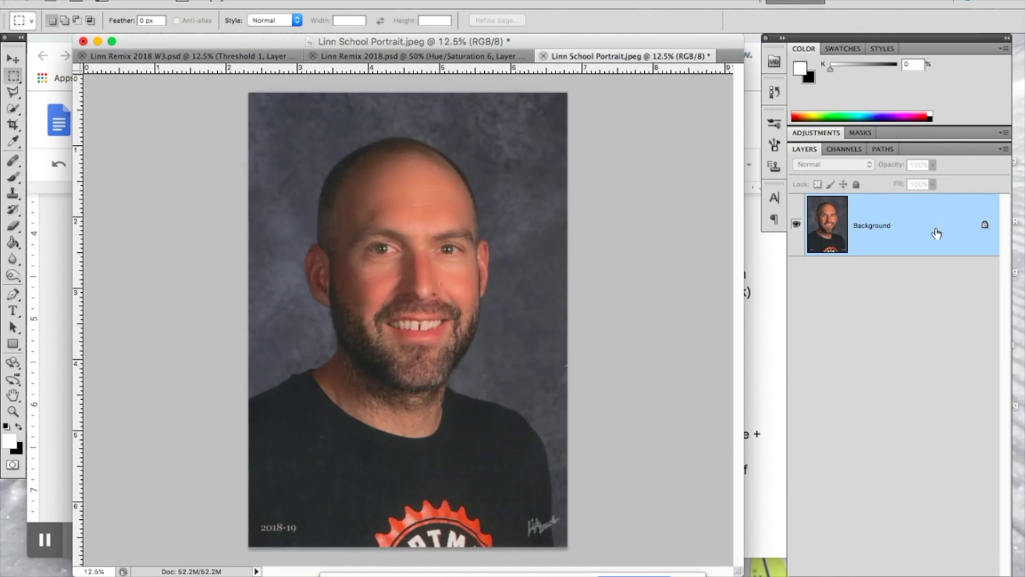
Step: Unlock the Background as Layer 0, then duplicate it into Layer 0 copy and Layer 0 copy 2
{"action": "double_click", "coordinate": [980, 233]}
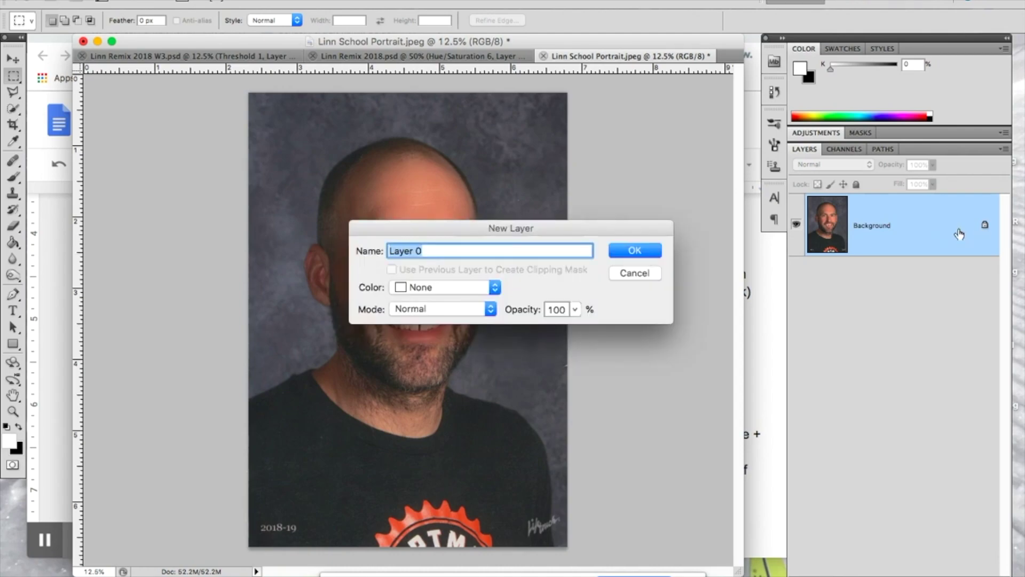
{"action": "left_click", "coordinate": [641, 248]}
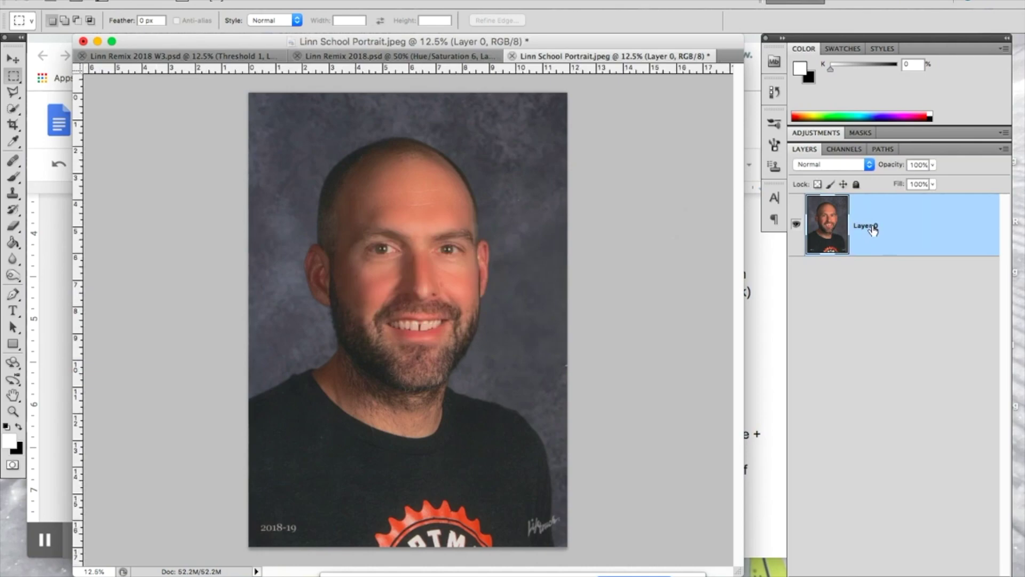
{"action": "left_click", "coordinate": [209, 0]}
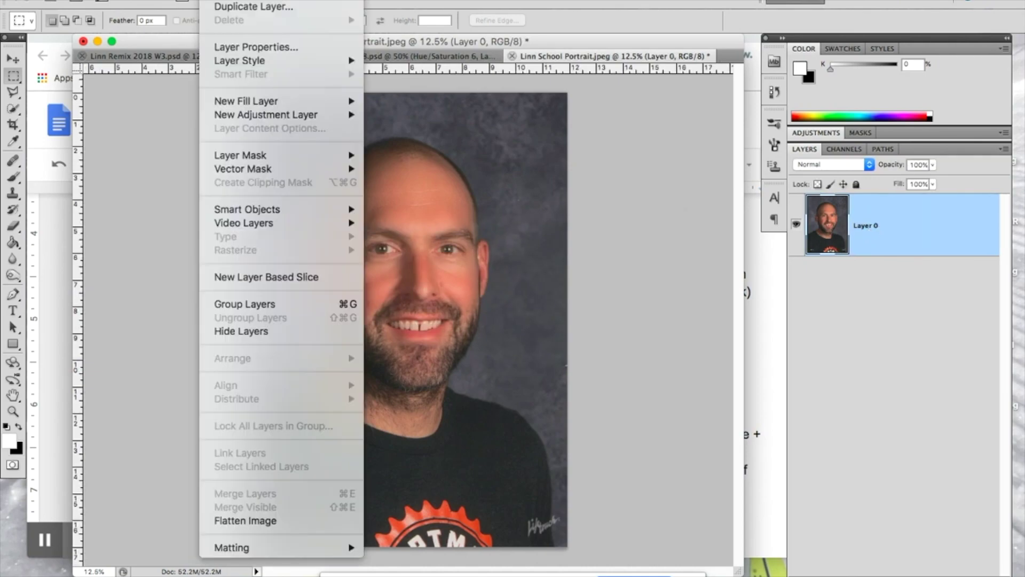
{"action": "left_click", "coordinate": [240, 5]}
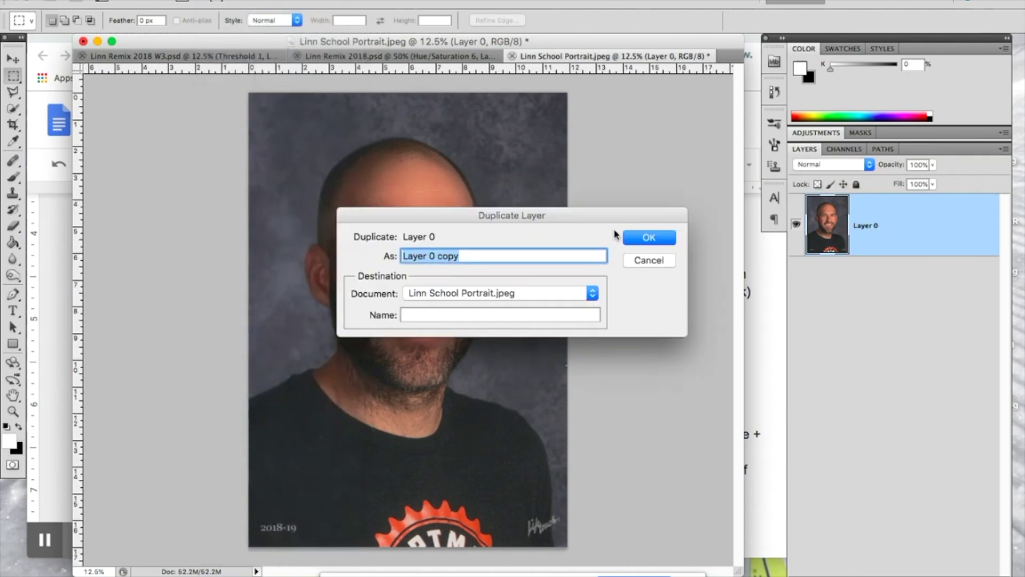
{"action": "left_click", "coordinate": [630, 237]}
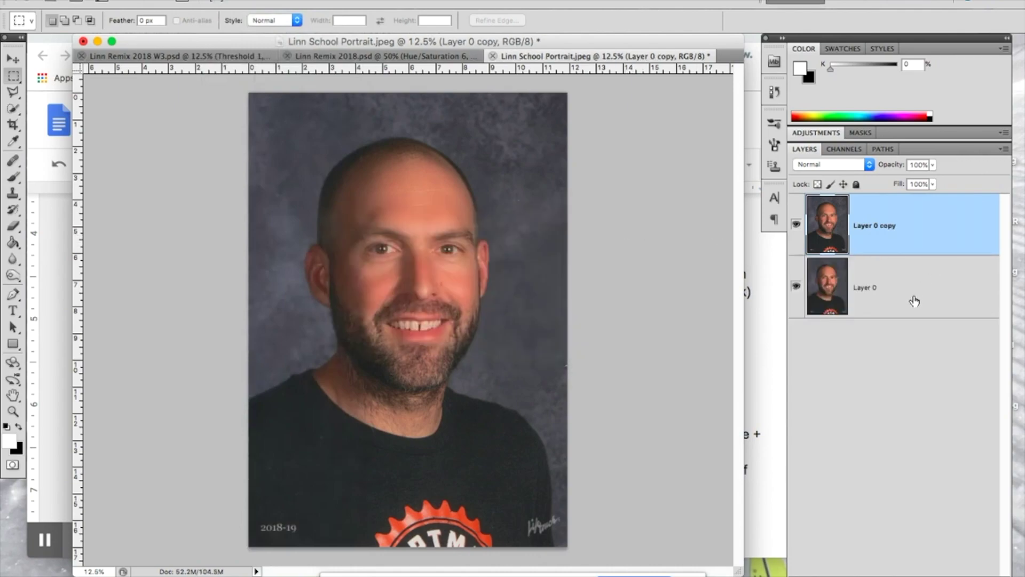
{"action": "key", "text": "super+j"}
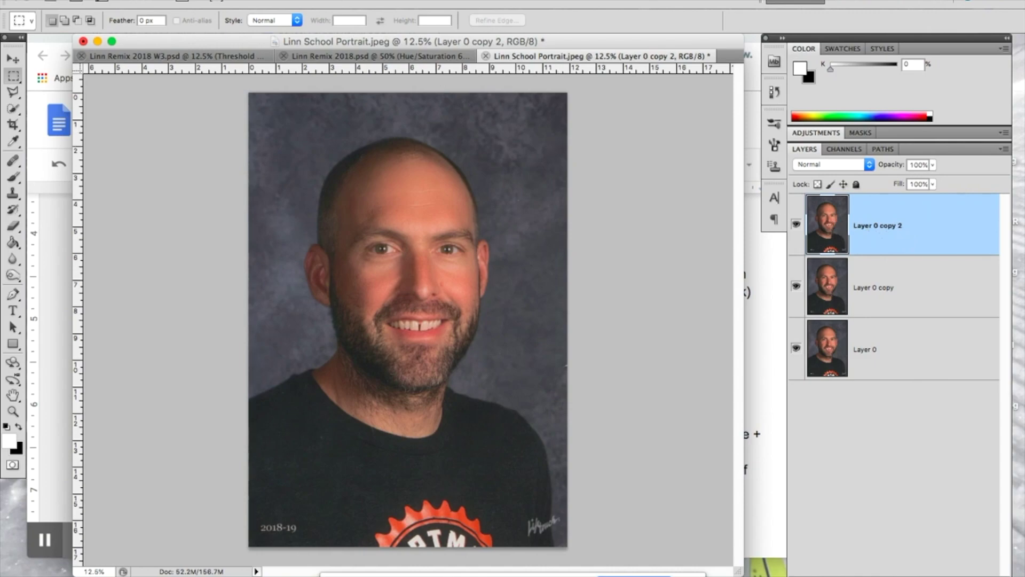
Step: Preview the Artistic > Cutout filter, zooming the Filter Gallery preview to show the whole portrait
{"action": "left_click", "coordinate": [297, 0]}
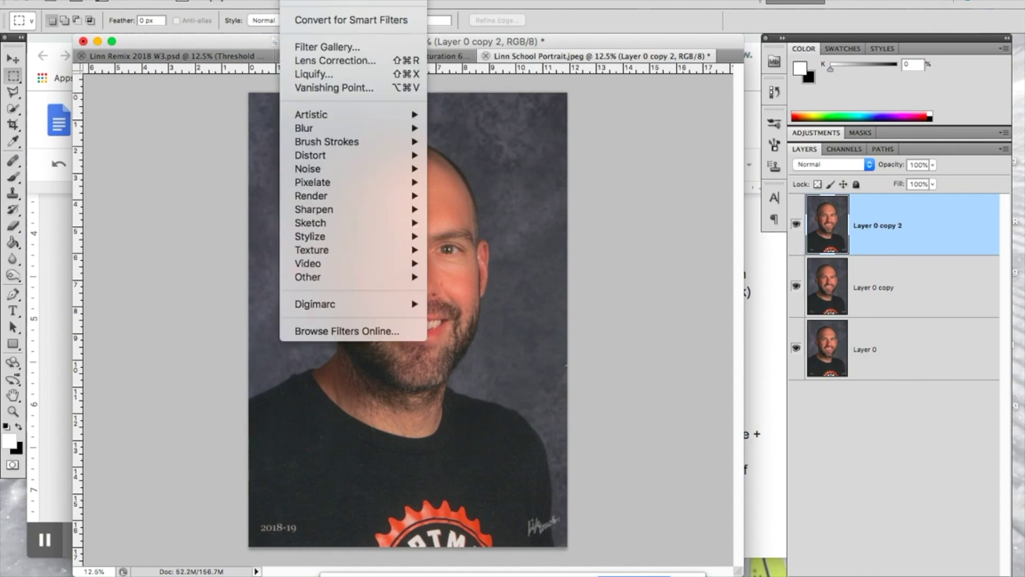
{"action": "mouse_move", "coordinate": [305, 116]}
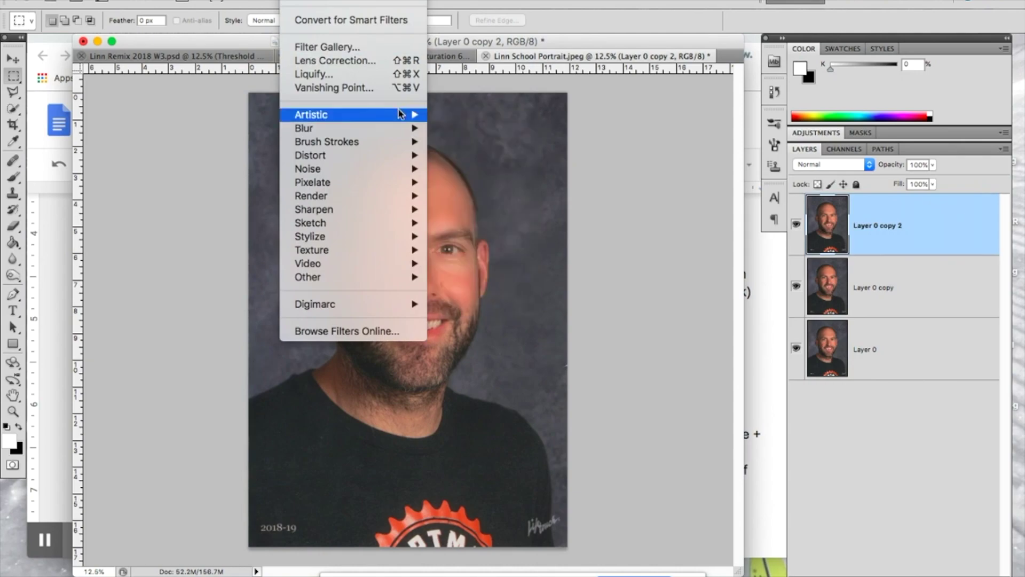
{"action": "left_click", "coordinate": [468, 134]}
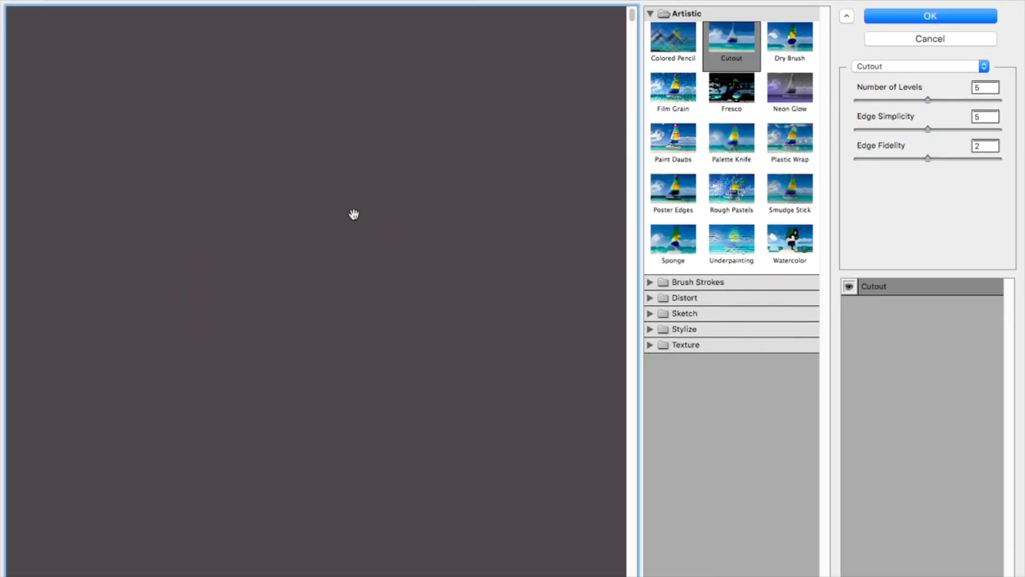
{"action": "left_click", "coordinate": [365, 239], "text": "alt"}
{"action": "left_click", "coordinate": [365, 238], "text": "alt"}
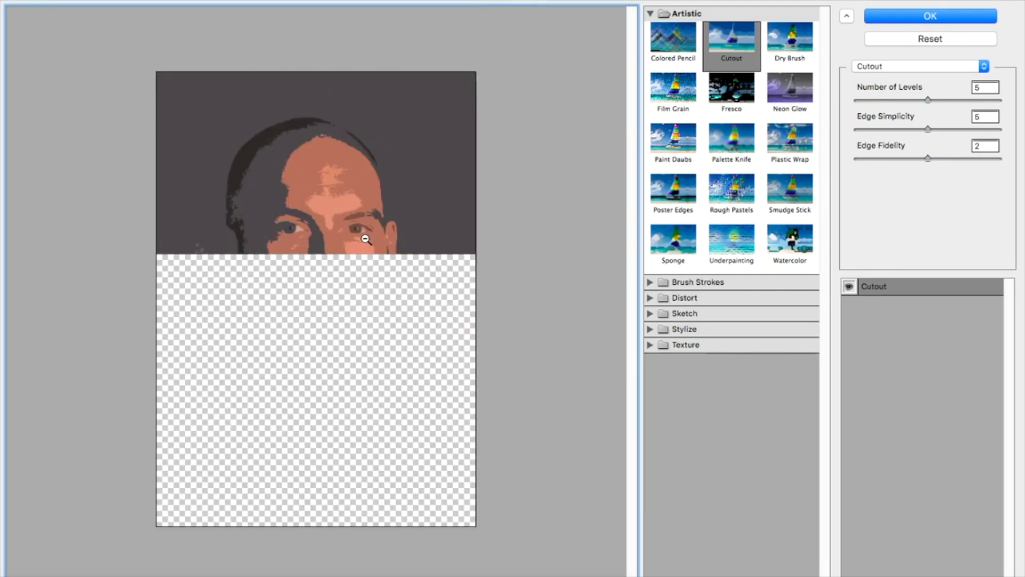
{"action": "left_click", "coordinate": [365, 238], "text": "alt"}
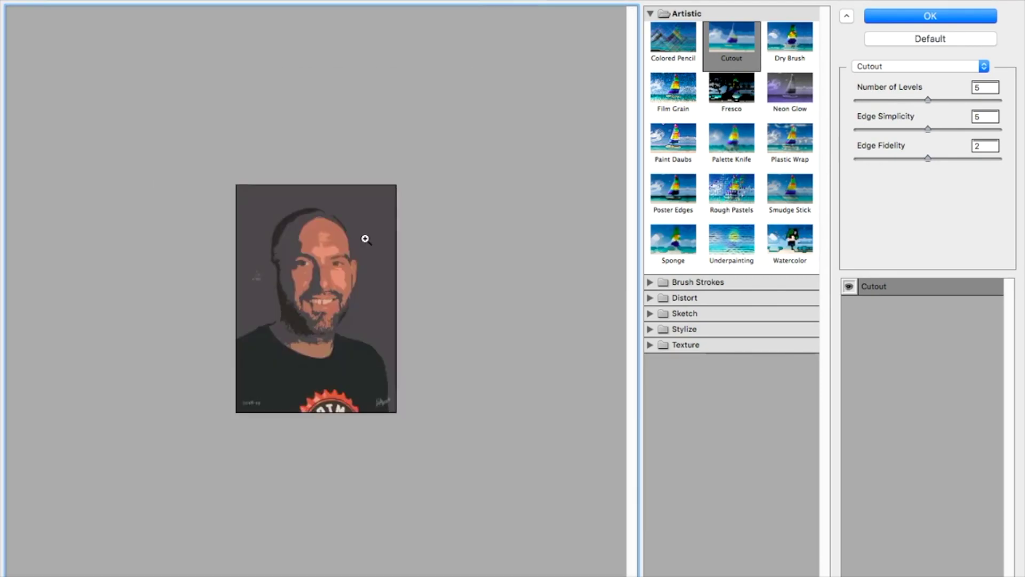
{"action": "left_click", "coordinate": [365, 238], "text": "super"}
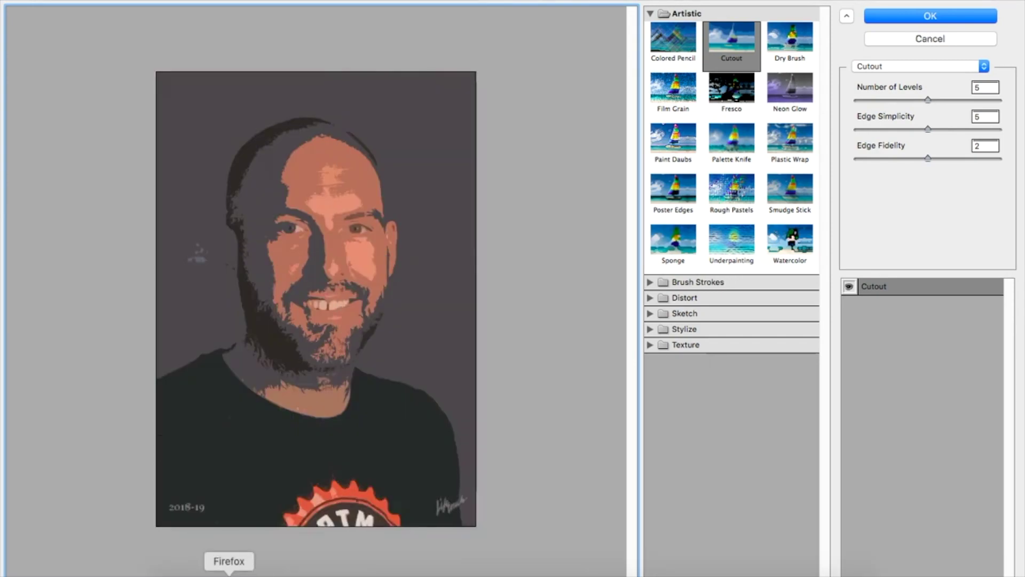
{"action": "left_click", "coordinate": [189, 574]}
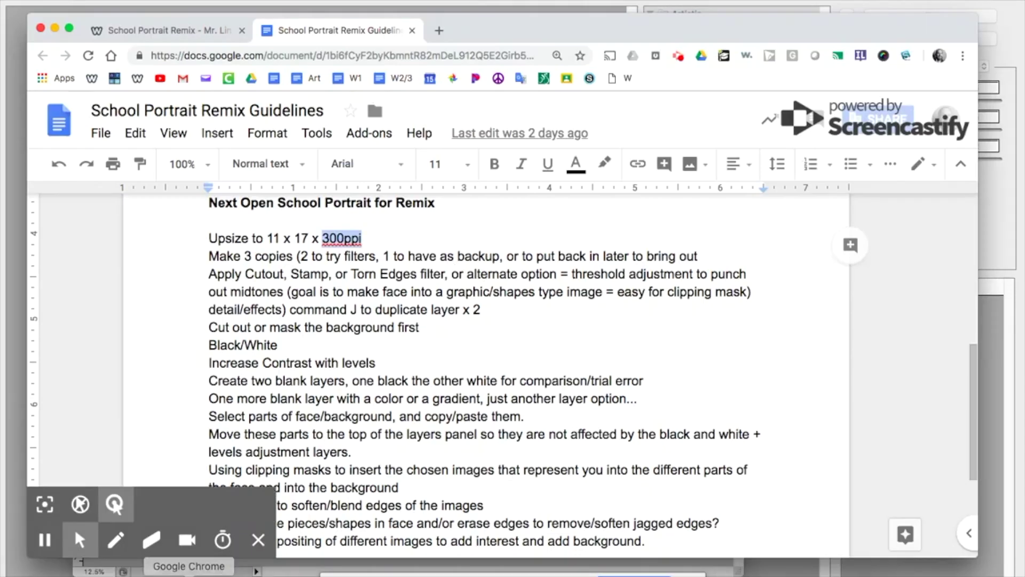
Step: Search Google Images for 'che guevara', preview the red stencil poster, then minimize Chrome
{"action": "left_click", "coordinate": [442, 30]}
{"action": "type", "text": "che guev"}
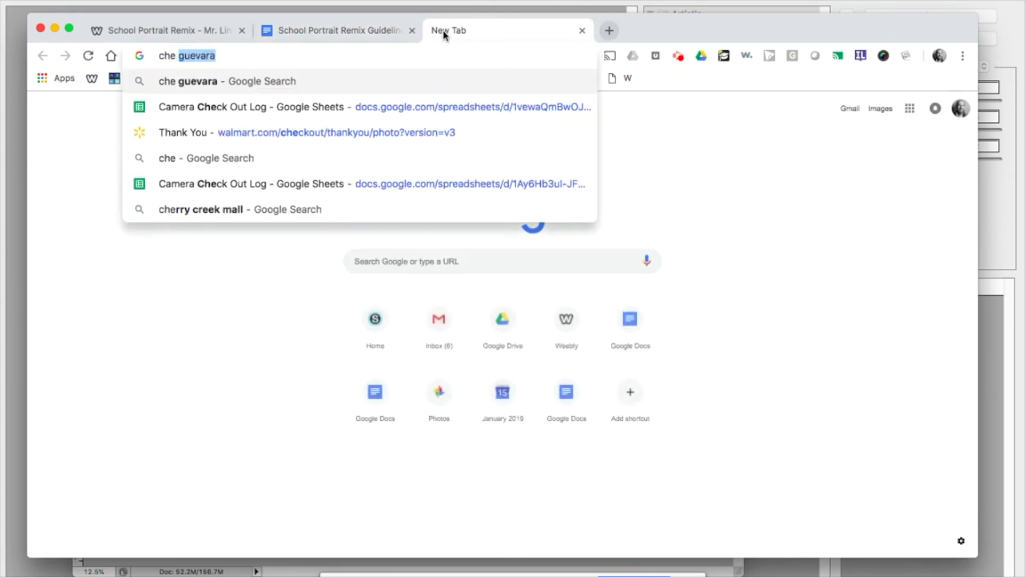
{"action": "type", "text": "ara"}
{"action": "key", "text": "Return"}
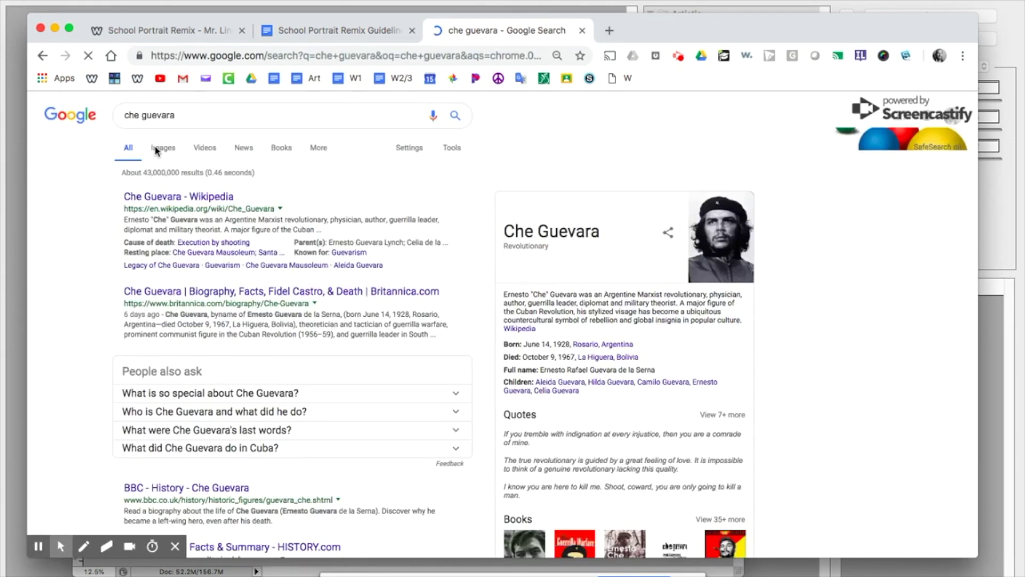
{"action": "left_click", "coordinate": [160, 155]}
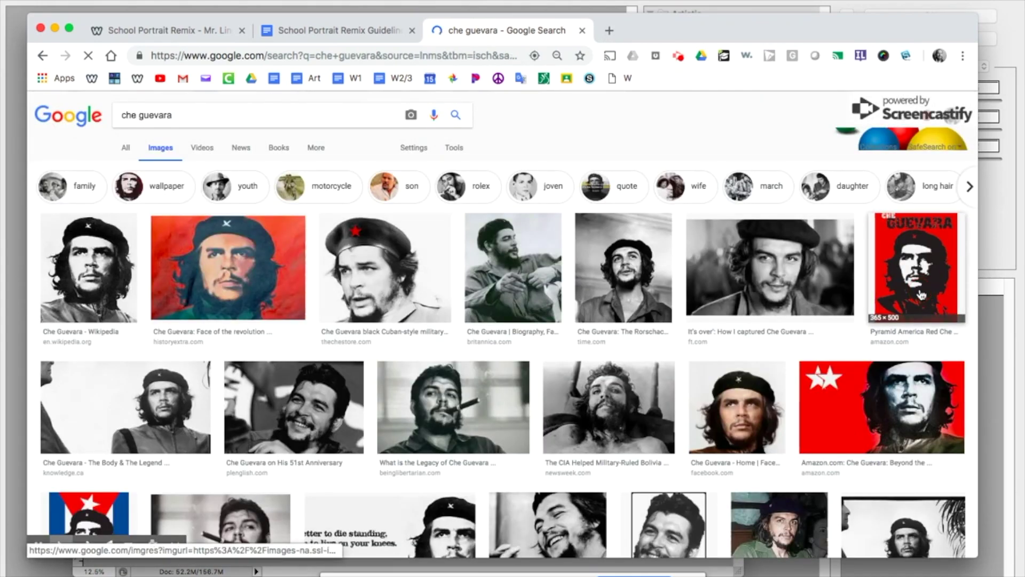
{"action": "left_click", "coordinate": [921, 295]}
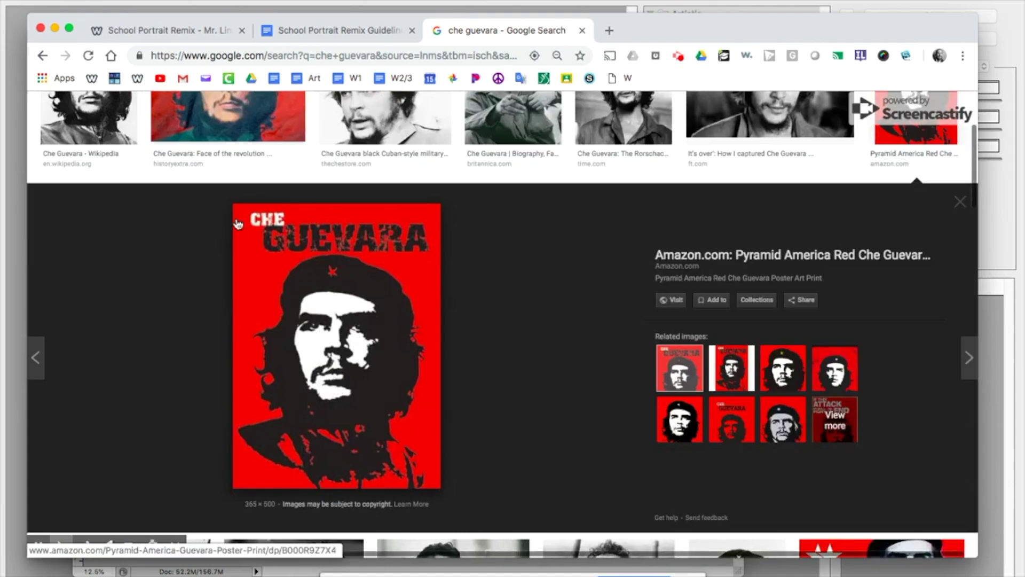
{"action": "left_click", "coordinate": [55, 28]}
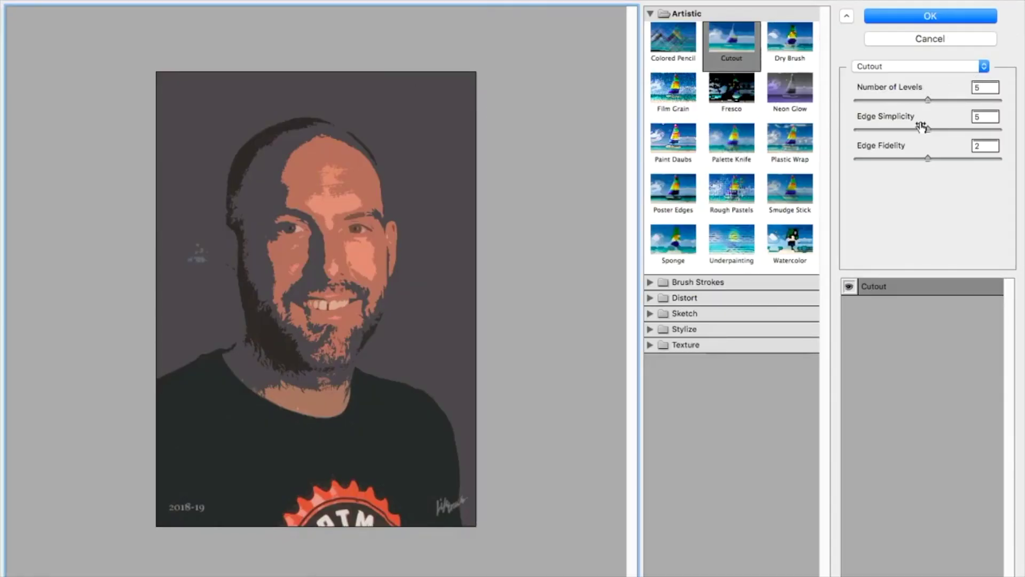
Step: Apply Cutout to Layer 0 copy 2 with 5 levels, edge simplicity 6 and edge fidelity 2
{"action": "left_click_drag", "start_coordinate": [927, 102], "coordinate": [916, 101]}
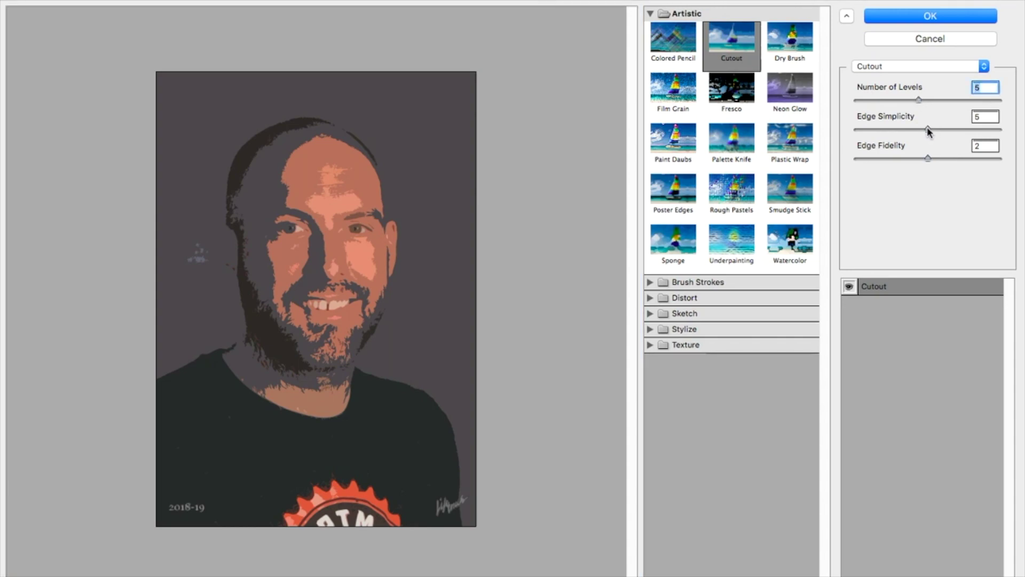
{"action": "left_click_drag", "start_coordinate": [927, 128], "coordinate": [935, 130]}
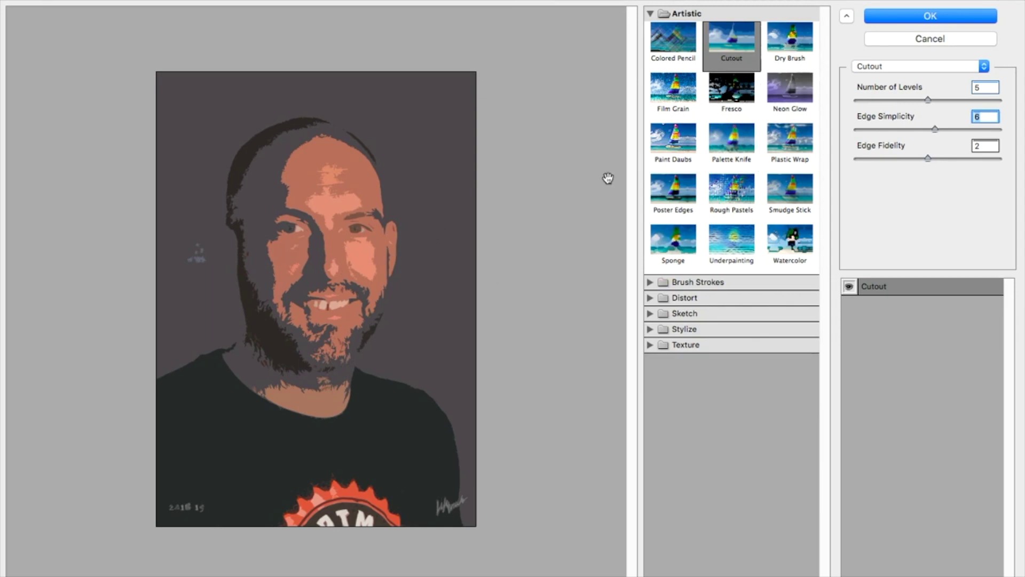
{"action": "left_click", "coordinate": [902, 20]}
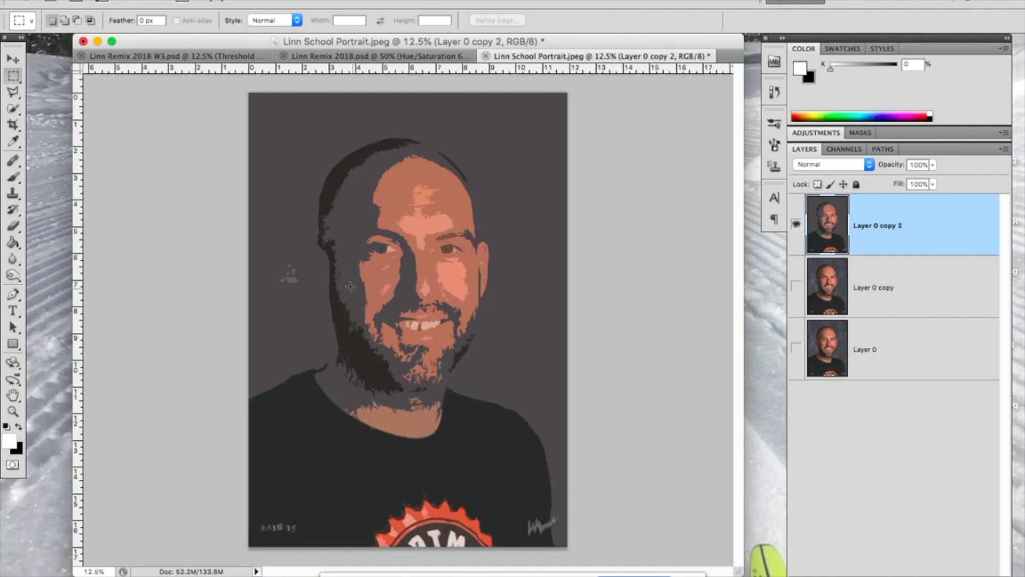
Step: With Quick Selection at 400 px and 30% hardness, paint over the hair, beard and shirt
{"action": "left_click", "coordinate": [15, 110]}
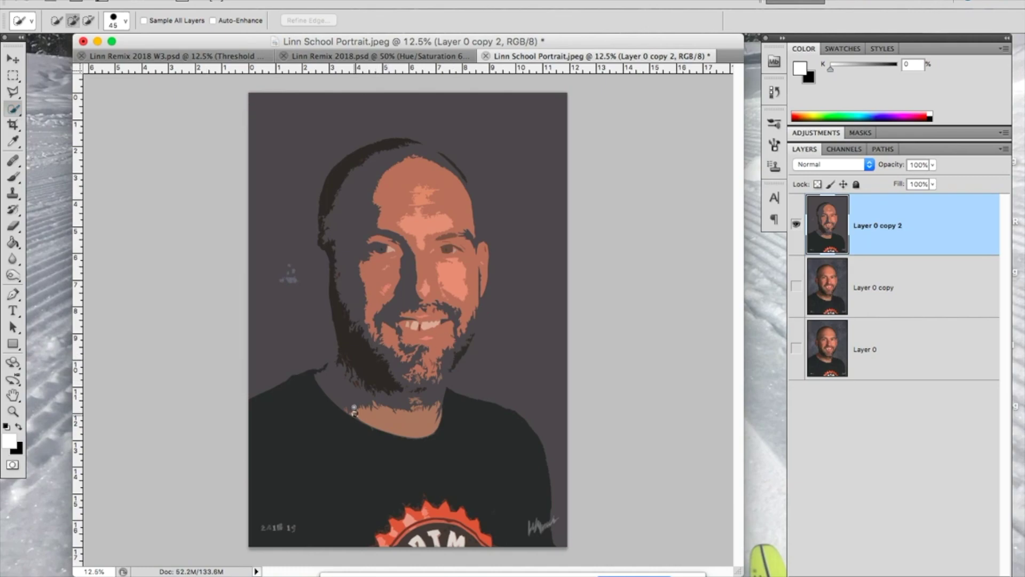
{"action": "mouse_move", "coordinate": [354, 411]}
{"action": "left_mouse_down"}
{"action": "mouse_move", "coordinate": [374, 384]}
{"action": "mouse_move", "coordinate": [331, 310]}
{"action": "mouse_move", "coordinate": [427, 184]}
{"action": "mouse_move", "coordinate": [460, 203]}
{"action": "mouse_move", "coordinate": [443, 170]}
{"action": "mouse_move", "coordinate": [416, 240]}
{"action": "mouse_move", "coordinate": [414, 311]}
{"action": "mouse_move", "coordinate": [395, 374]}
{"action": "mouse_move", "coordinate": [427, 331]}
{"action": "mouse_move", "coordinate": [414, 395]}
{"action": "mouse_move", "coordinate": [473, 309]}
{"action": "left_mouse_up"}
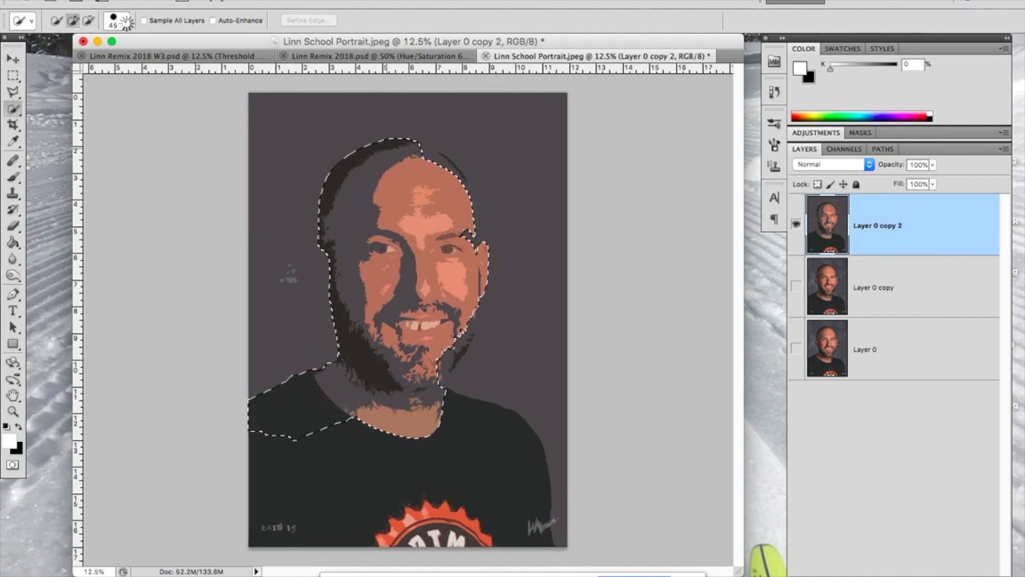
{"action": "left_click", "coordinate": [125, 21]}
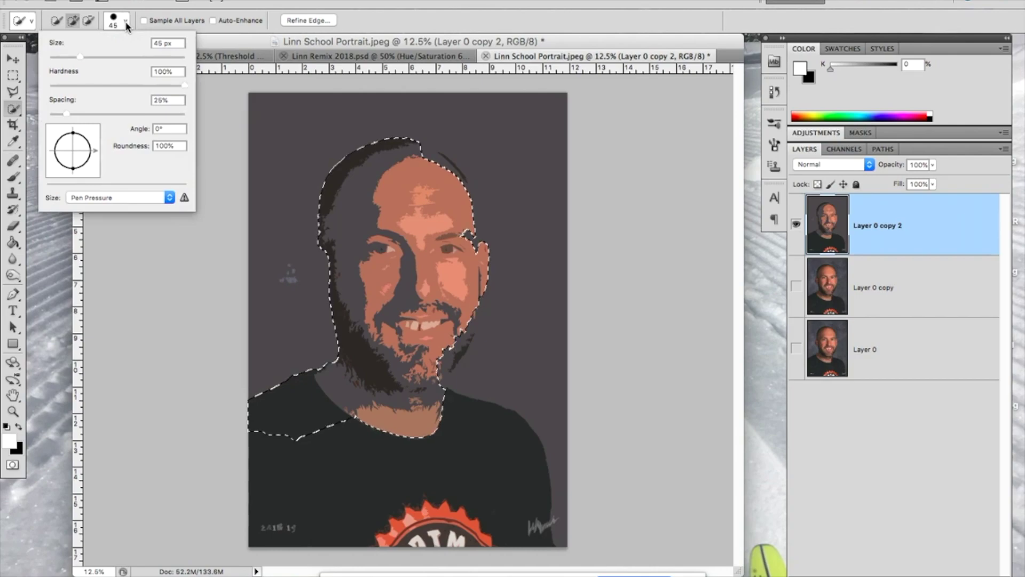
{"action": "left_click", "coordinate": [91, 56]}
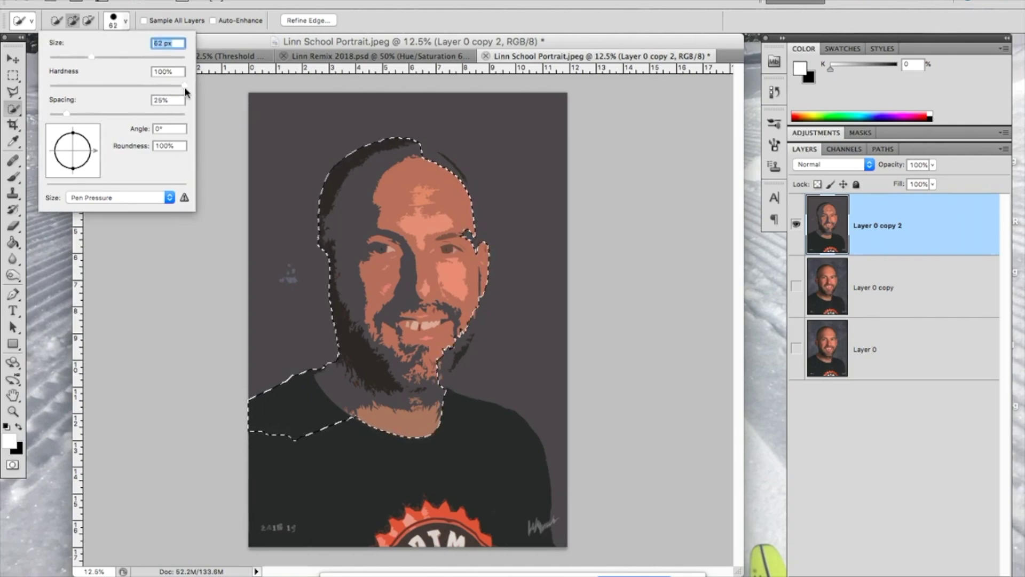
{"action": "left_click_drag", "start_coordinate": [185, 86], "coordinate": [92, 85]}
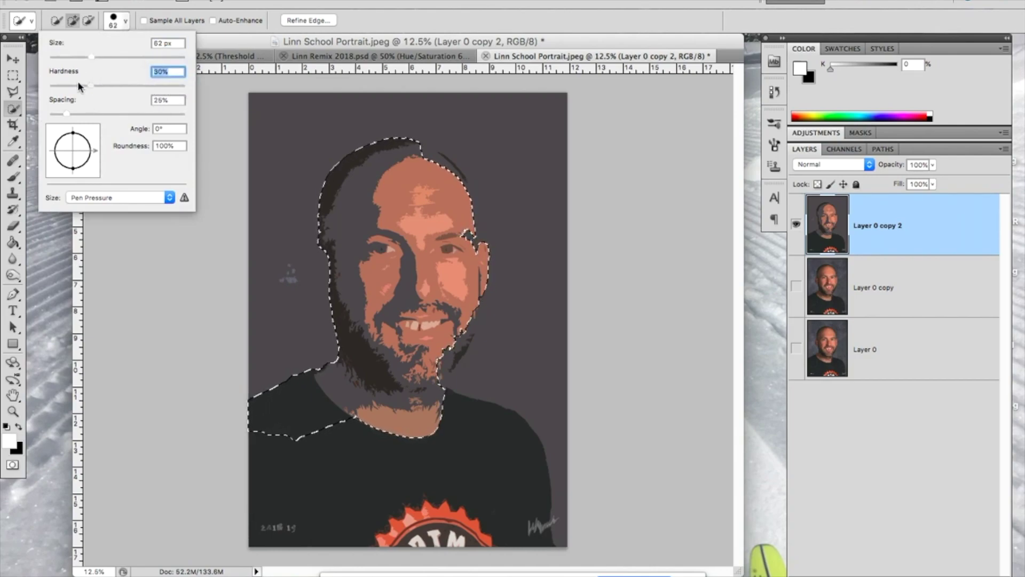
{"action": "left_click", "coordinate": [124, 21]}
{"action": "key", "text": "bracketright"}
{"action": "key", "text": "bracketright"}
{"action": "key", "text": "bracketright"}
{"action": "key", "text": "bracketright"}
{"action": "key", "text": "bracketright"}
{"action": "key", "text": "bracketright"}
{"action": "key", "text": "bracketright"}
{"action": "key", "text": "bracketright"}
{"action": "key", "text": "bracketright"}
{"action": "key", "text": "bracketright"}
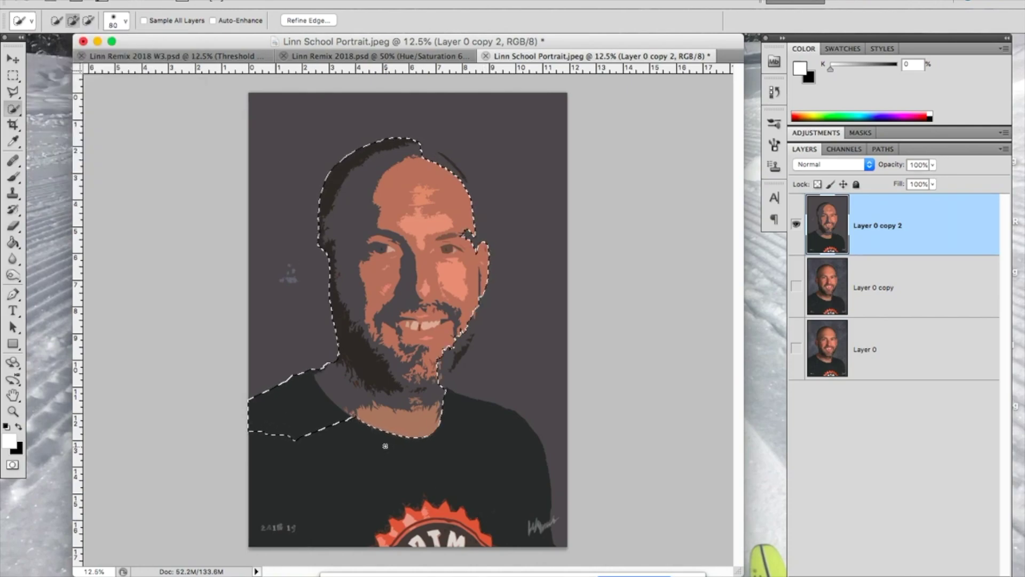
{"action": "key", "text": "bracketright"}
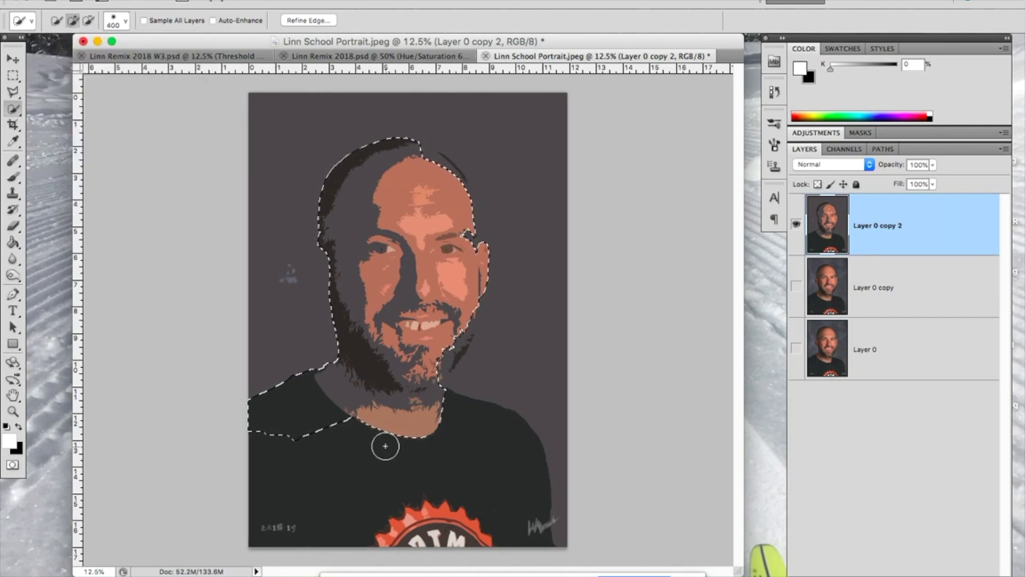
{"action": "mouse_move", "coordinate": [382, 444]}
{"action": "left_mouse_down"}
{"action": "mouse_move", "coordinate": [367, 414]}
{"action": "mouse_move", "coordinate": [326, 423]}
{"action": "mouse_move", "coordinate": [314, 456]}
{"action": "mouse_move", "coordinate": [280, 474]}
{"action": "mouse_move", "coordinate": [452, 464]}
{"action": "mouse_move", "coordinate": [456, 490]}
{"action": "mouse_move", "coordinate": [438, 505]}
{"action": "mouse_move", "coordinate": [427, 451]}
{"action": "left_mouse_up"}
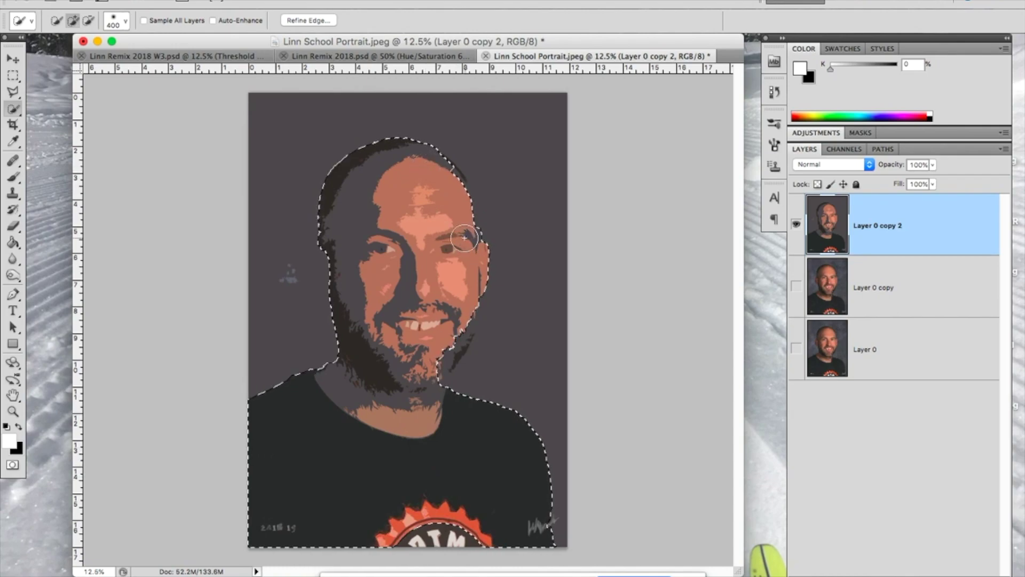
{"action": "left_click", "coordinate": [329, 260]}
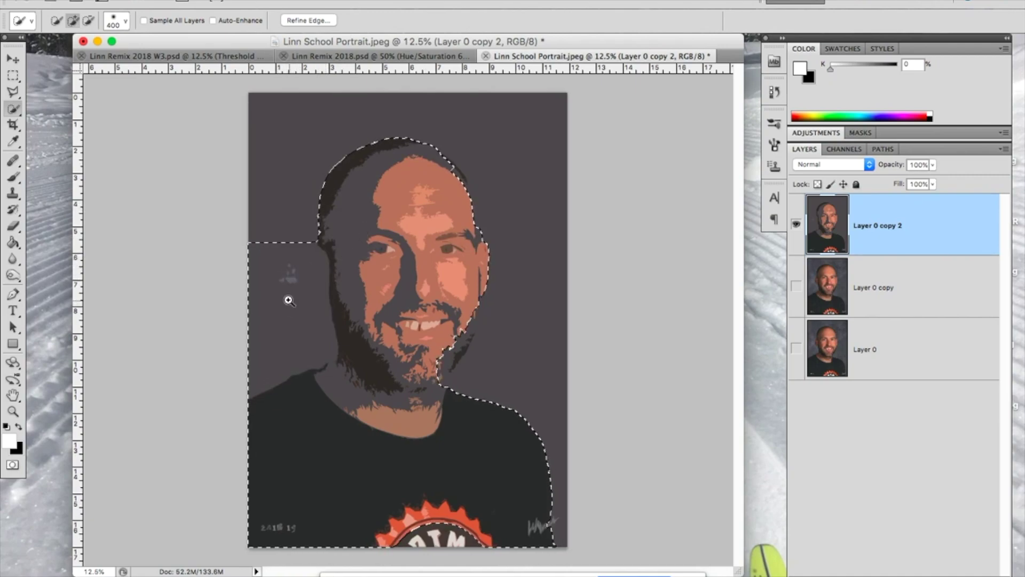
Step: Refine the selection around the beard and chin, subtracting the dark background
{"action": "key", "text": "super+equal"}
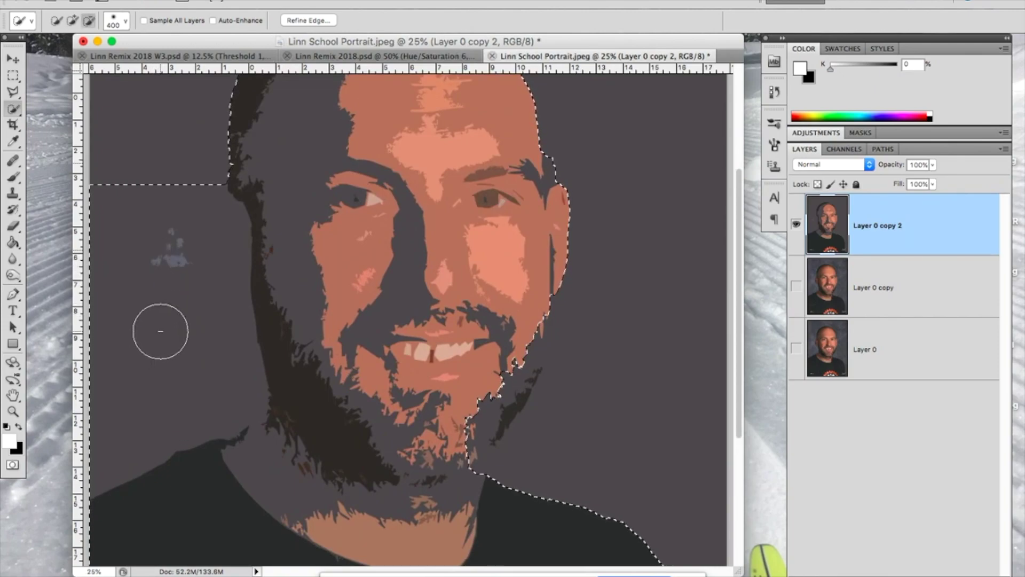
{"action": "mouse_move", "coordinate": [158, 331]}
{"action": "left_mouse_down"}
{"action": "mouse_move", "coordinate": [119, 217]}
{"action": "mouse_move", "coordinate": [133, 194]}
{"action": "mouse_move", "coordinate": [171, 213]}
{"action": "mouse_move", "coordinate": [178, 194]}
{"action": "mouse_move", "coordinate": [176, 240]}
{"action": "left_mouse_up"}
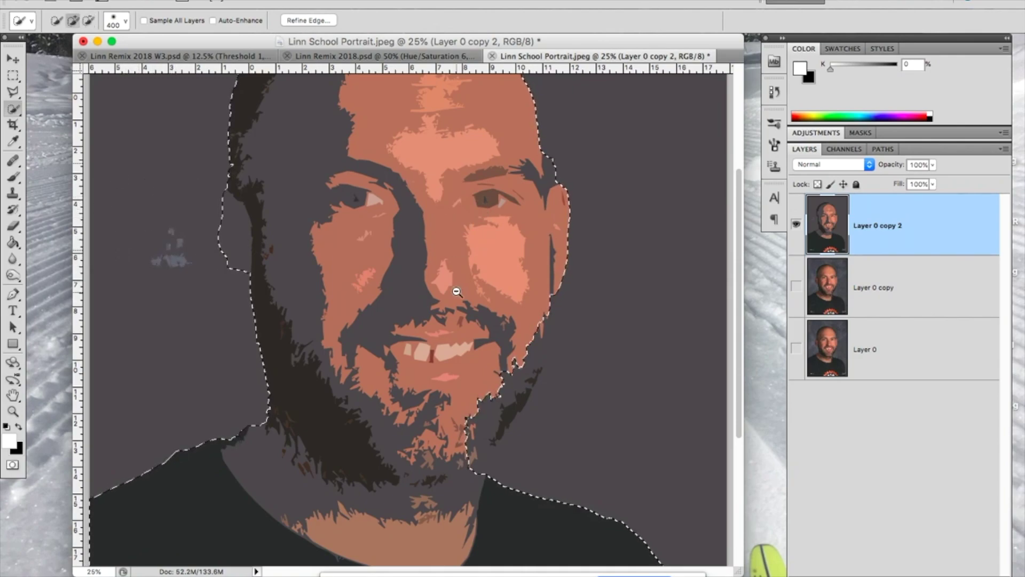
{"action": "key", "text": "super+minus"}
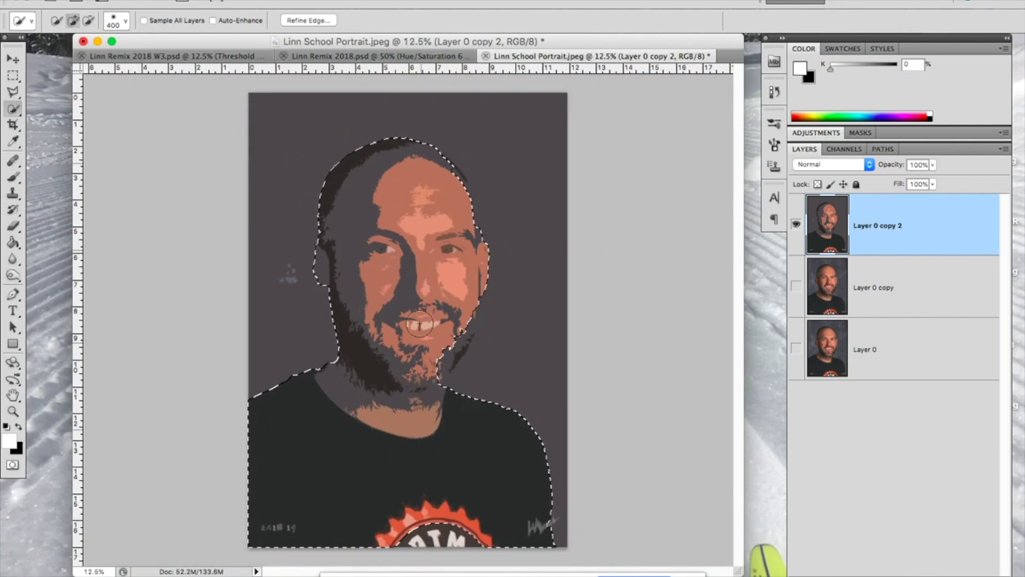
{"action": "left_click_drag", "start_coordinate": [456, 347], "coordinate": [438, 331]}
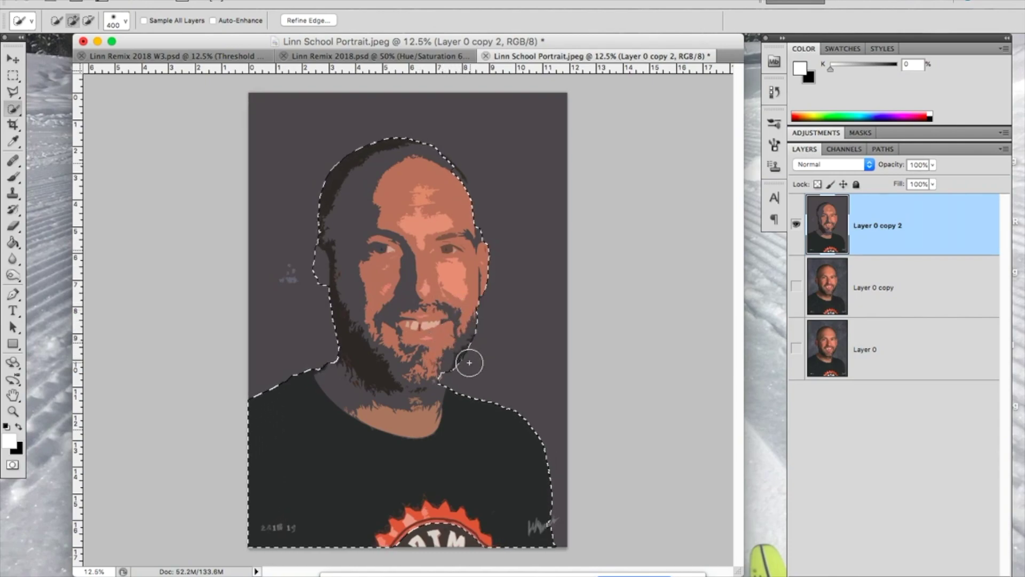
{"action": "key", "text": "alt"}
{"action": "left_click_drag", "start_coordinate": [468, 363], "coordinate": [479, 345]}
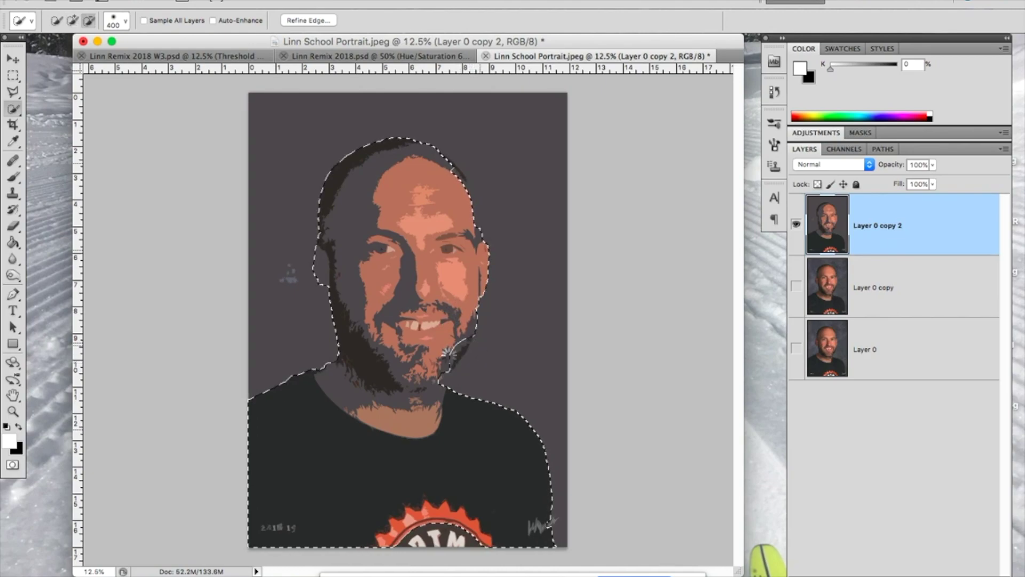
{"action": "left_click_drag", "start_coordinate": [441, 374], "coordinate": [439, 380]}
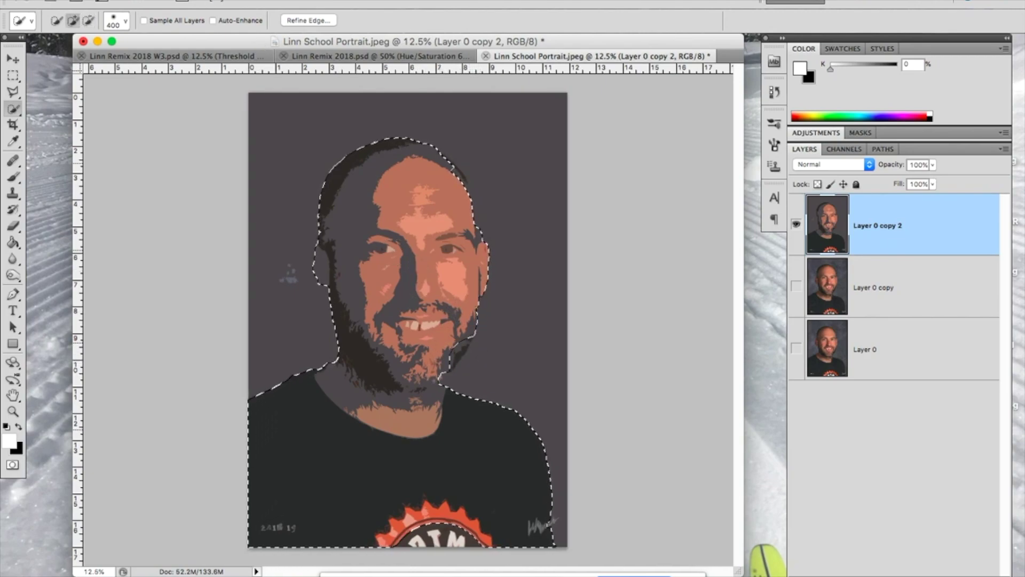
{"action": "left_click", "coordinate": [255, 1]}
Step: Invert the selection, delete the dark background from Layer 0 copy 2, then deselect
{"action": "left_click", "coordinate": [269, 33]}
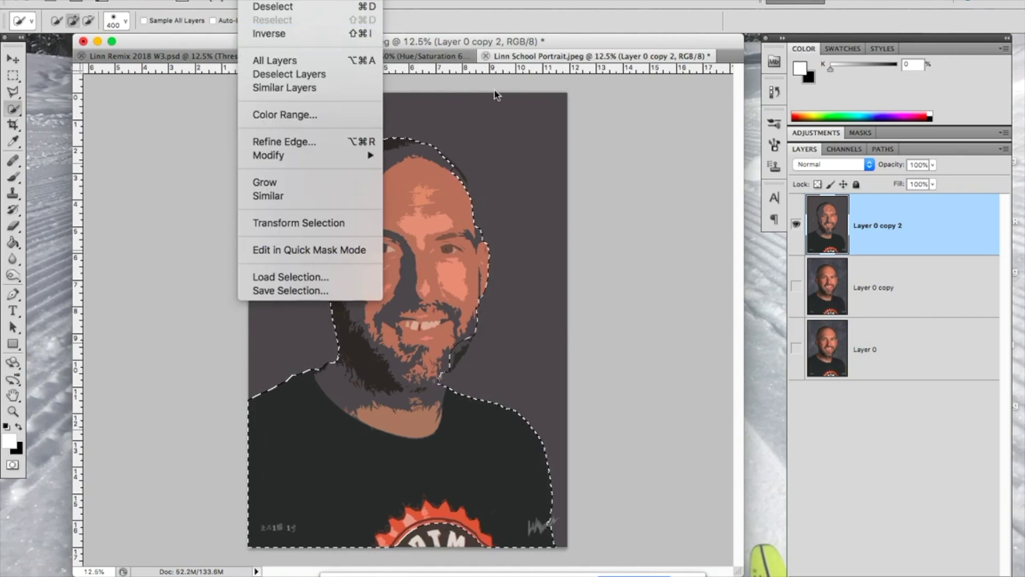
{"action": "right_click", "coordinate": [374, 236]}
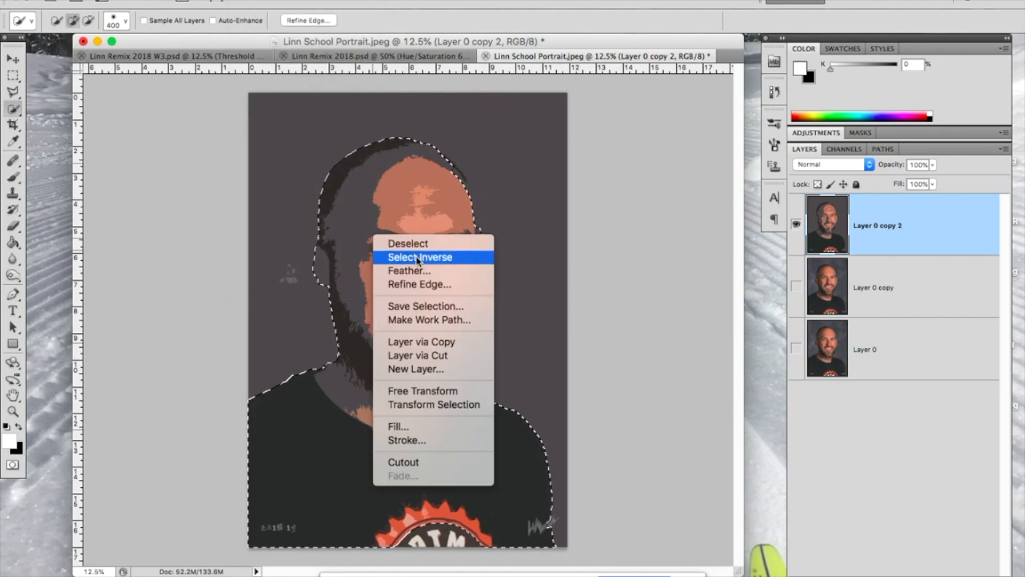
{"action": "left_click", "coordinate": [418, 258]}
{"action": "key", "text": "Delete"}
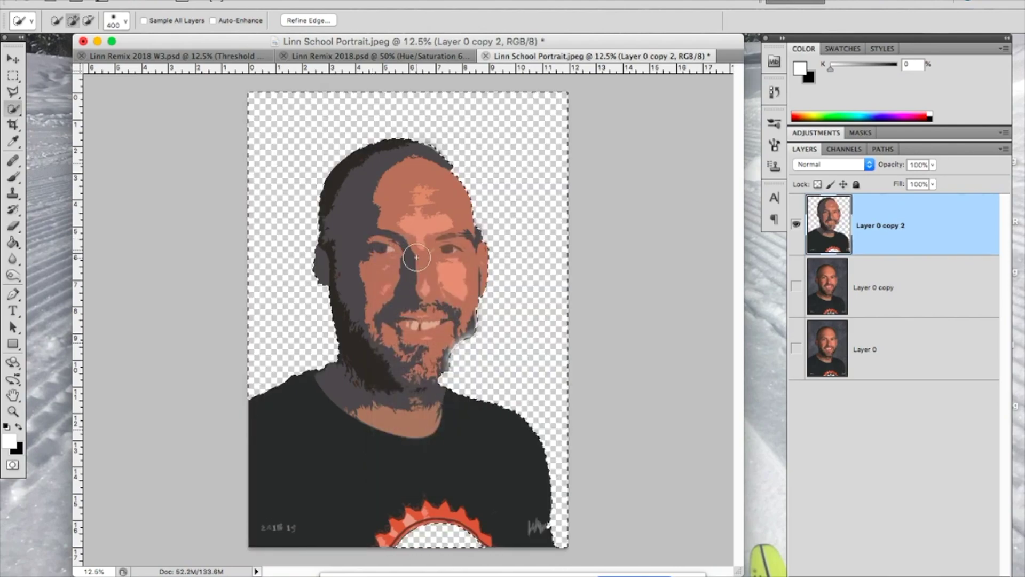
{"action": "key", "text": "super+d"}
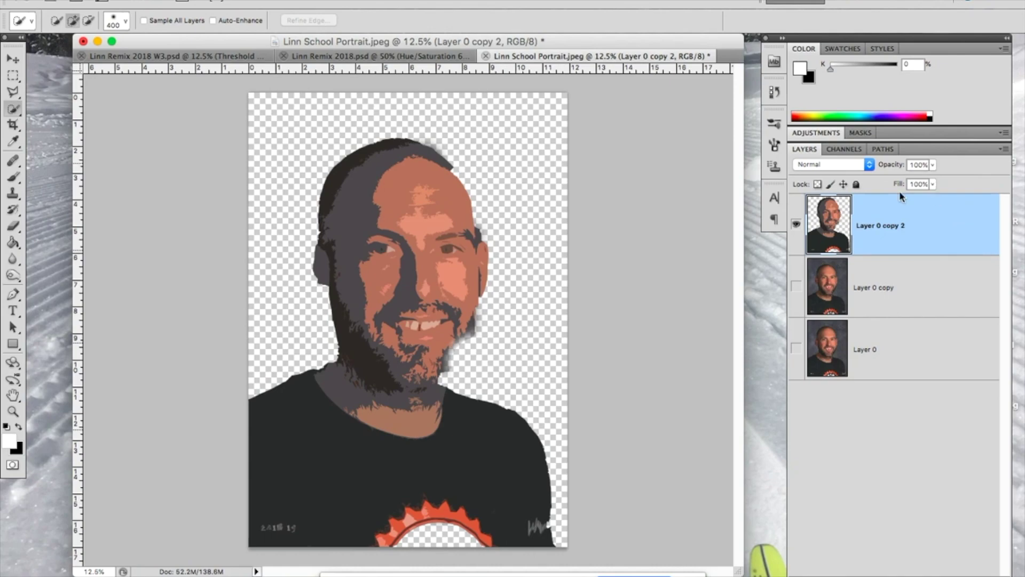
{"action": "left_click", "coordinate": [814, 134]}
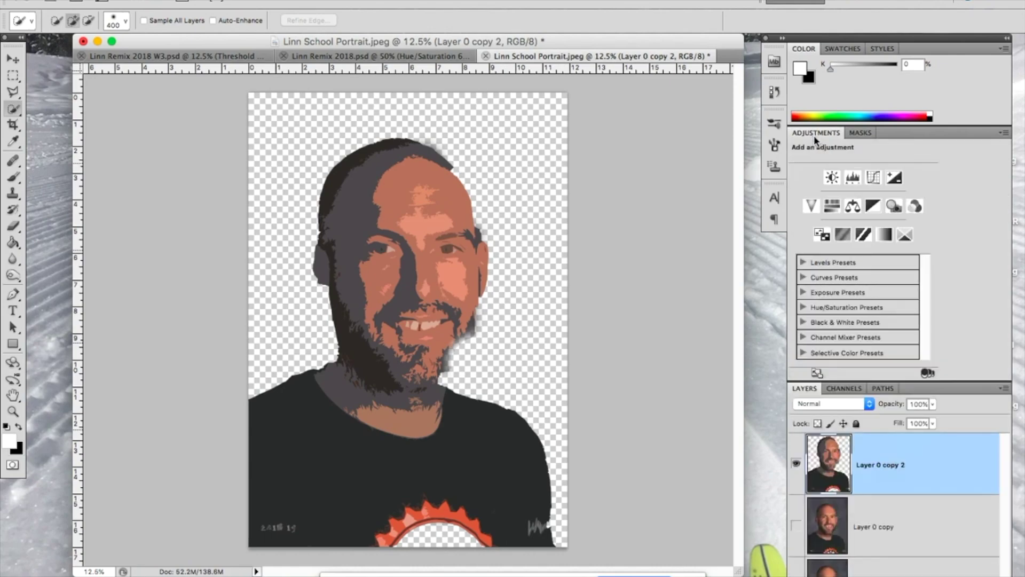
Step: Add a Black & White adjustment and a Levels adjustment with input levels 45, 1.00 and 150
{"action": "left_click", "coordinate": [875, 207]}
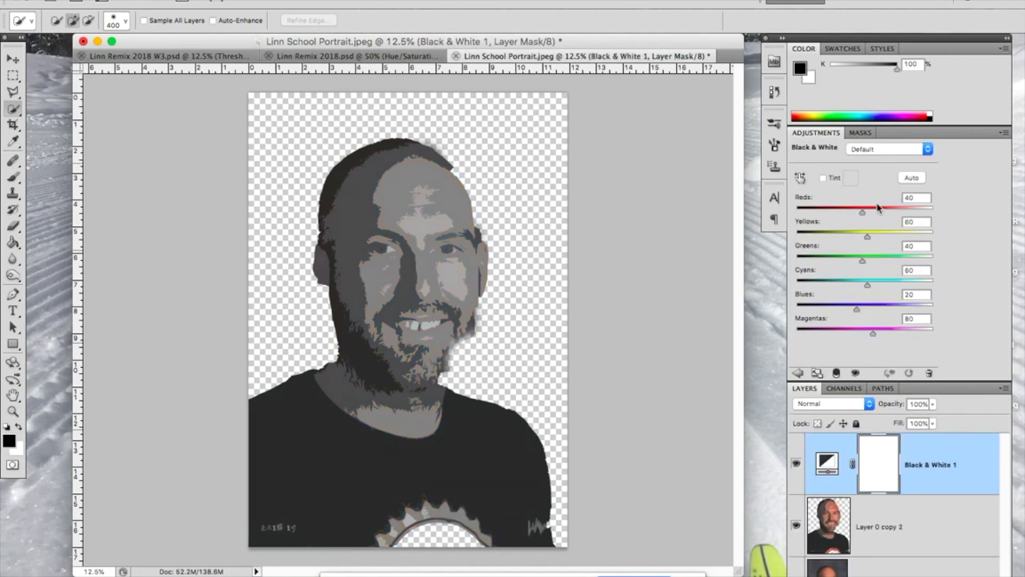
{"action": "left_click", "coordinate": [795, 374]}
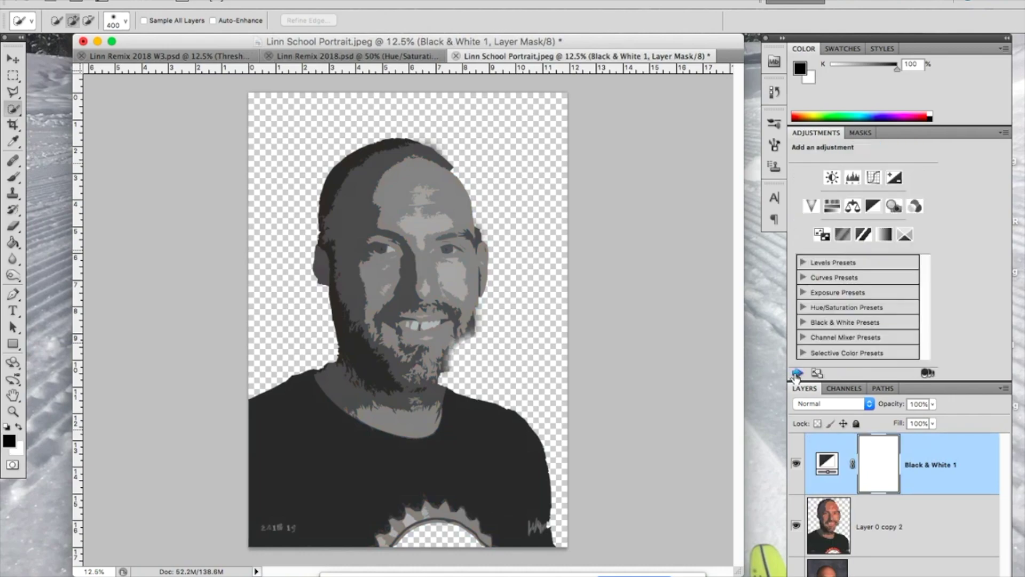
{"action": "left_click", "coordinate": [854, 179]}
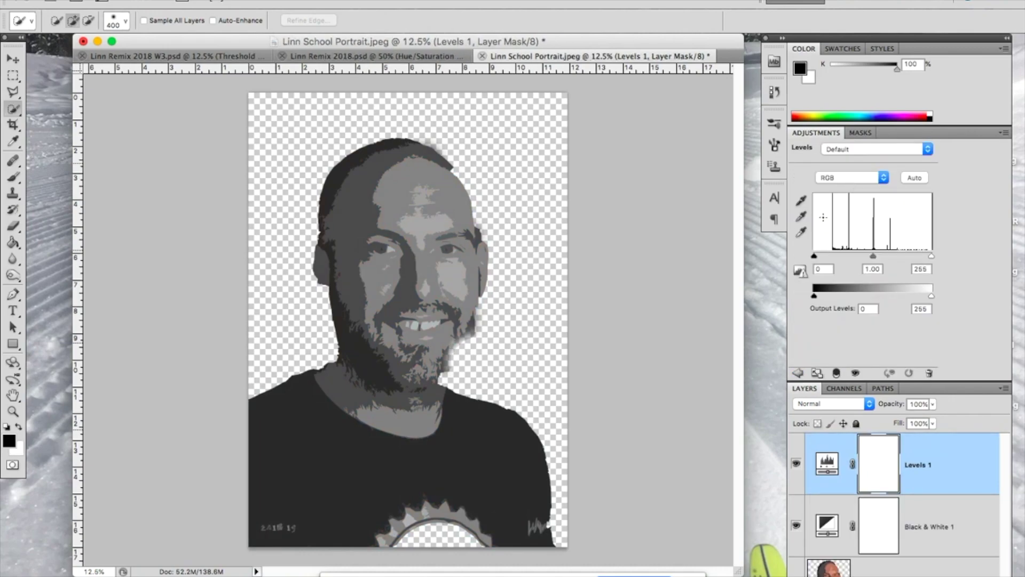
{"action": "left_click_drag", "start_coordinate": [818, 257], "coordinate": [825, 257]}
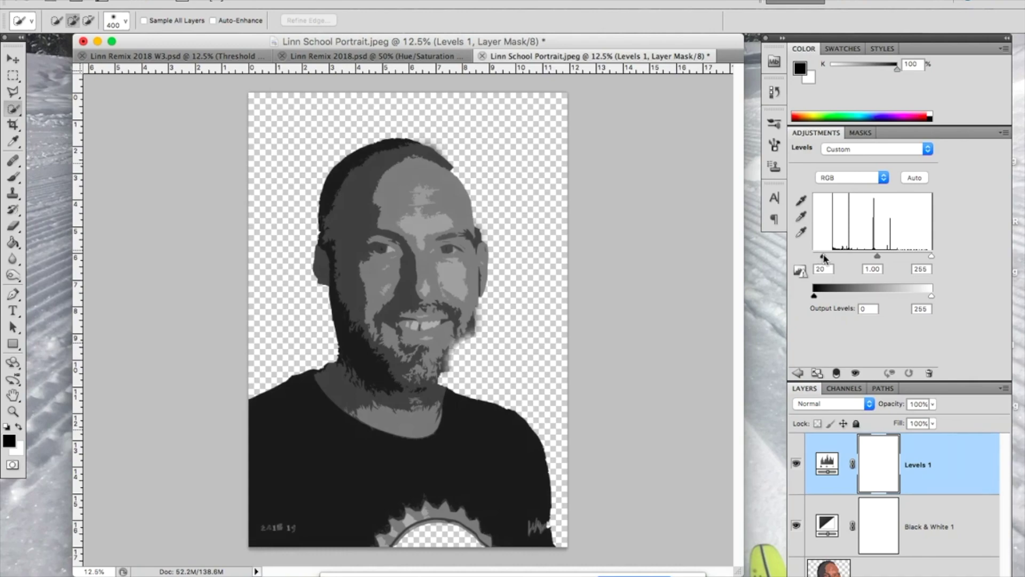
{"action": "left_click_drag", "start_coordinate": [931, 258], "coordinate": [831, 259]}
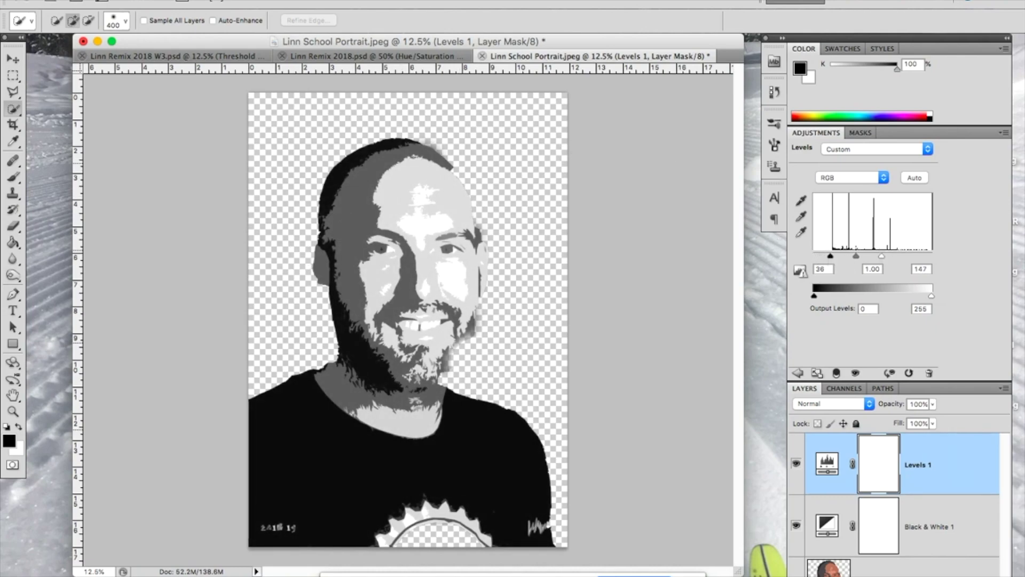
{"action": "left_click_drag", "start_coordinate": [831, 258], "coordinate": [836, 260]}
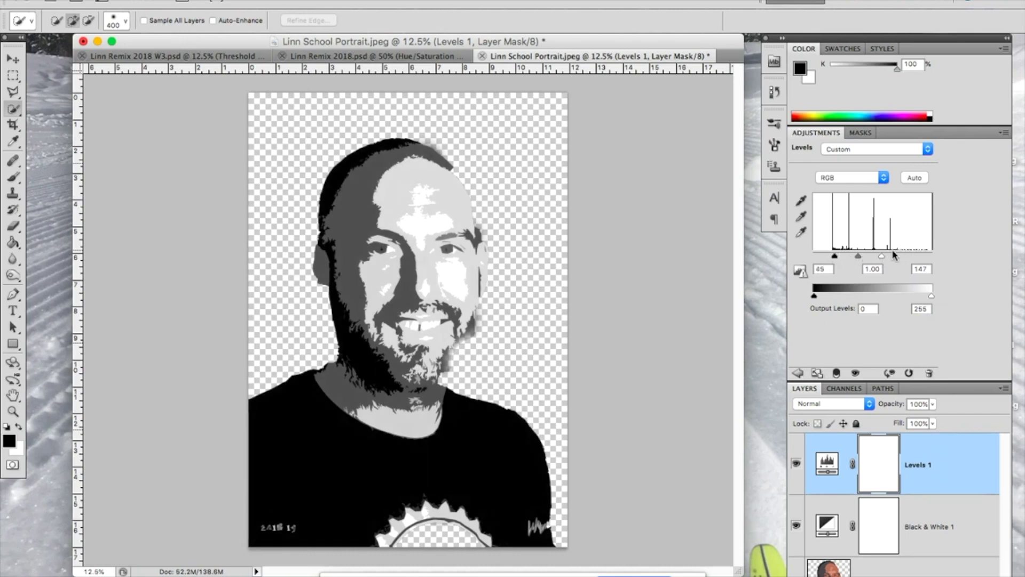
{"action": "mouse_move", "coordinate": [884, 254]}
{"action": "left_mouse_down"}
{"action": "mouse_move", "coordinate": [895, 254]}
{"action": "mouse_move", "coordinate": [882, 255]}
{"action": "left_mouse_up"}
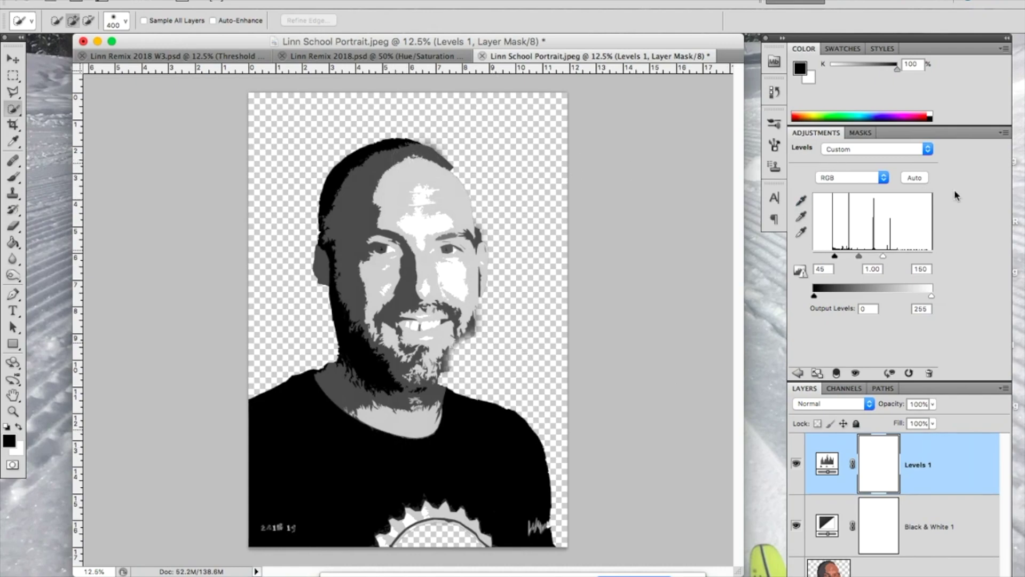
{"action": "left_click", "coordinate": [797, 373]}
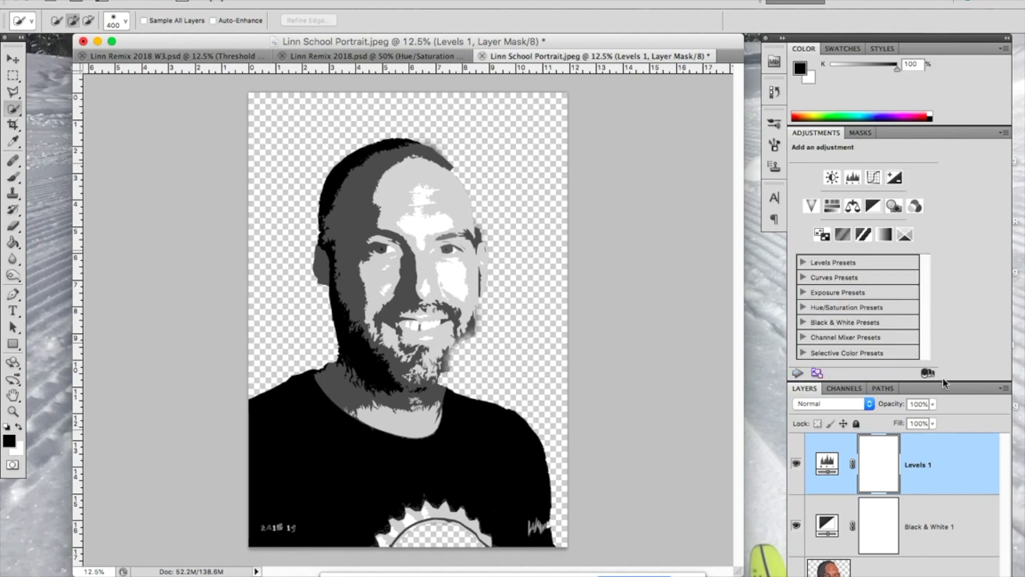
Step: Clip Black & White 1 and Levels 1 to the portrait layer, then add empty Layer 1 on top
{"action": "double_click", "coordinate": [812, 133]}
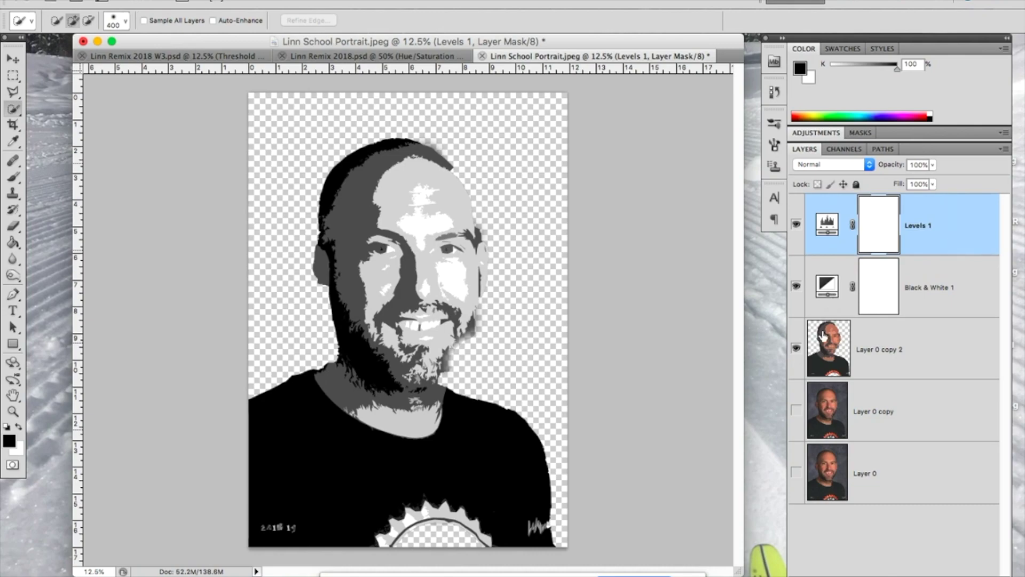
{"action": "right_click", "coordinate": [929, 276]}
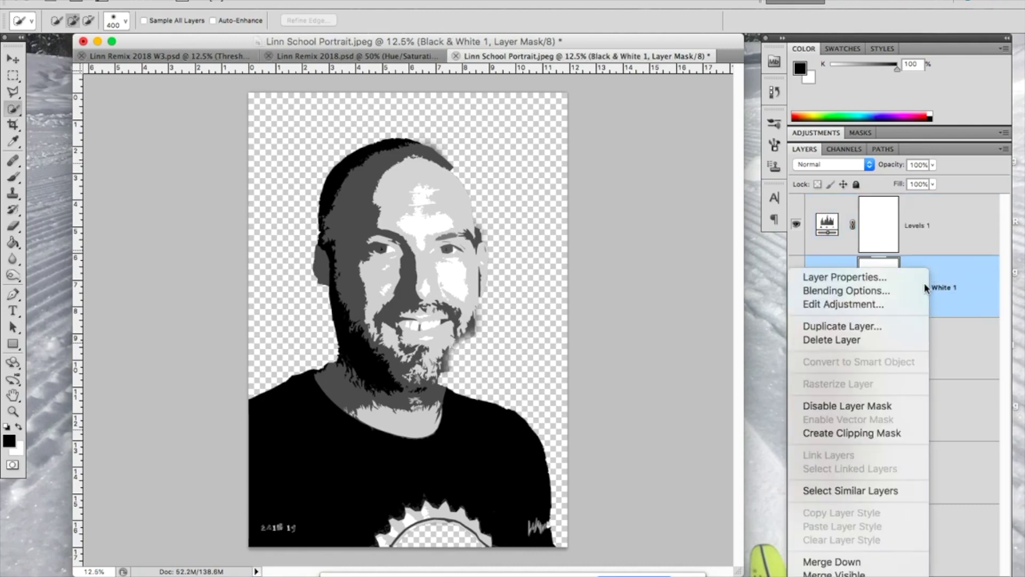
{"action": "left_click", "coordinate": [847, 435]}
{"action": "right_click", "coordinate": [933, 209]}
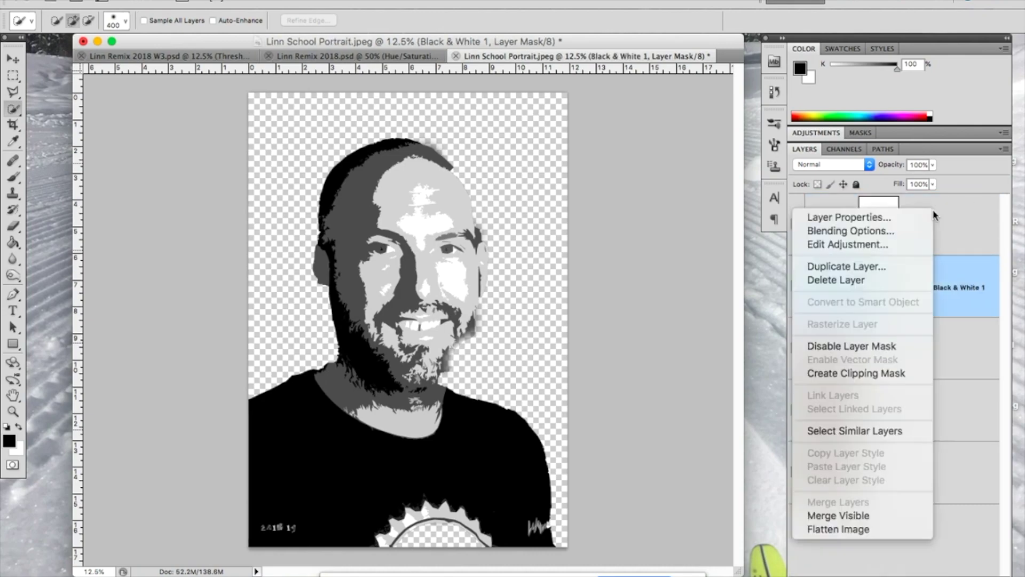
{"action": "left_click", "coordinate": [863, 374]}
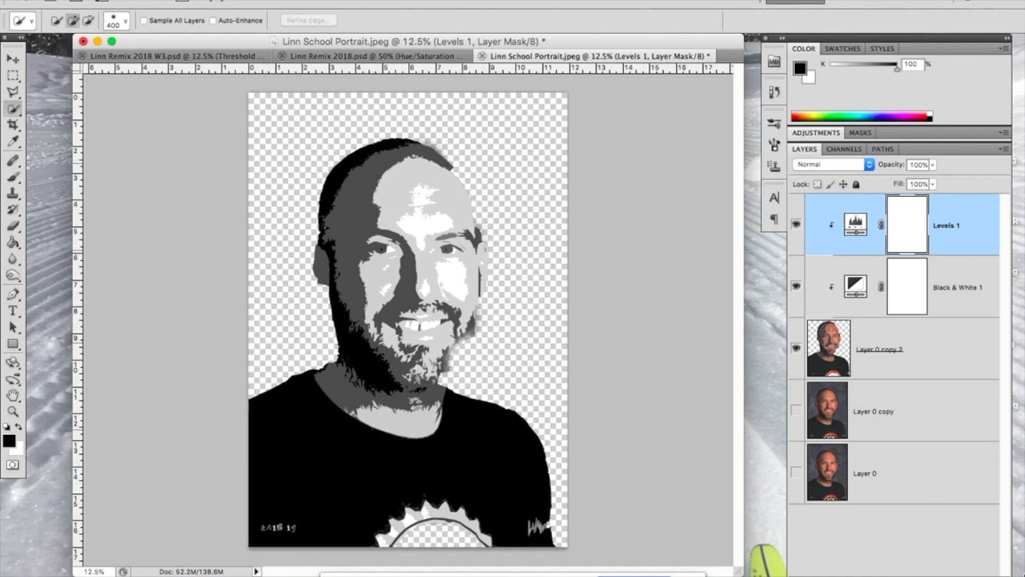
{"action": "key", "text": "ctrl+shift+alt+n"}
Step: Move Layer 1 to the bottom and fill Layer 2 black and Layer 1 white with the Paint Bucket
{"action": "key", "text": "x"}
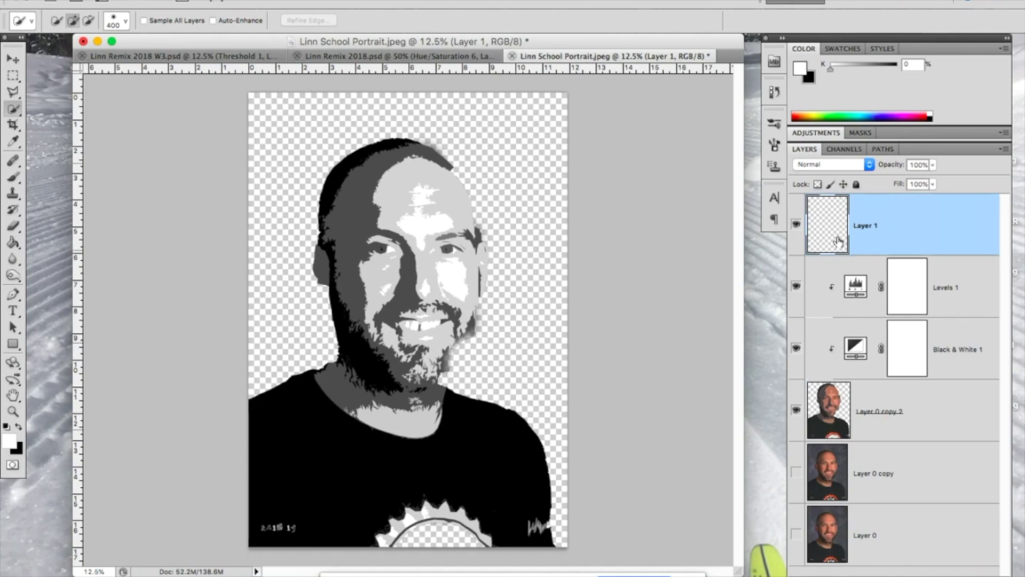
{"action": "left_click_drag", "start_coordinate": [838, 242], "coordinate": [834, 569]}
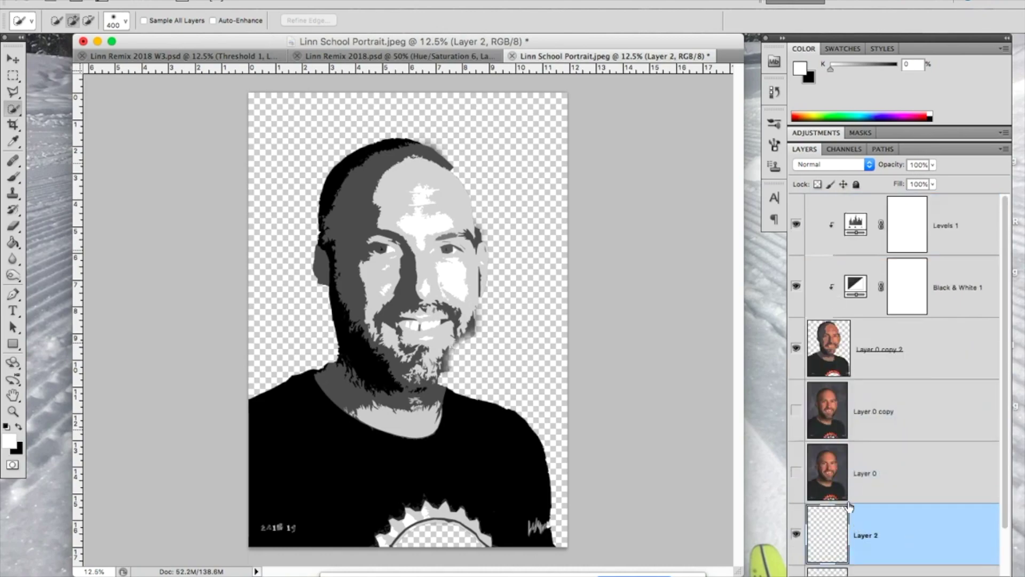
{"action": "scroll", "coordinate": [849, 506], "scroll_direction": "down", "scroll_amount": 1}
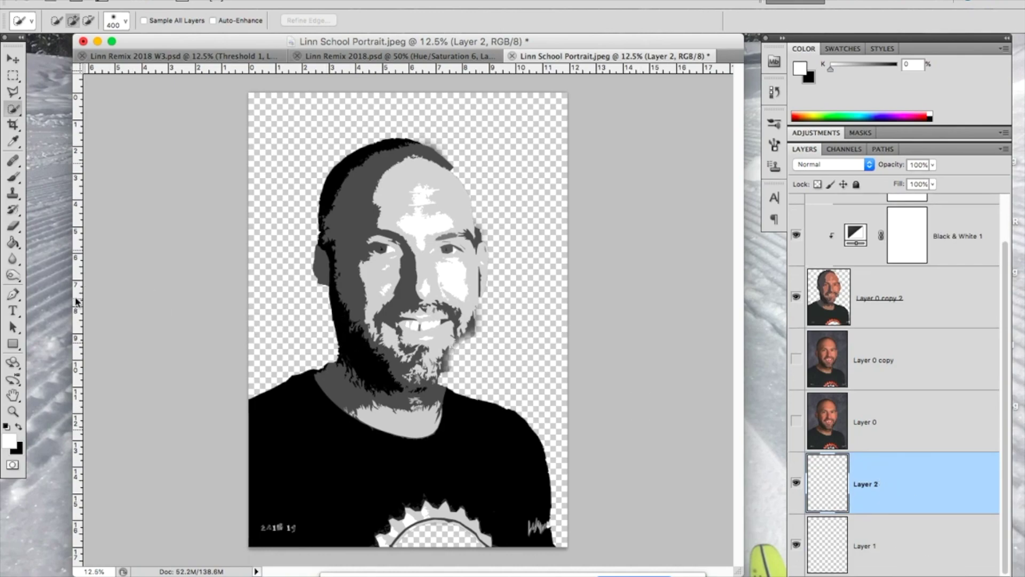
{"action": "left_click", "coordinate": [13, 246]}
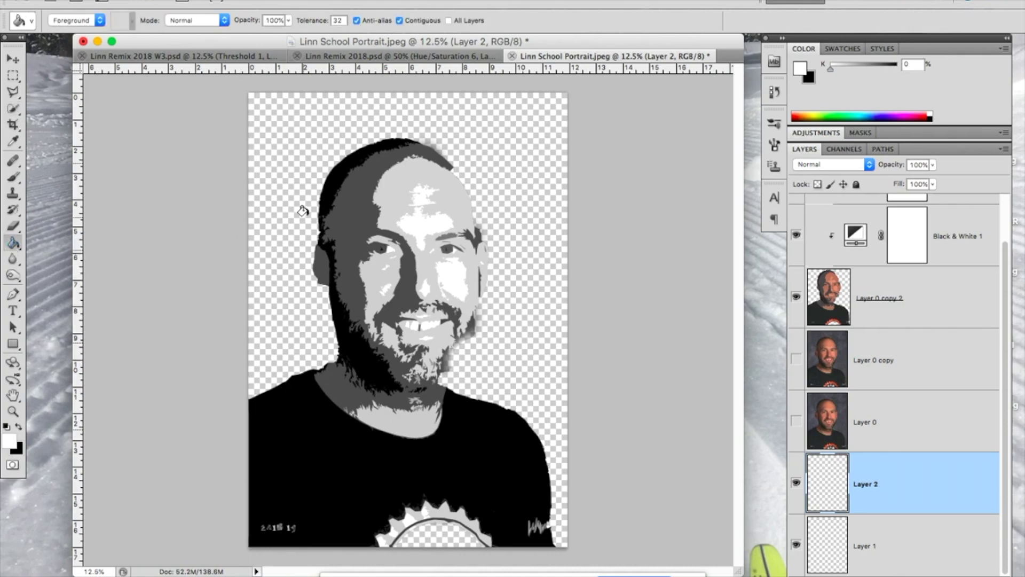
{"action": "key", "text": "x"}
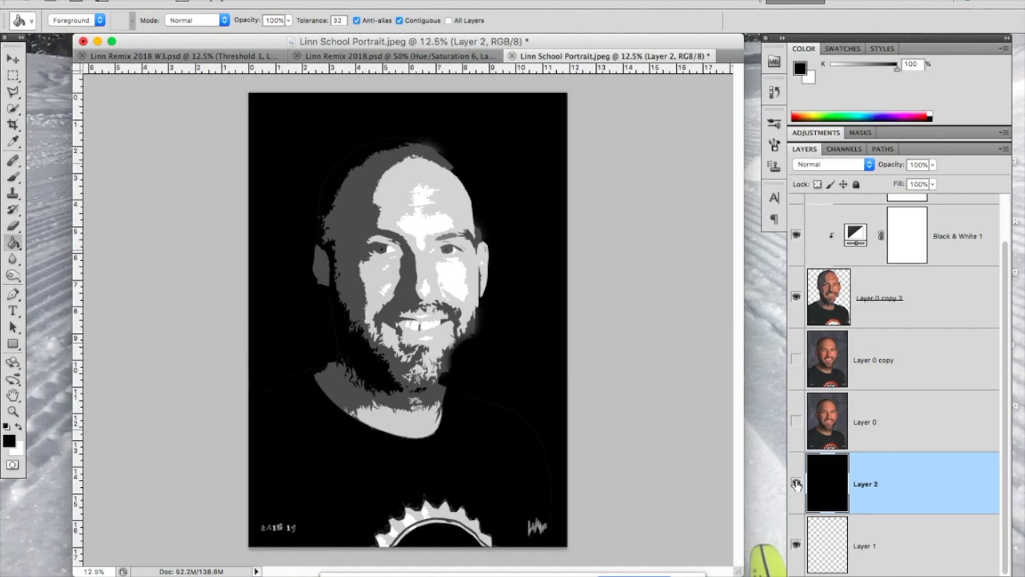
{"action": "left_click", "coordinate": [796, 484]}
{"action": "left_click", "coordinate": [813, 550]}
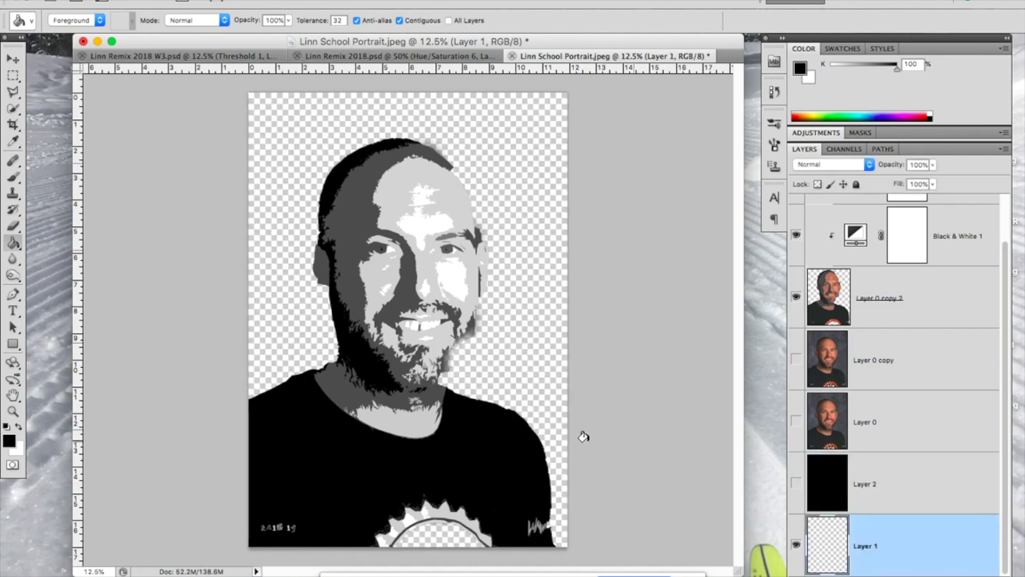
{"action": "key", "text": "x"}
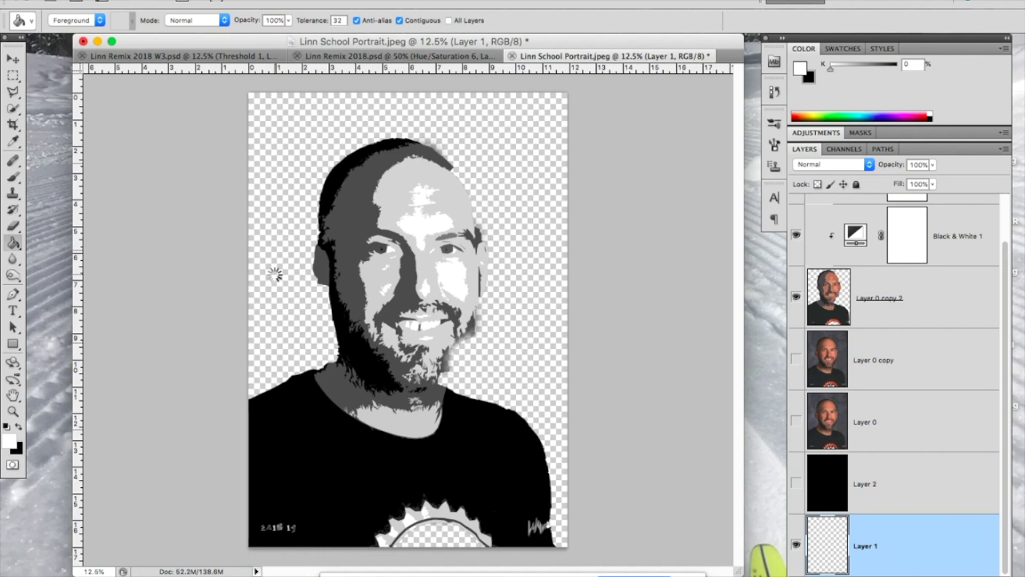
{"action": "left_click", "coordinate": [796, 488]}
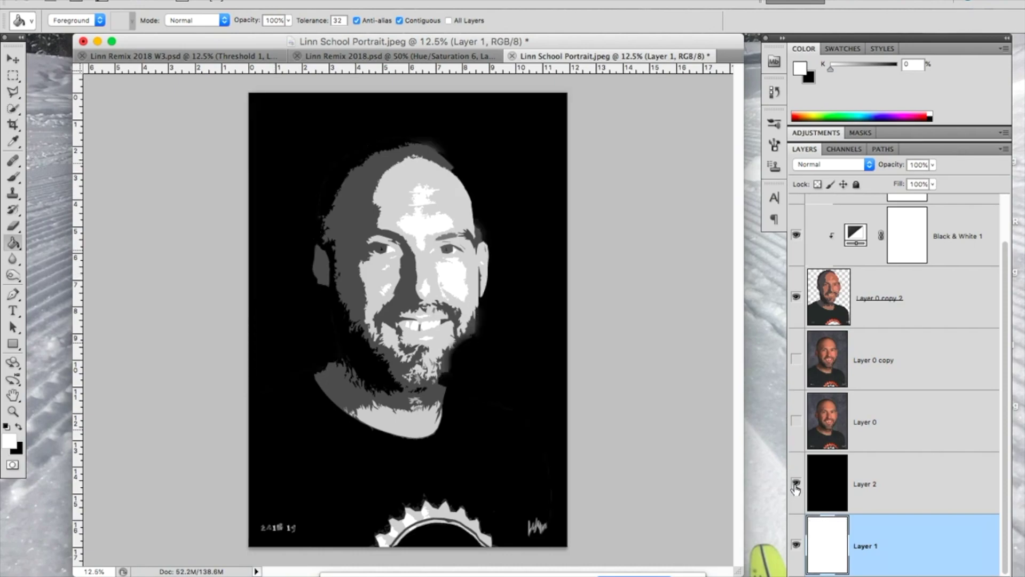
{"action": "key", "text": "v"}
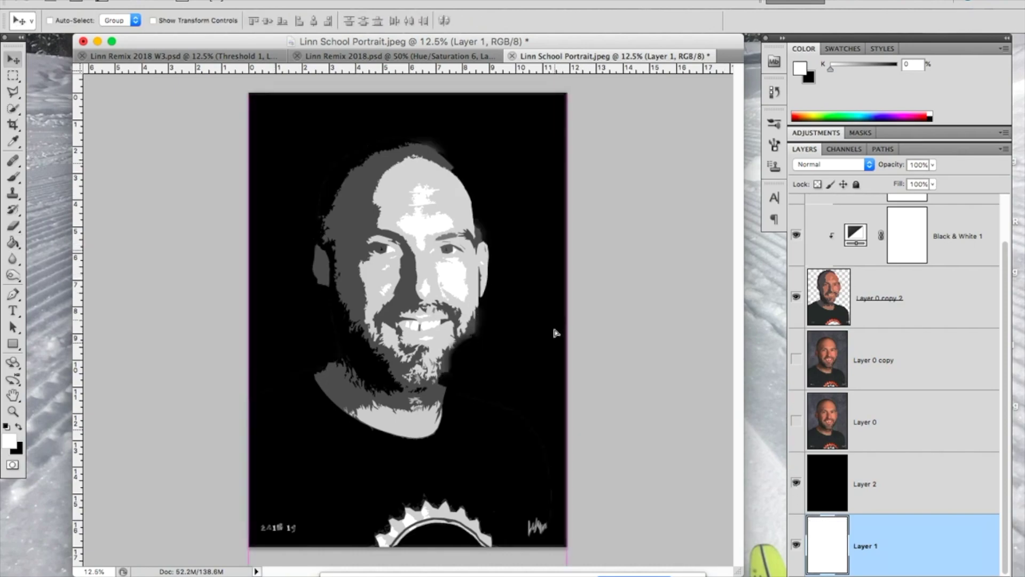
Step: Reposition the black Layer 2 fill lower and the white Layer 1 fill up behind the head
{"action": "left_click", "coordinate": [886, 473]}
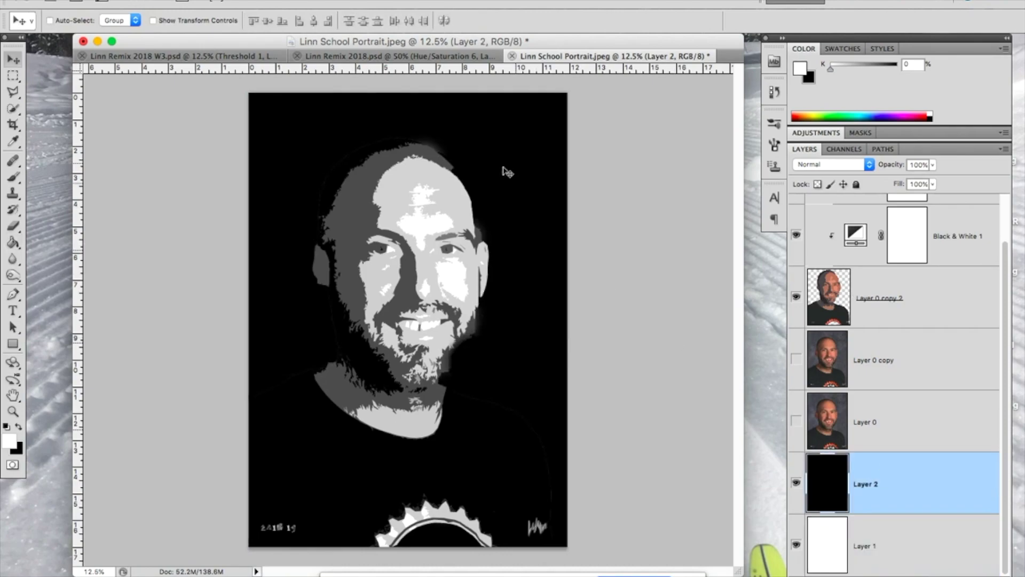
{"action": "left_click_drag", "start_coordinate": [497, 154], "coordinate": [536, 226]}
{"action": "left_click", "coordinate": [818, 550]}
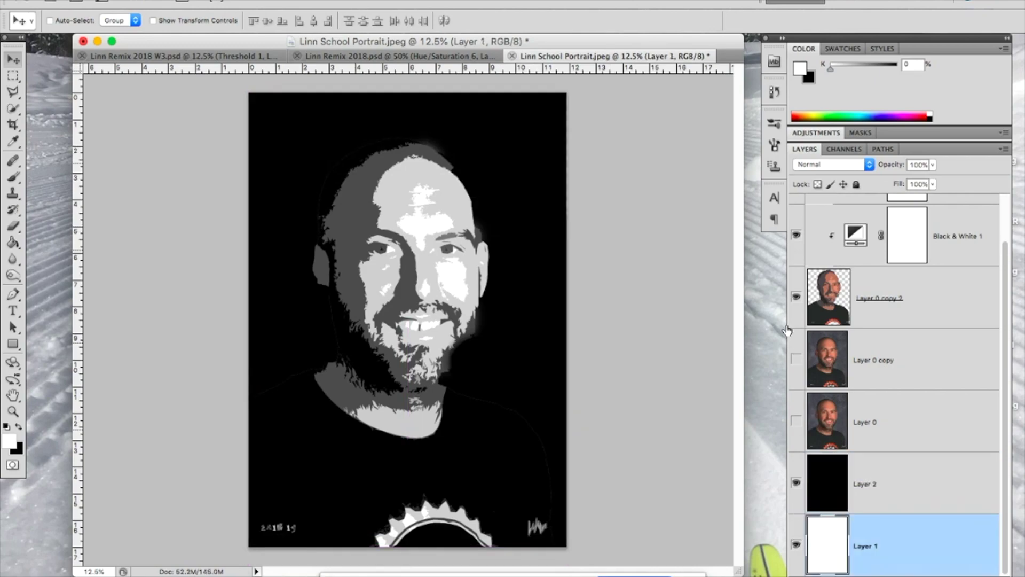
{"action": "left_click", "coordinate": [796, 484]}
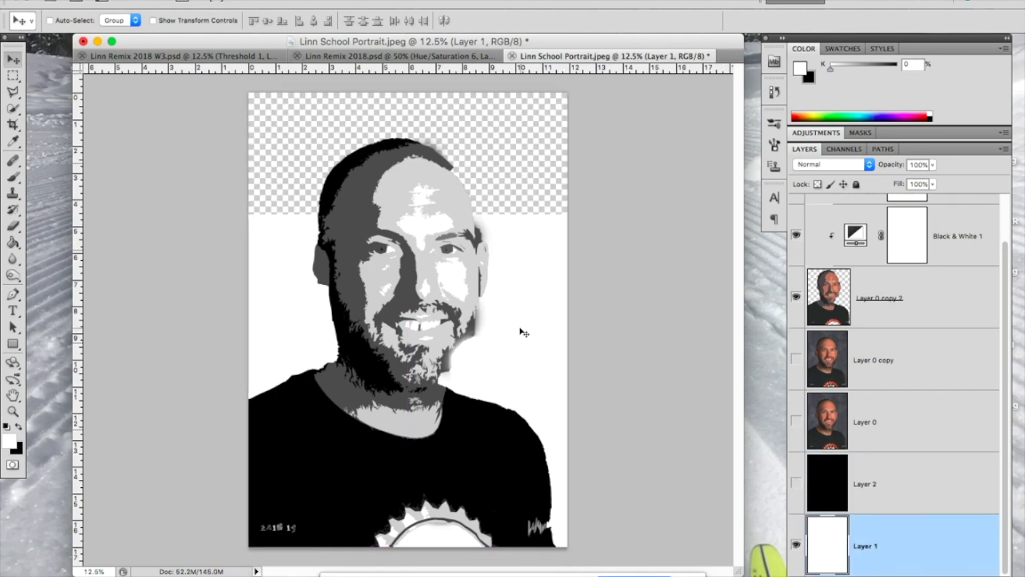
{"action": "left_click_drag", "start_coordinate": [524, 331], "coordinate": [530, 210]}
{"action": "left_click", "coordinate": [798, 490]}
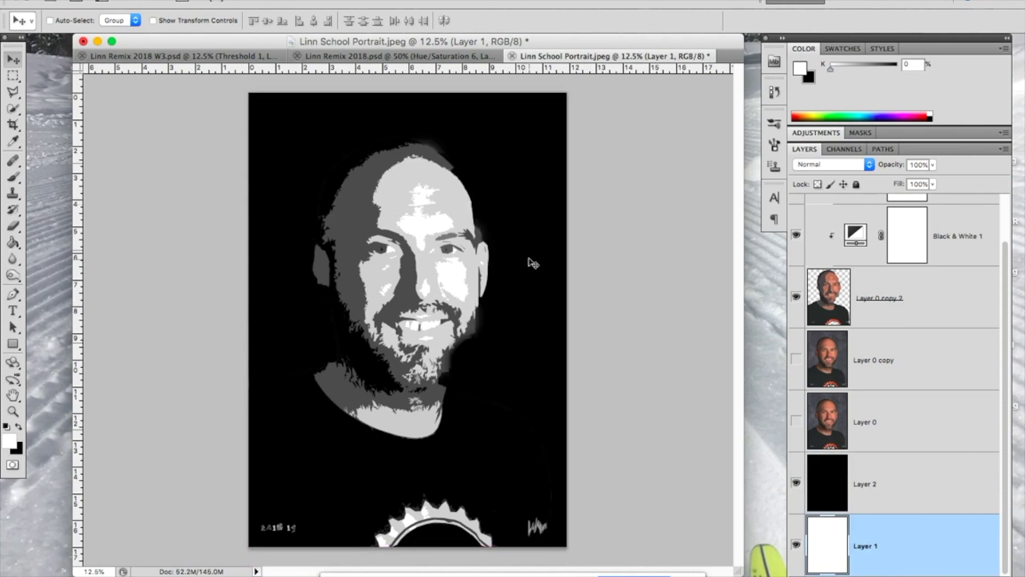
{"action": "left_click", "coordinate": [851, 477]}
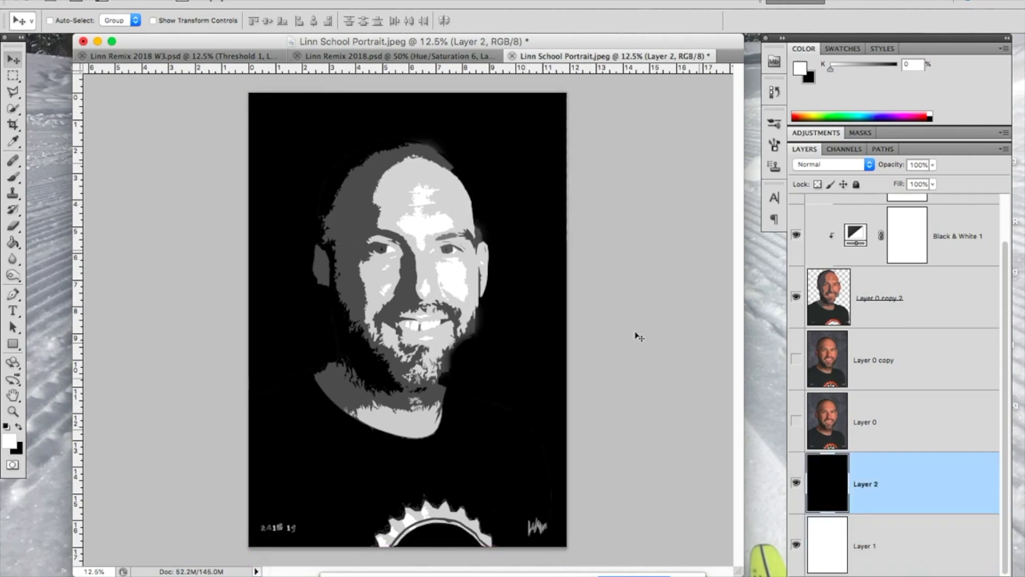
{"action": "key", "text": "alt+bracketleft"}
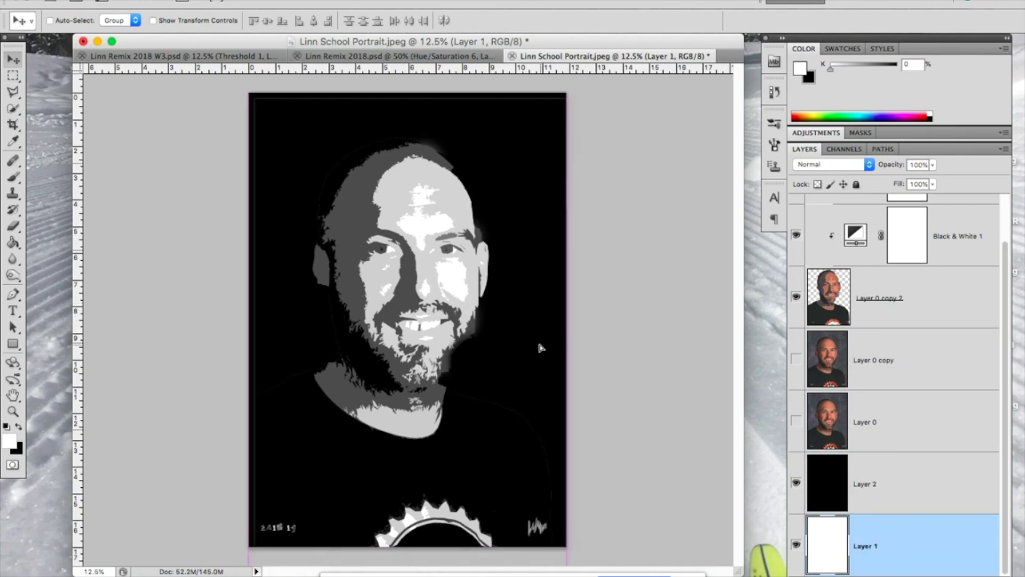
{"action": "left_click", "coordinate": [834, 506]}
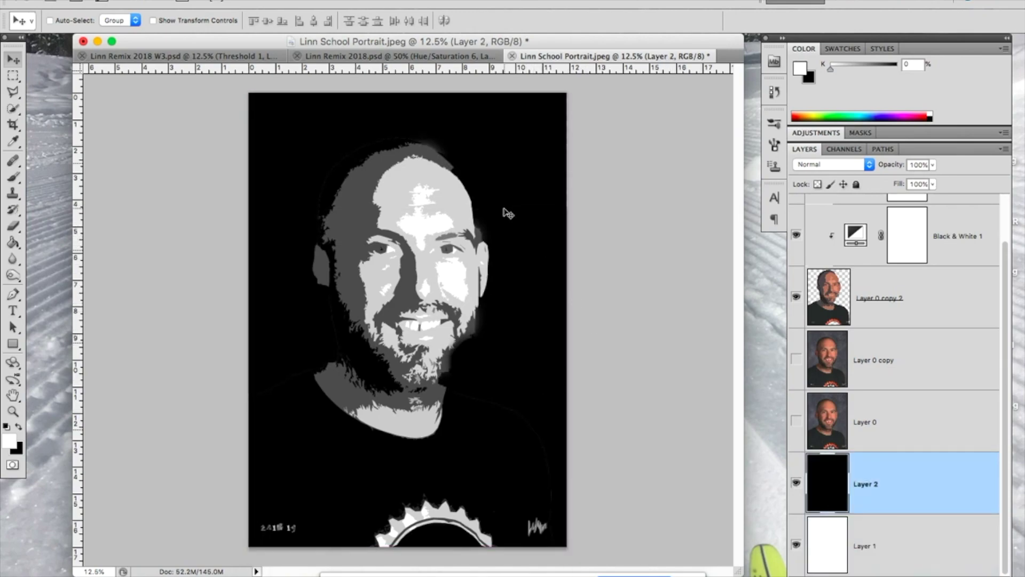
{"action": "left_click_drag", "start_coordinate": [499, 213], "coordinate": [508, 299]}
{"action": "left_click", "coordinate": [855, 520]}
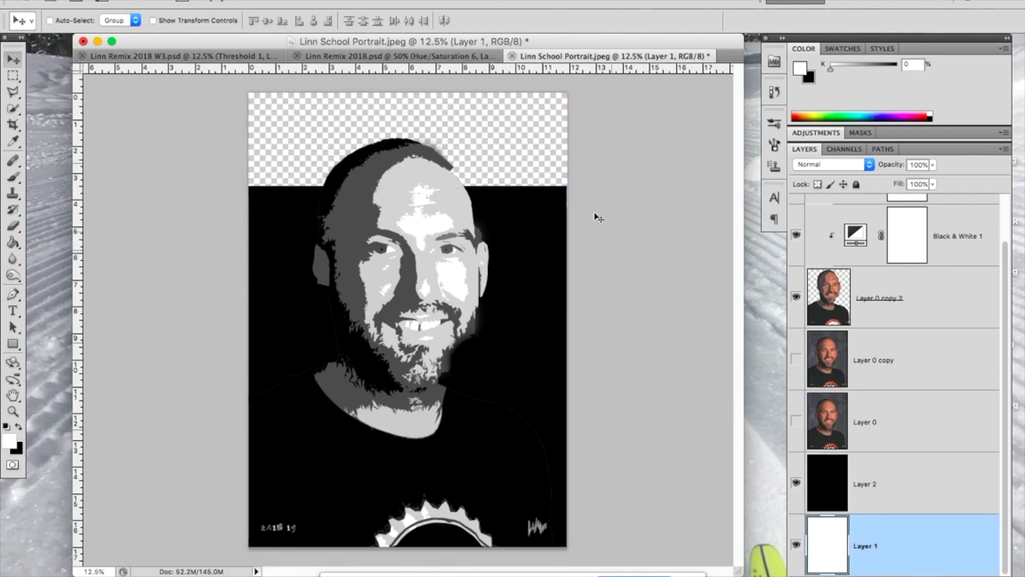
{"action": "left_click_drag", "start_coordinate": [526, 188], "coordinate": [528, 109]}
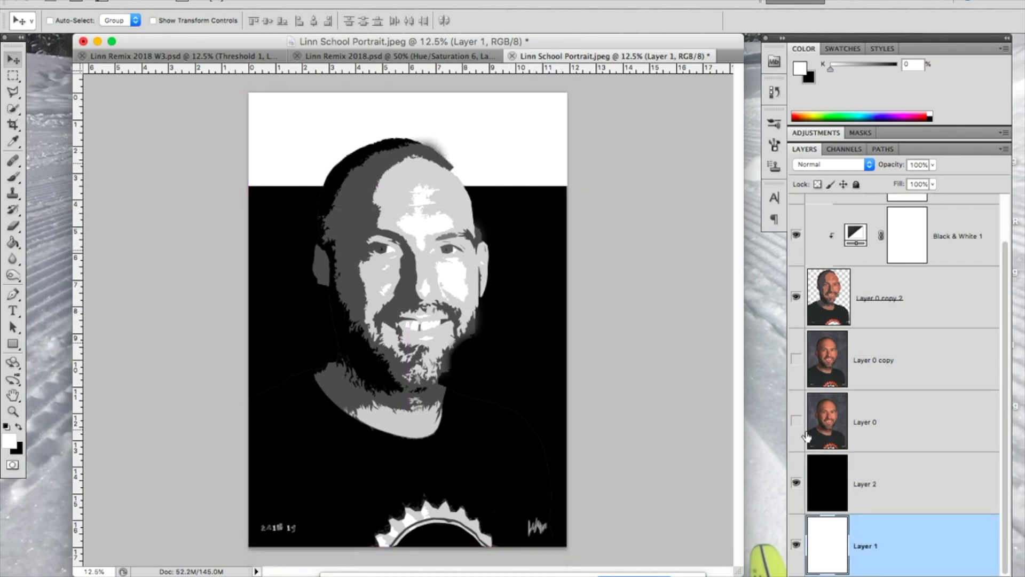
{"action": "left_click", "coordinate": [831, 483]}
{"action": "mouse_move", "coordinate": [538, 303]}
{"action": "left_mouse_down"}
{"action": "mouse_move", "coordinate": [587, 374]}
{"action": "mouse_move", "coordinate": [694, 467]}
{"action": "mouse_move", "coordinate": [580, 313]}
{"action": "mouse_move", "coordinate": [538, 303]}
{"action": "left_mouse_up"}
Step: Free Transform the black Layer 2 shape to about -109.5°, commit it, and hide Layer 2
{"action": "key", "text": "ctrl+t"}
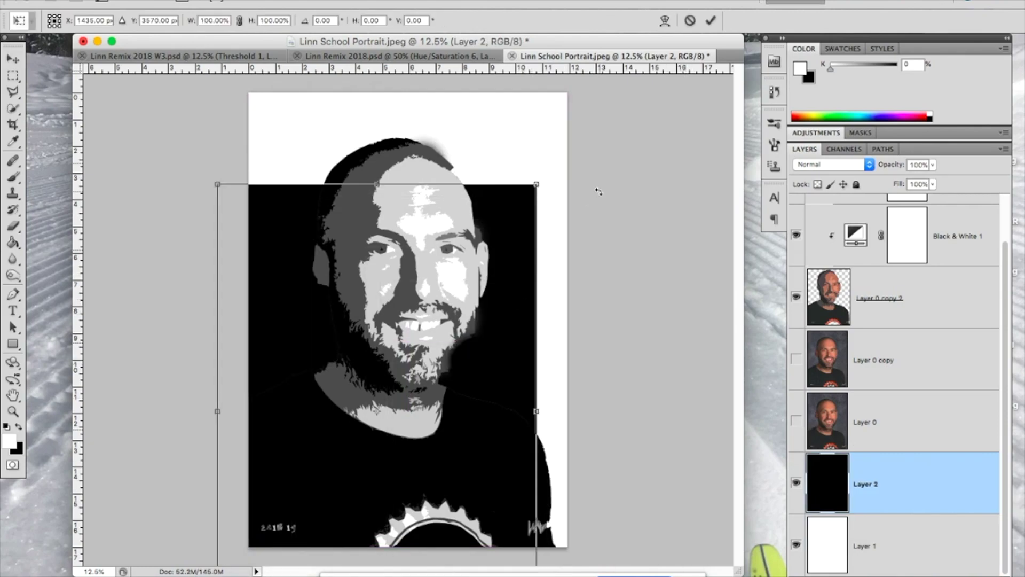
{"action": "left_click_drag", "start_coordinate": [600, 190], "coordinate": [464, 110]}
{"action": "left_click_drag", "start_coordinate": [522, 392], "coordinate": [390, 40]}
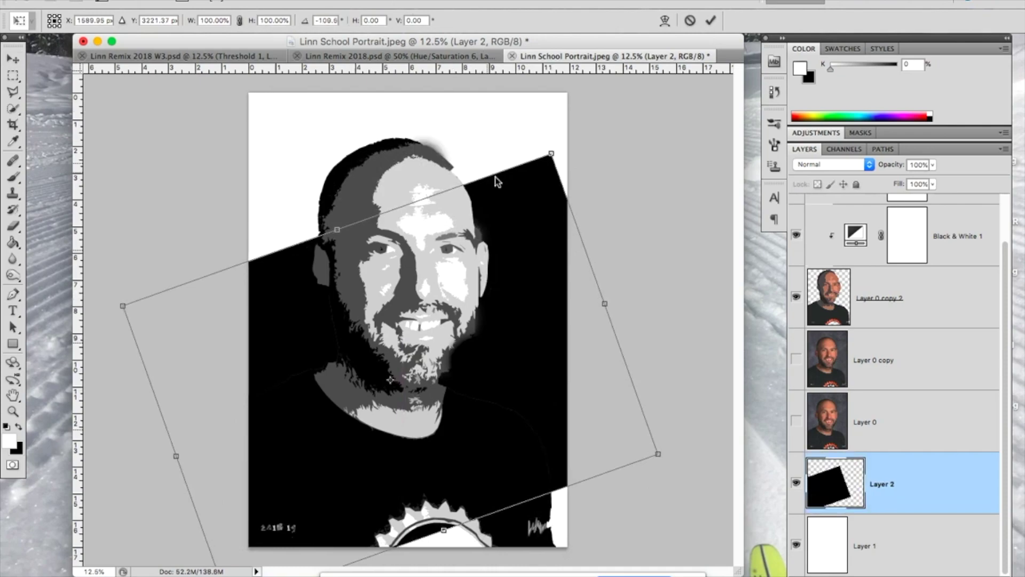
{"action": "left_click_drag", "start_coordinate": [522, 206], "coordinate": [588, 272]}
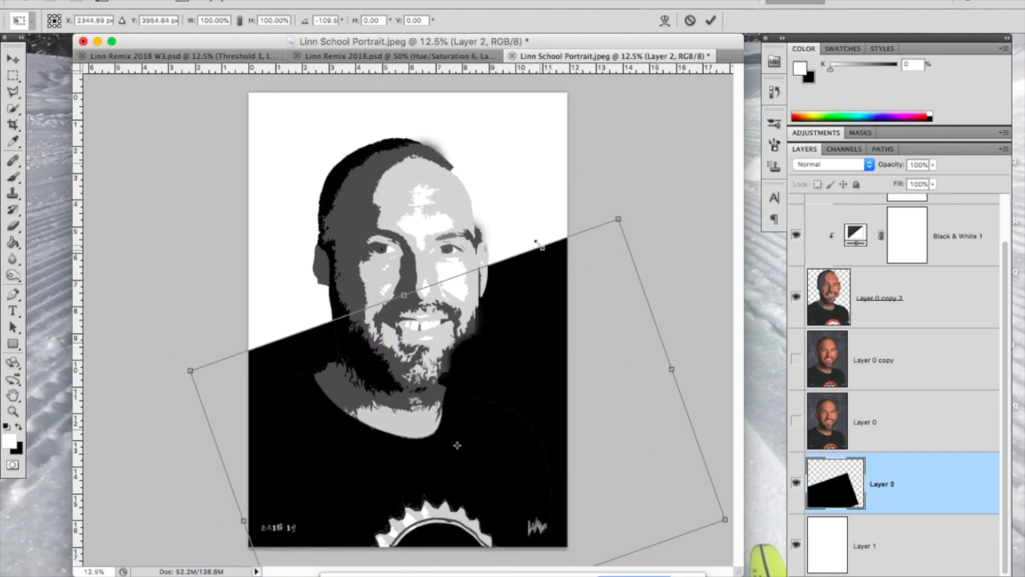
{"action": "key", "text": "Return"}
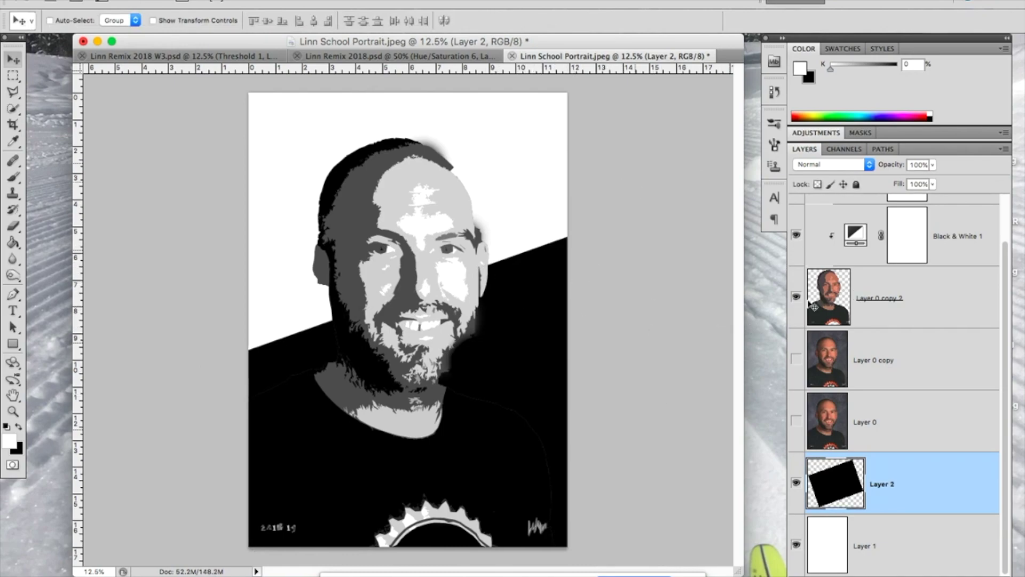
{"action": "left_click", "coordinate": [795, 484]}
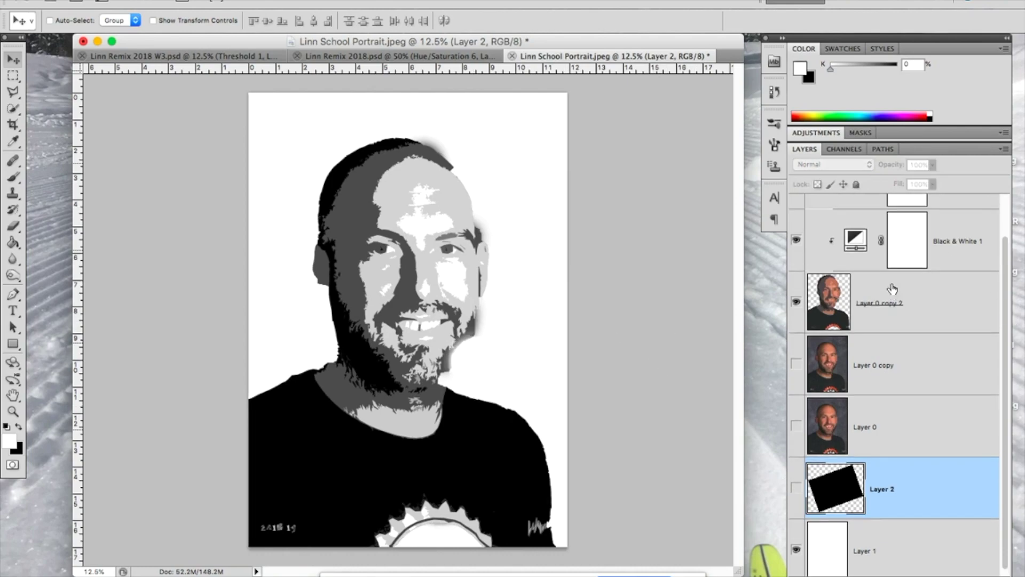
{"action": "scroll", "coordinate": [892, 288], "scroll_direction": "up", "scroll_amount": 2}
Step: Start a Quick Selection over the head and hair on Layer 0 copy 2
{"action": "left_click", "coordinate": [840, 335]}
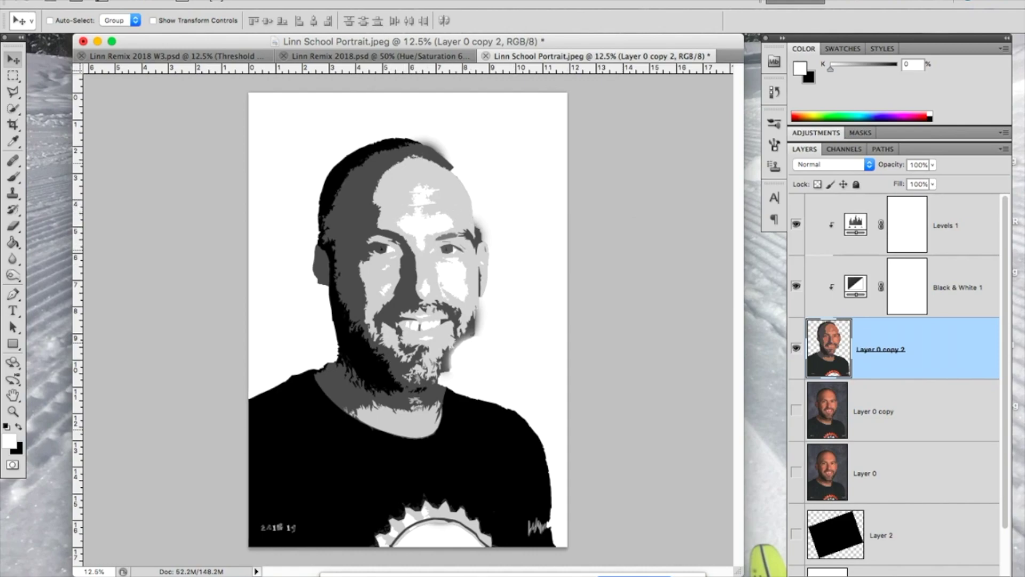
{"action": "left_click_drag", "start_coordinate": [194, 41], "coordinate": [177, 49]}
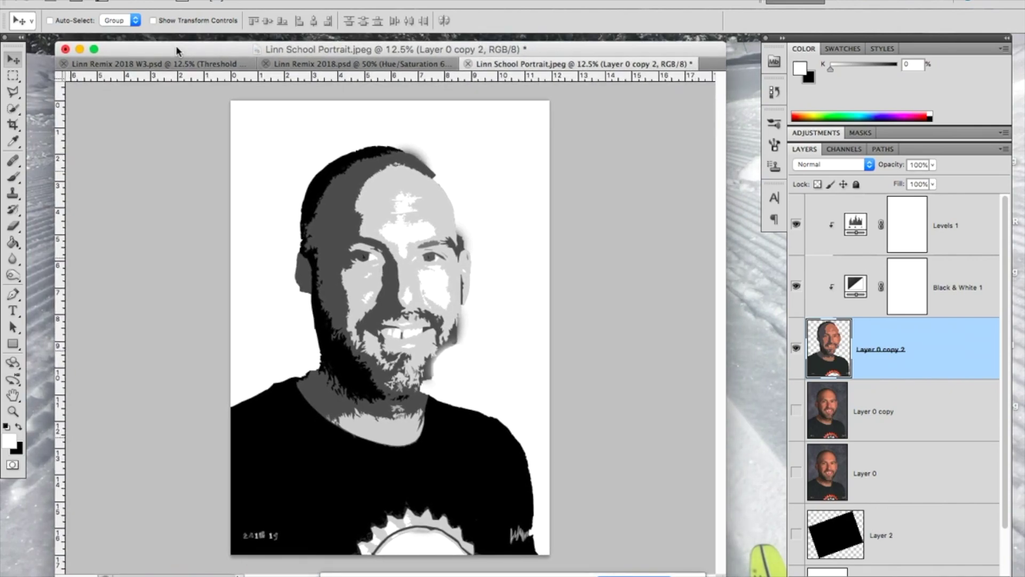
{"action": "left_click", "coordinate": [13, 108]}
{"action": "left_click", "coordinate": [332, 288]}
{"action": "left_click_drag", "start_coordinate": [332, 289], "coordinate": [331, 235]}
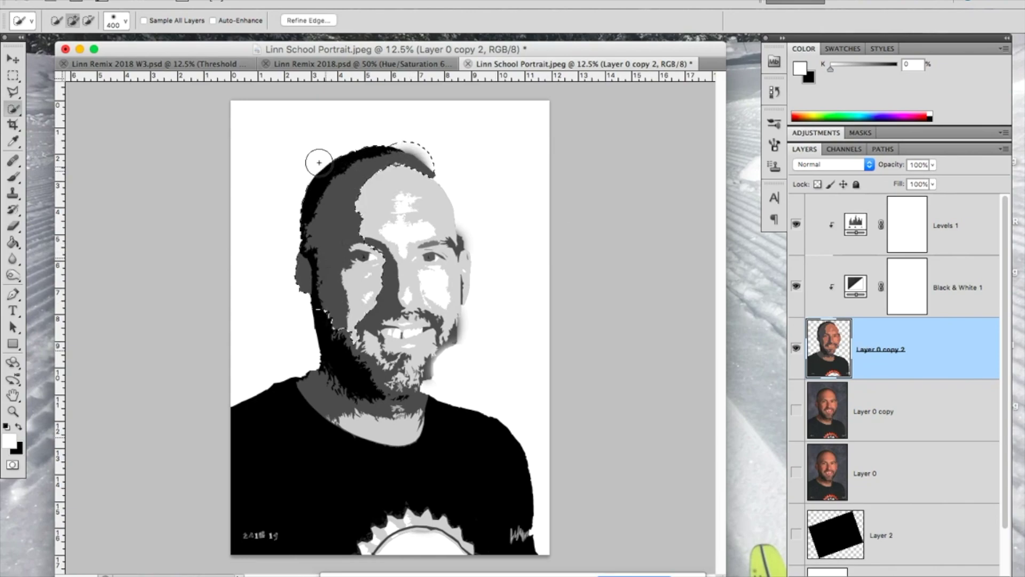
Step: Set the selection brush to 98% hardness and size 80, and extend it along the dark hair band
{"action": "key", "text": "alt"}
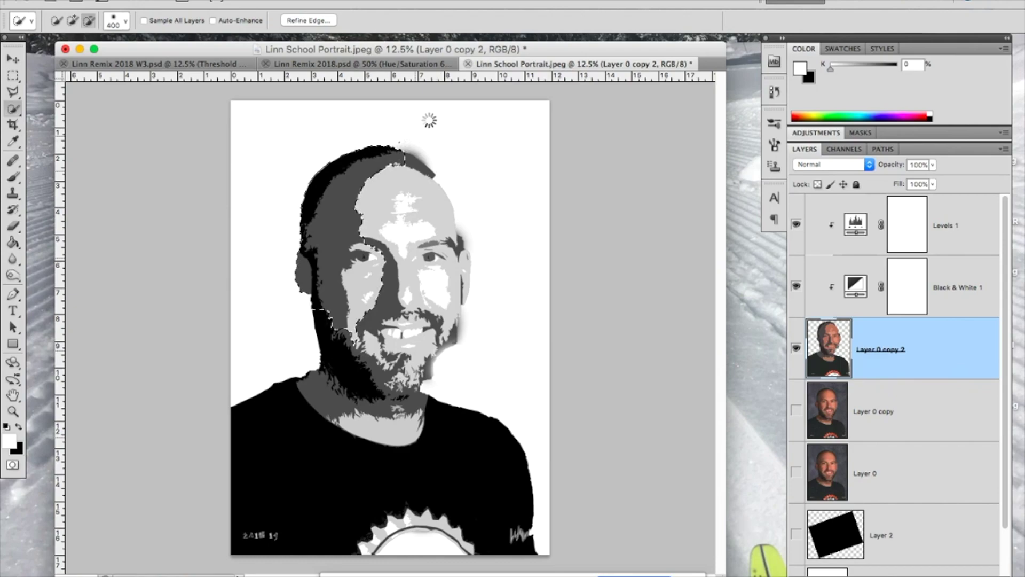
{"action": "left_click", "coordinate": [123, 22]}
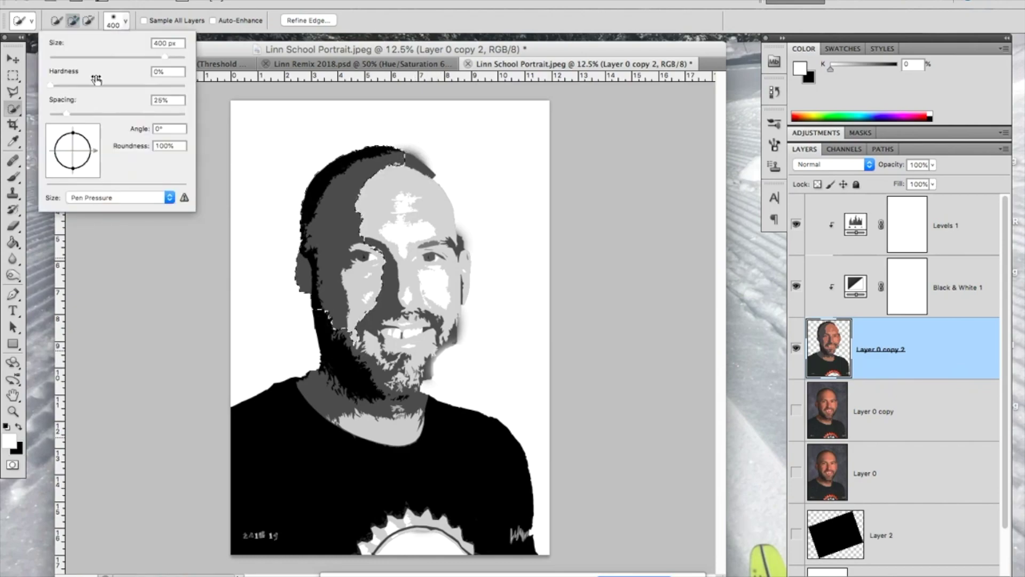
{"action": "mouse_move", "coordinate": [96, 79]}
{"action": "left_mouse_down"}
{"action": "mouse_move", "coordinate": [200, 90]}
{"action": "mouse_move", "coordinate": [181, 85]}
{"action": "left_mouse_up"}
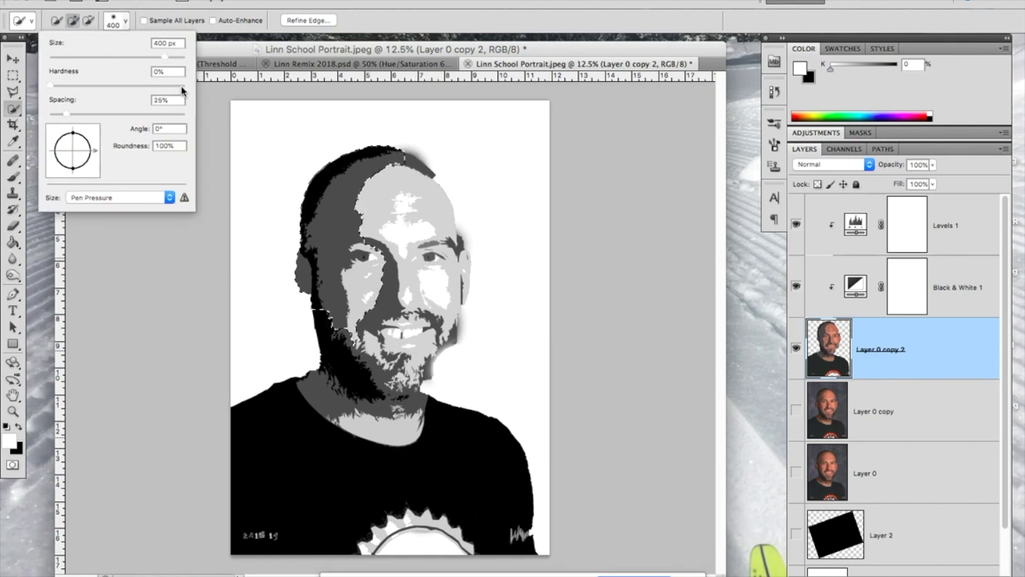
{"action": "left_click", "coordinate": [230, 47]}
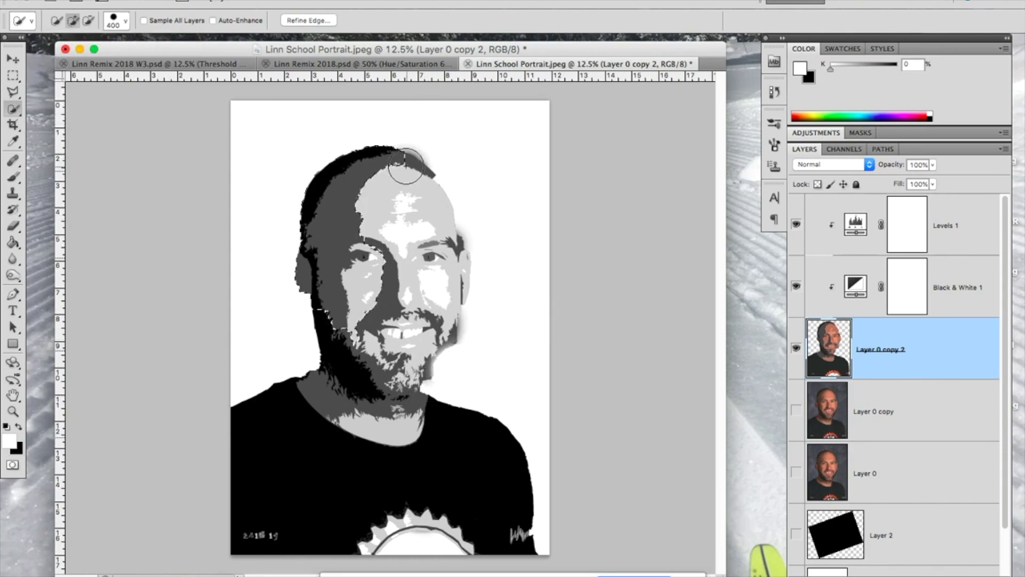
{"action": "key", "text": "bracketleft"}
{"action": "key", "text": "bracketleft"}
{"action": "key", "text": "bracketleft"}
{"action": "key", "text": "bracketleft"}
{"action": "key", "text": "bracketleft"}
{"action": "key", "text": "bracketleft"}
{"action": "scroll", "coordinate": [406, 166], "scroll_direction": "up", "scroll_amount": 2}
{"action": "key", "text": "bracketleft"}
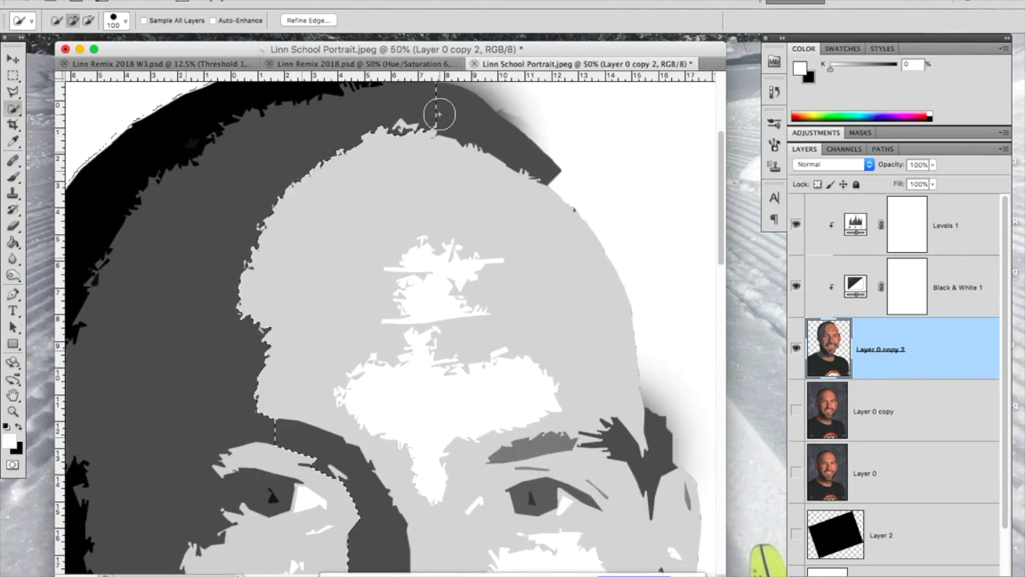
{"action": "key", "text": "bracketleft"}
{"action": "left_click_drag", "start_coordinate": [456, 115], "coordinate": [514, 148]}
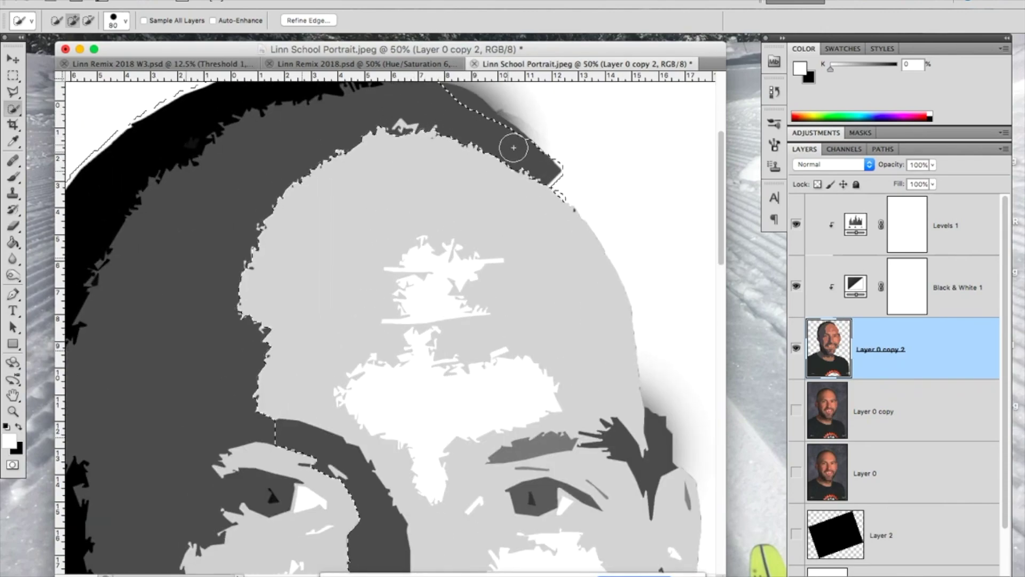
Step: Subtract the light cheek and the ear at jaw level from the hair selection
{"action": "scroll", "coordinate": [293, 255], "scroll_direction": "down", "scroll_amount": 3}
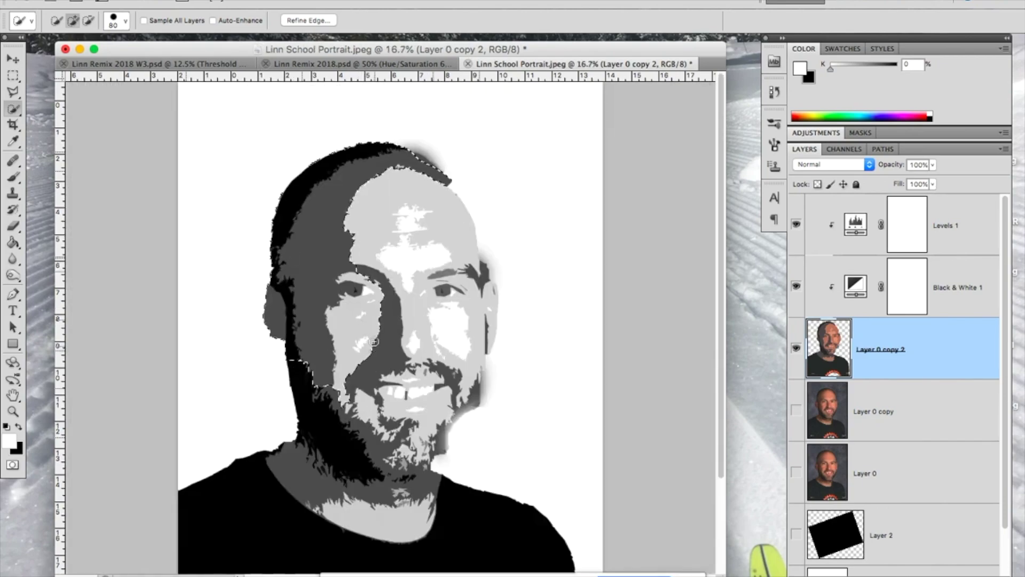
{"action": "mouse_move", "coordinate": [373, 341]}
{"action": "left_mouse_down"}
{"action": "mouse_move", "coordinate": [354, 283]}
{"action": "mouse_move", "coordinate": [330, 312]}
{"action": "mouse_move", "coordinate": [335, 346]}
{"action": "left_mouse_up"}
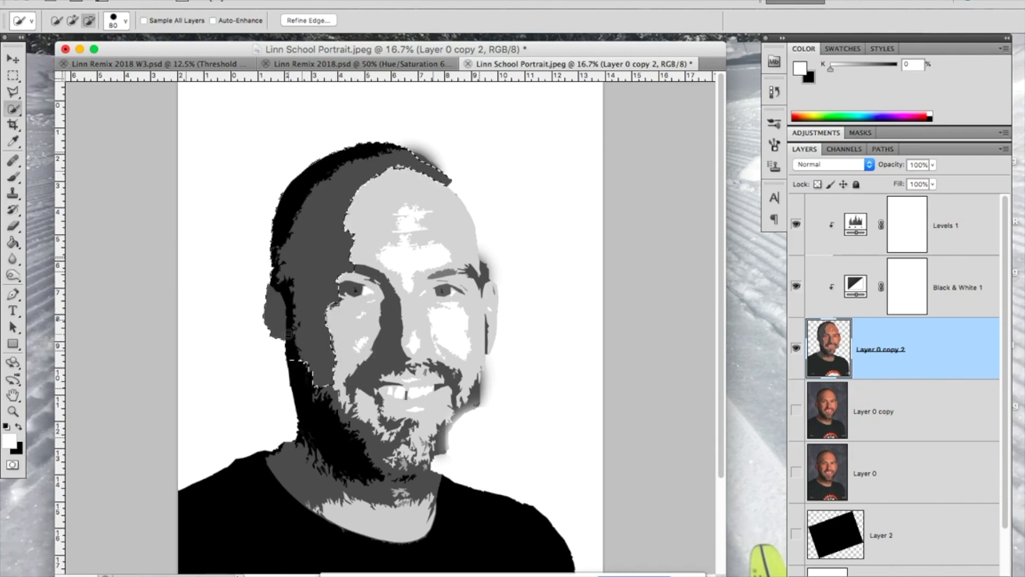
{"action": "mouse_move", "coordinate": [277, 283]}
{"action": "left_mouse_down"}
{"action": "mouse_move", "coordinate": [325, 345]}
{"action": "mouse_move", "coordinate": [330, 321]}
{"action": "mouse_move", "coordinate": [304, 360]}
{"action": "mouse_move", "coordinate": [290, 328]}
{"action": "left_mouse_up"}
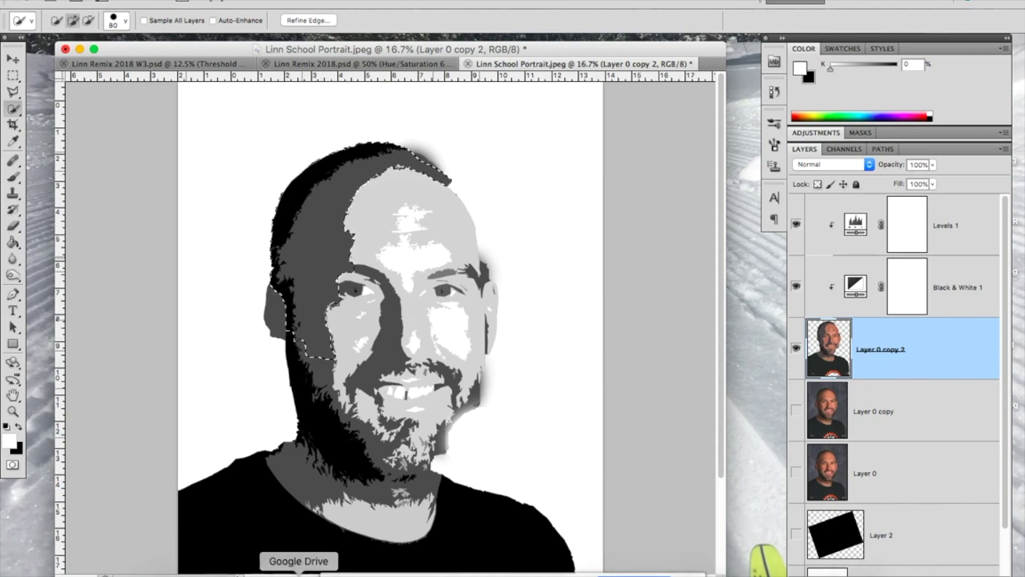
{"action": "left_click", "coordinate": [183, 570]}
Step: Search Google Images for 'sunset' filtered to Large size, then minimize Chrome
{"action": "left_click", "coordinate": [472, 62]}
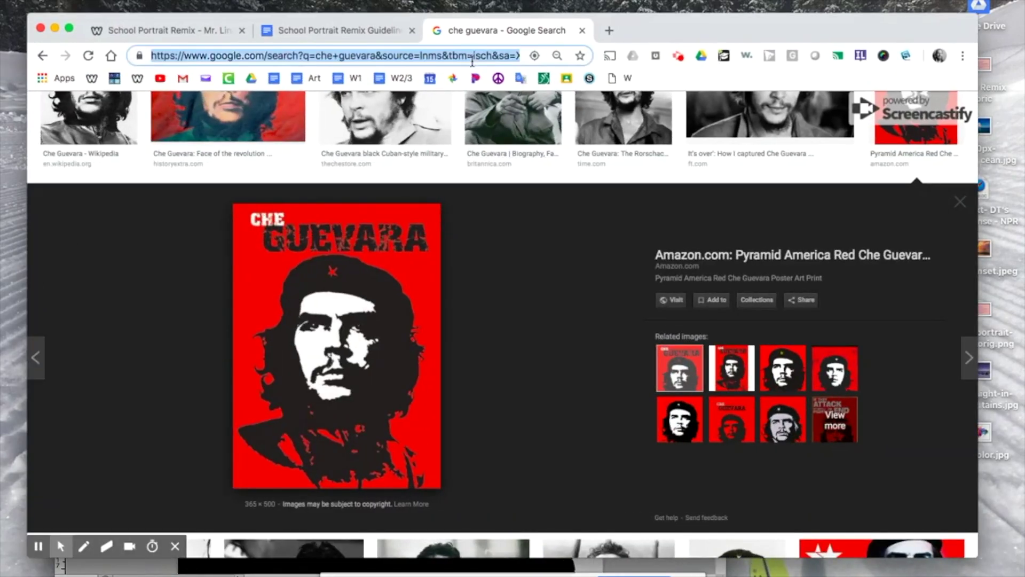
{"action": "type", "text": "sunset"}
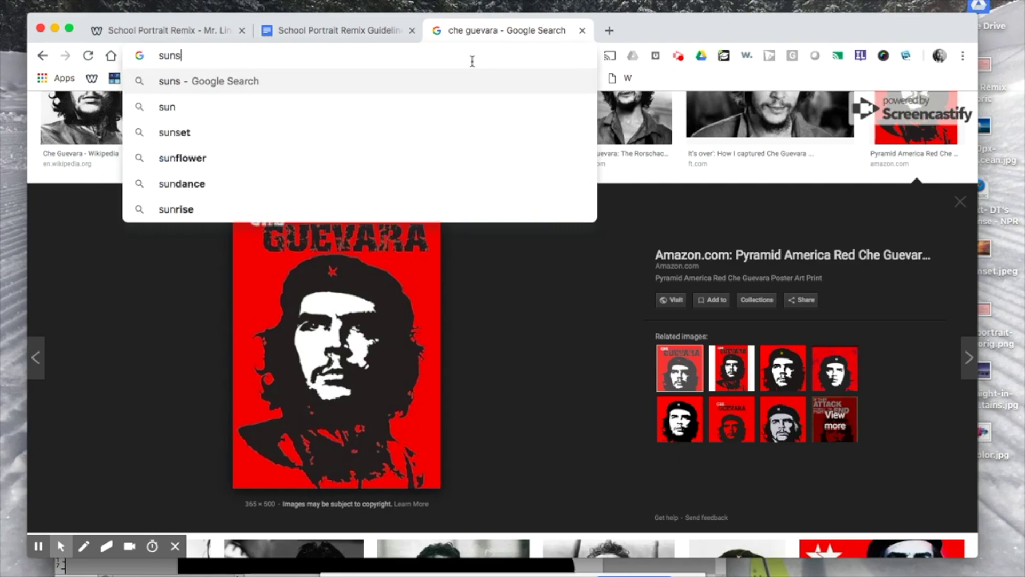
{"action": "key", "text": "Return"}
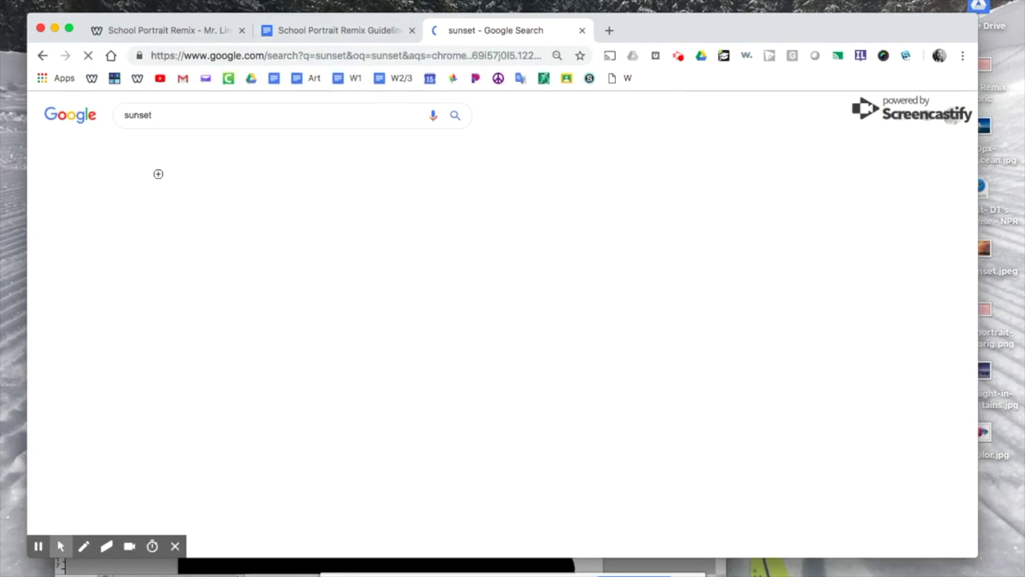
{"action": "left_click", "coordinate": [169, 150]}
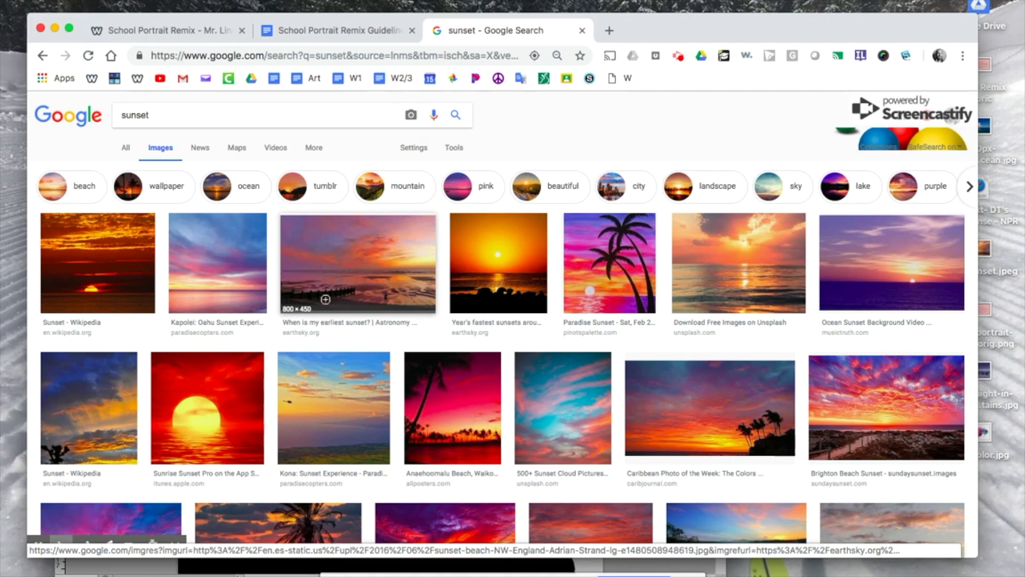
{"action": "left_click", "coordinate": [461, 150]}
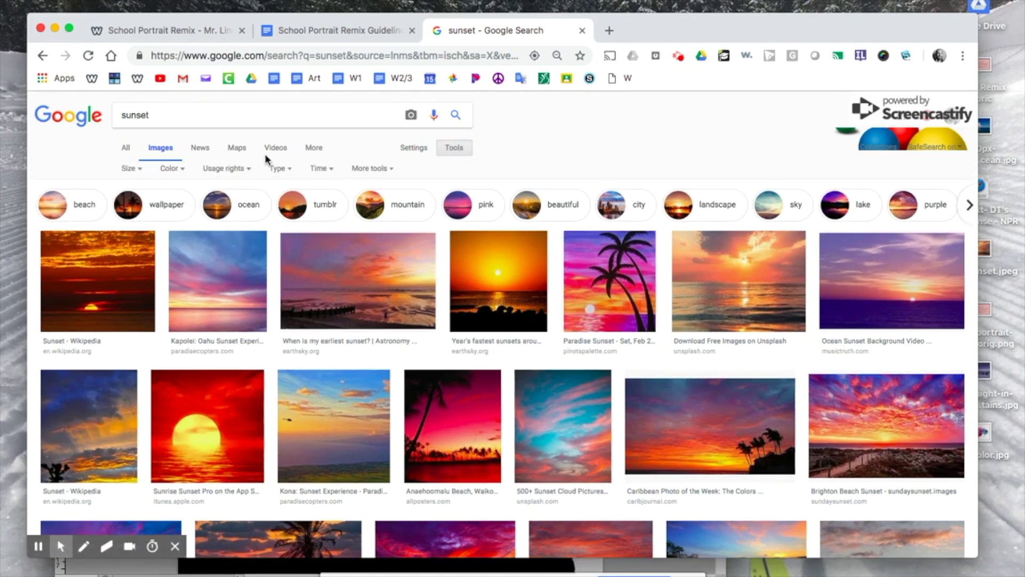
{"action": "left_click", "coordinate": [128, 168]}
{"action": "left_click", "coordinate": [135, 202]}
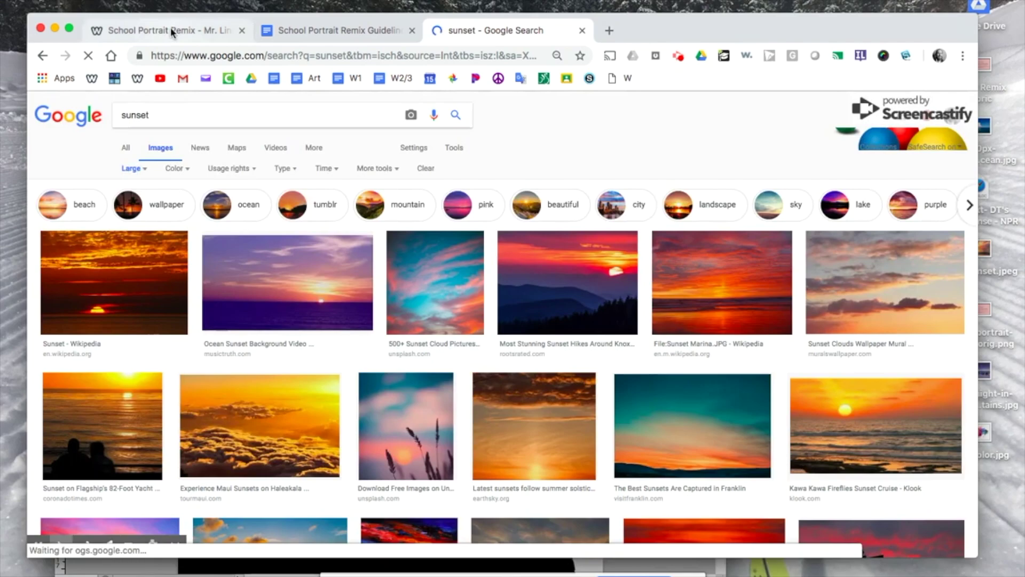
{"action": "left_click", "coordinate": [55, 28]}
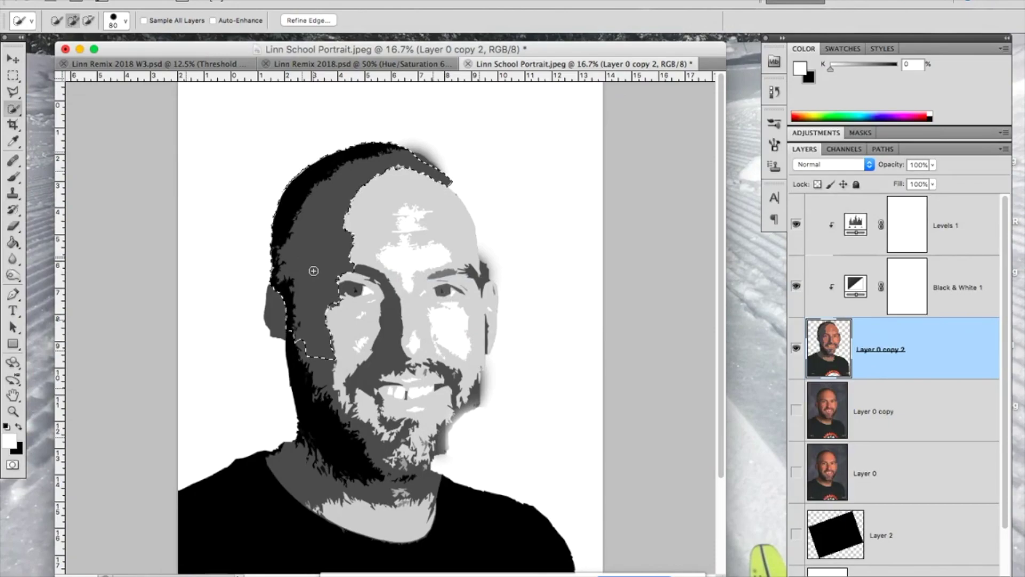
{"action": "left_click", "coordinate": [141, 1]}
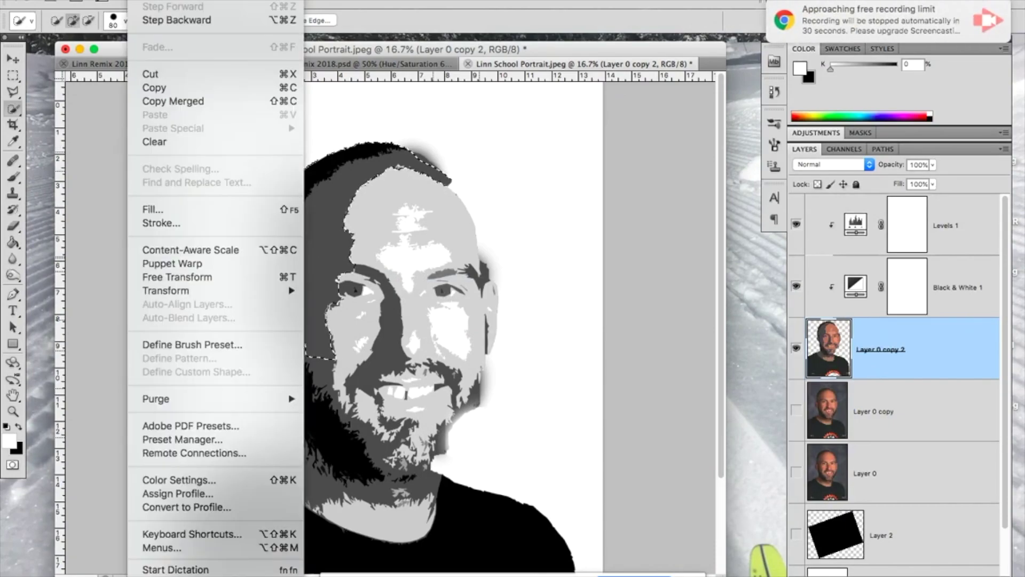
Step: Copy the selected hair with Edit > Copy and paste it onto new Layer 3
{"action": "left_click", "coordinate": [149, 89]}
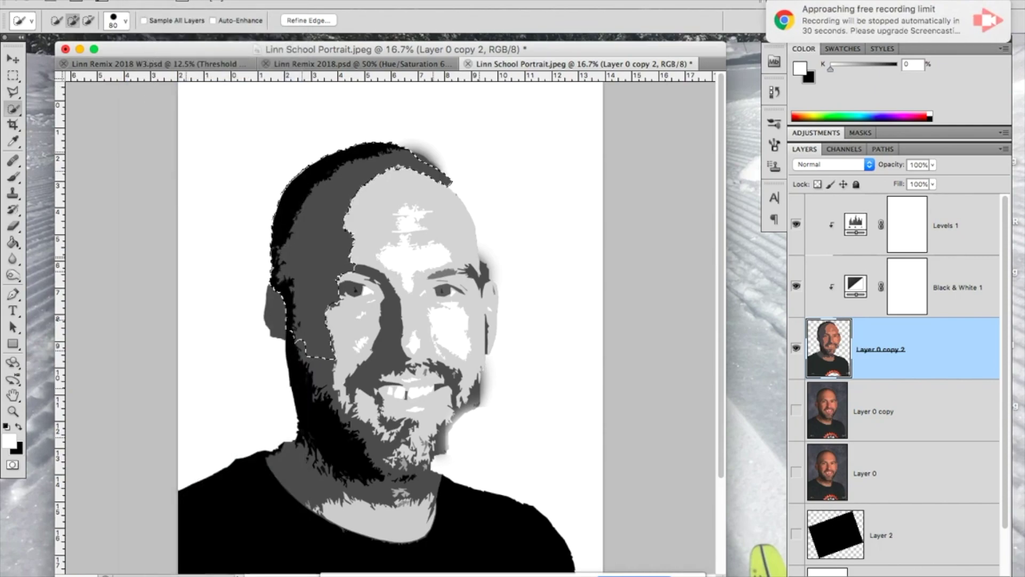
{"action": "left_click", "coordinate": [142, 1]}
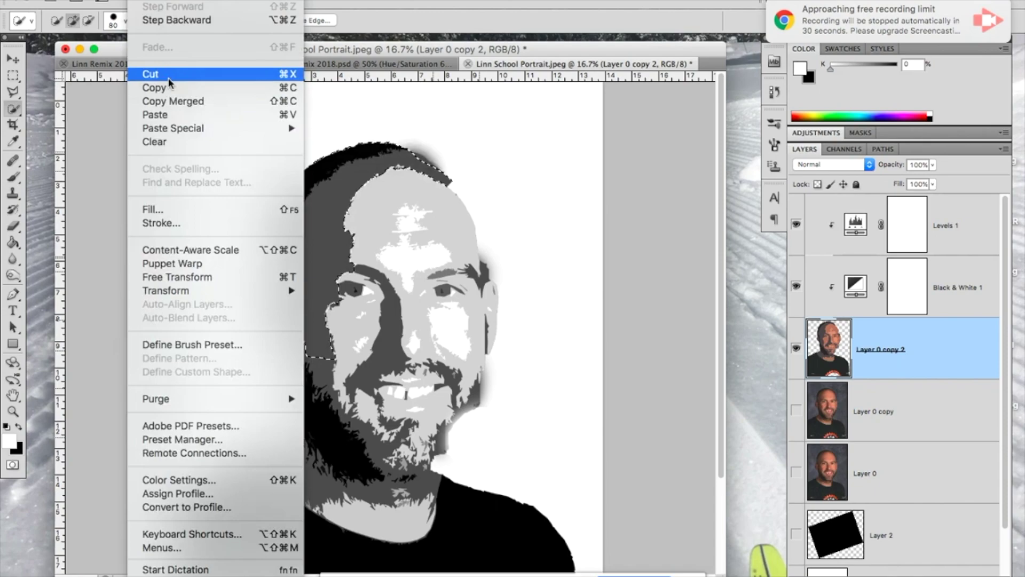
{"action": "left_click", "coordinate": [179, 115]}
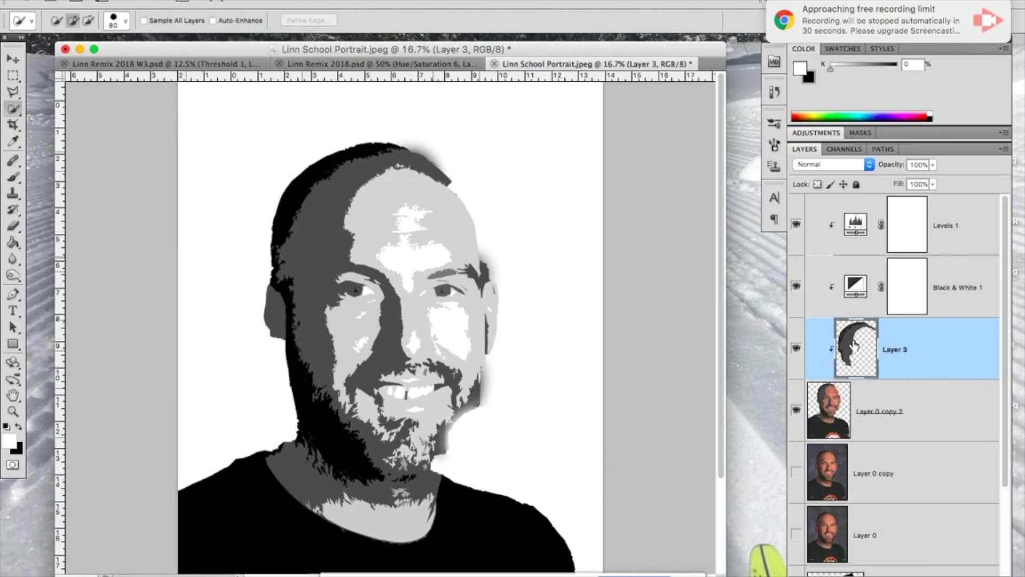
Step: Drag Layer 3 with the copied hair above Levels 1 to the top of the stack
{"action": "key", "text": "v"}
{"action": "right_click", "coordinate": [953, 356]}
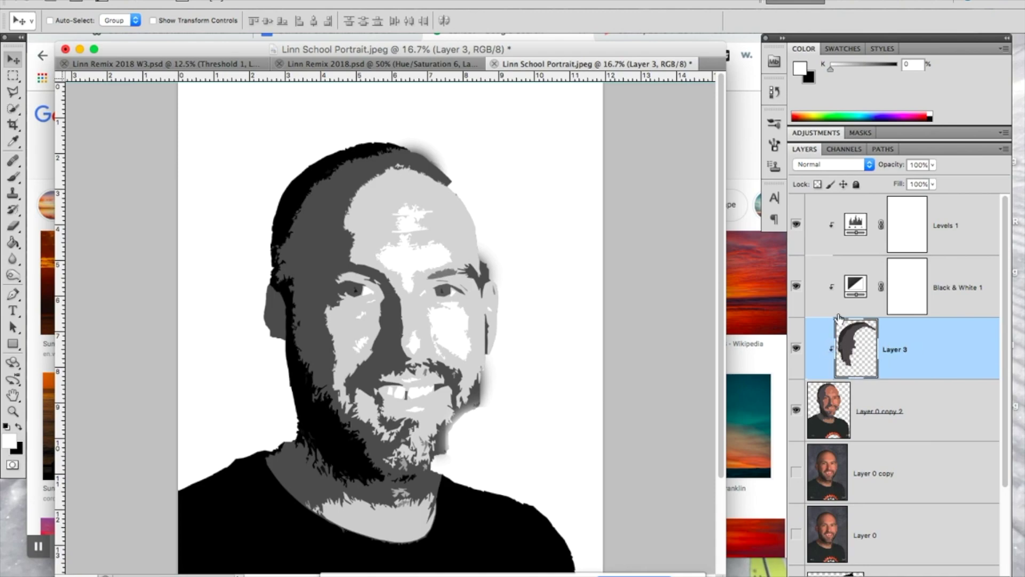
{"action": "right_click", "coordinate": [906, 342]}
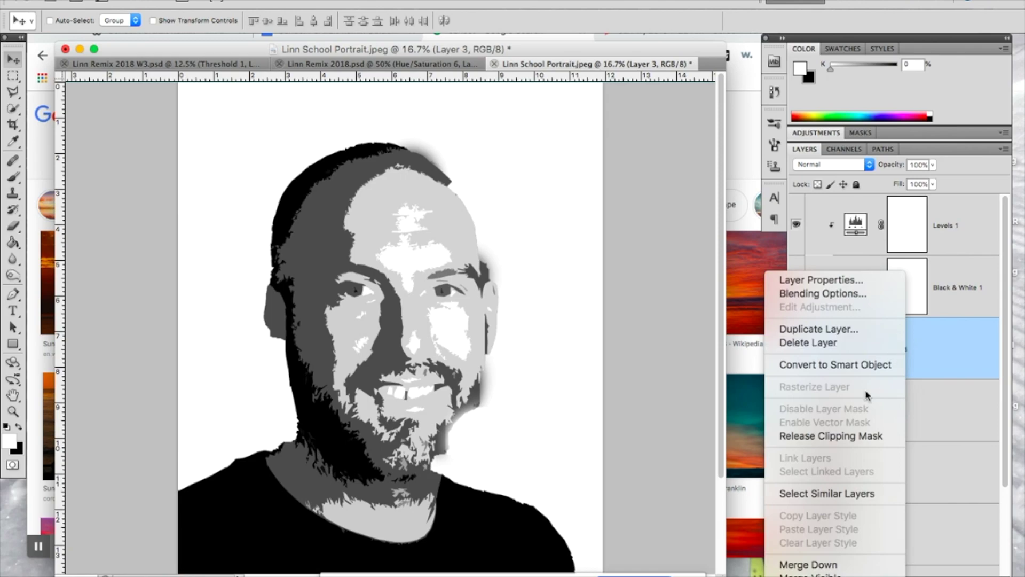
{"action": "left_click_drag", "start_coordinate": [913, 363], "coordinate": [904, 219]}
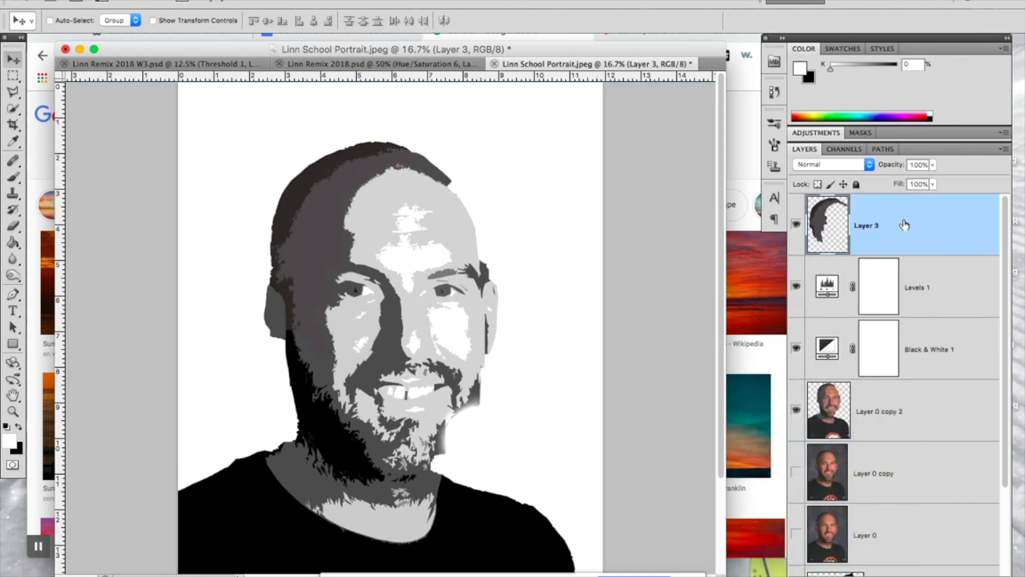
{"action": "left_click", "coordinate": [751, 241]}
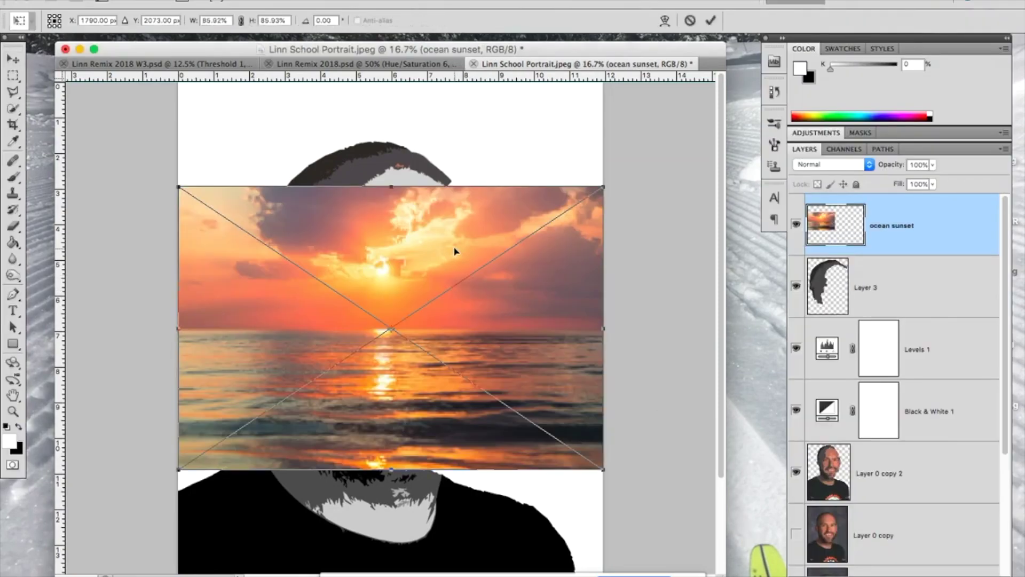
Step: Scale the placed ocean sunset to about 86.89% and position it over the head
{"action": "left_click_drag", "start_coordinate": [454, 251], "coordinate": [411, 230]}
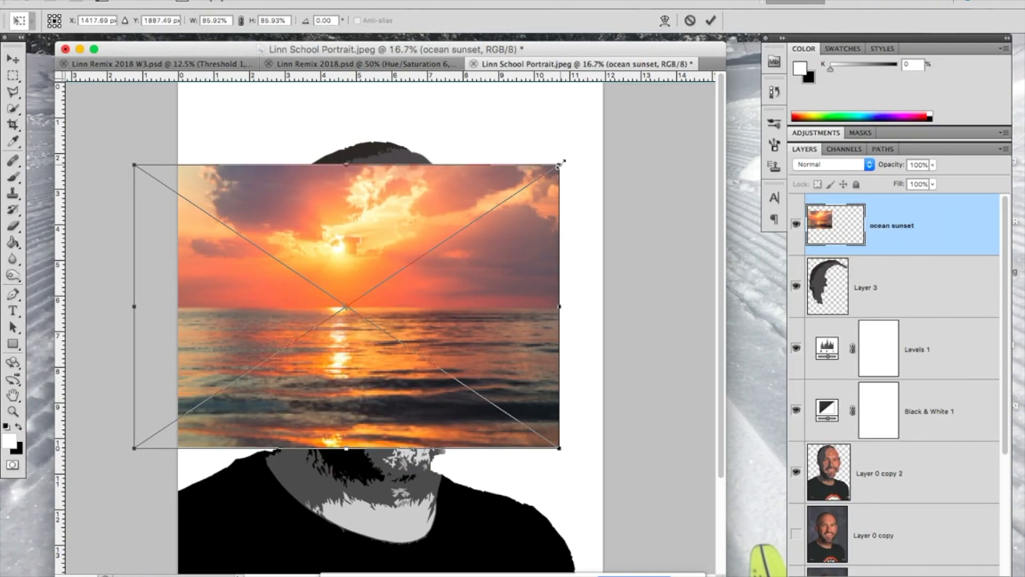
{"action": "mouse_move", "coordinate": [561, 162]}
{"action": "left_mouse_down"}
{"action": "mouse_move", "coordinate": [489, 222]}
{"action": "mouse_move", "coordinate": [603, 131]}
{"action": "mouse_move", "coordinate": [564, 160]}
{"action": "left_mouse_up"}
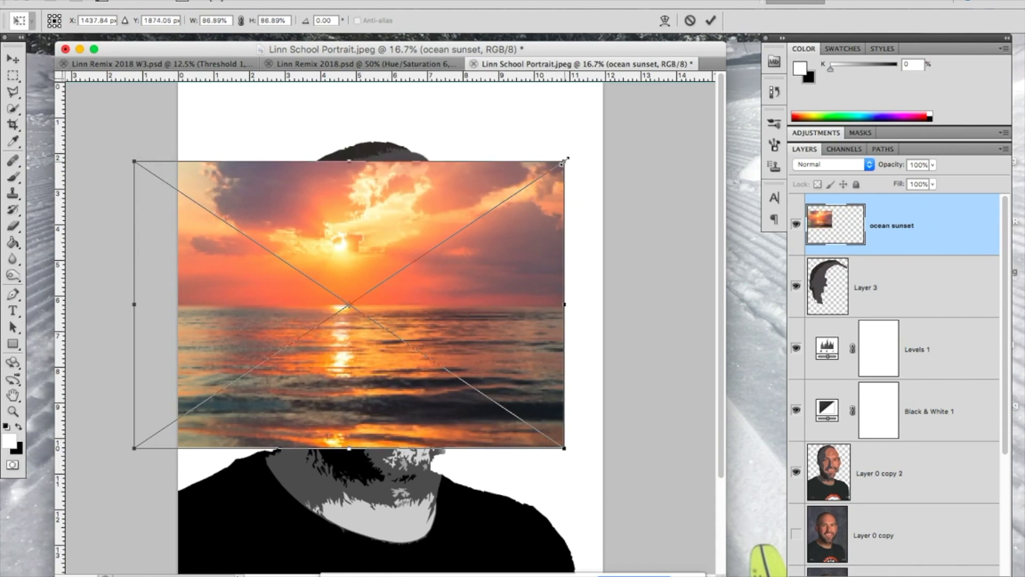
{"action": "left_click_drag", "start_coordinate": [564, 161], "coordinate": [596, 140]}
{"action": "key", "text": "Return"}
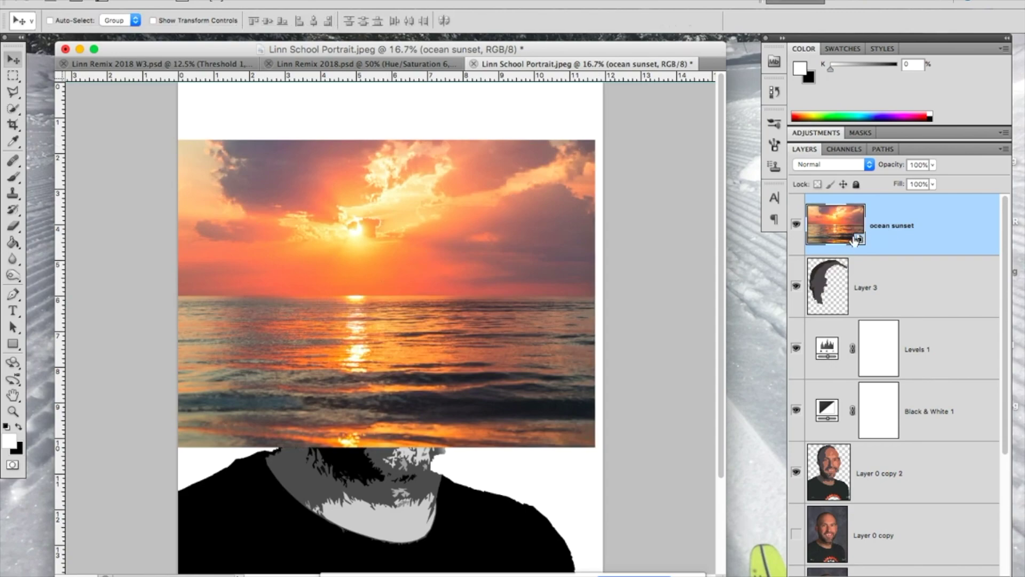
{"action": "left_click_drag", "start_coordinate": [525, 224], "coordinate": [525, 203]}
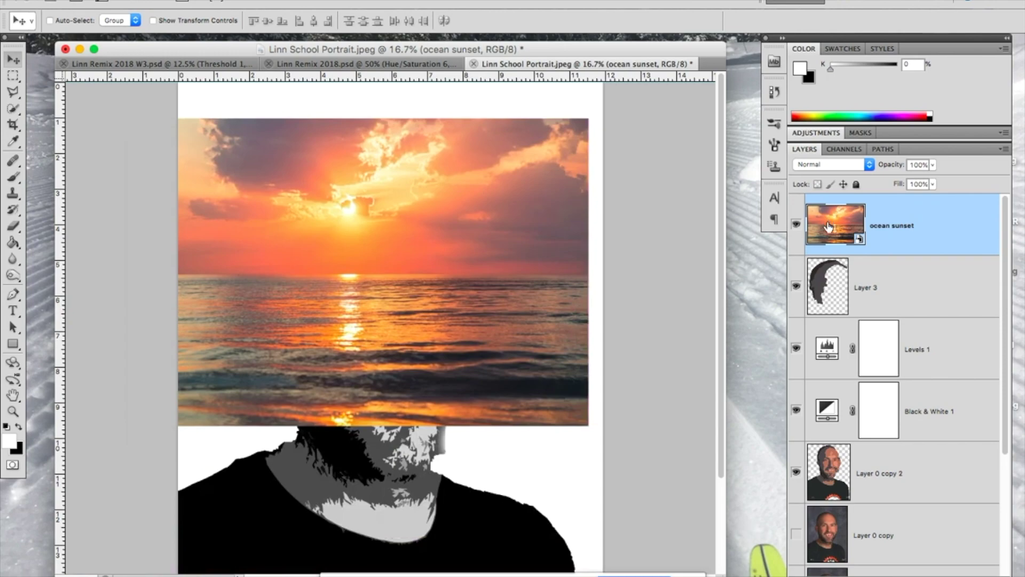
{"action": "left_click", "coordinate": [827, 287]}
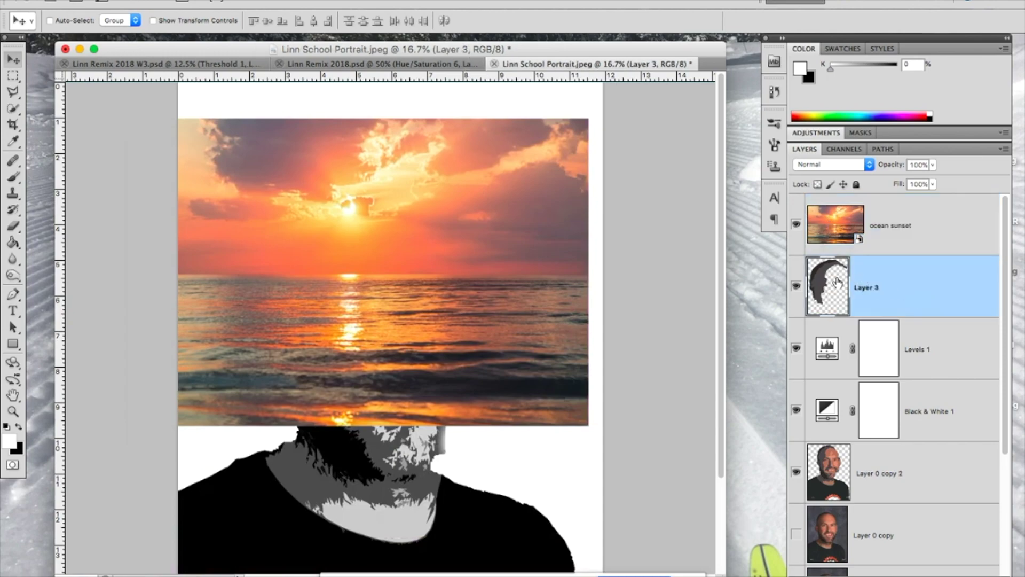
Step: Clip the ocean sunset layer to the hair shape on Layer 3 and drag it lower
{"action": "left_click", "coordinate": [839, 233]}
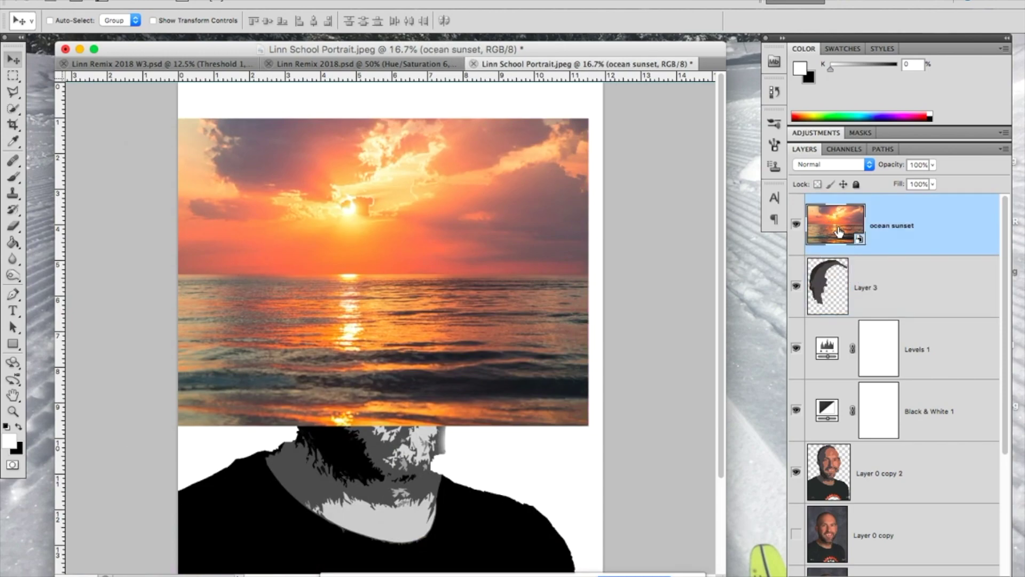
{"action": "right_click", "coordinate": [940, 217]}
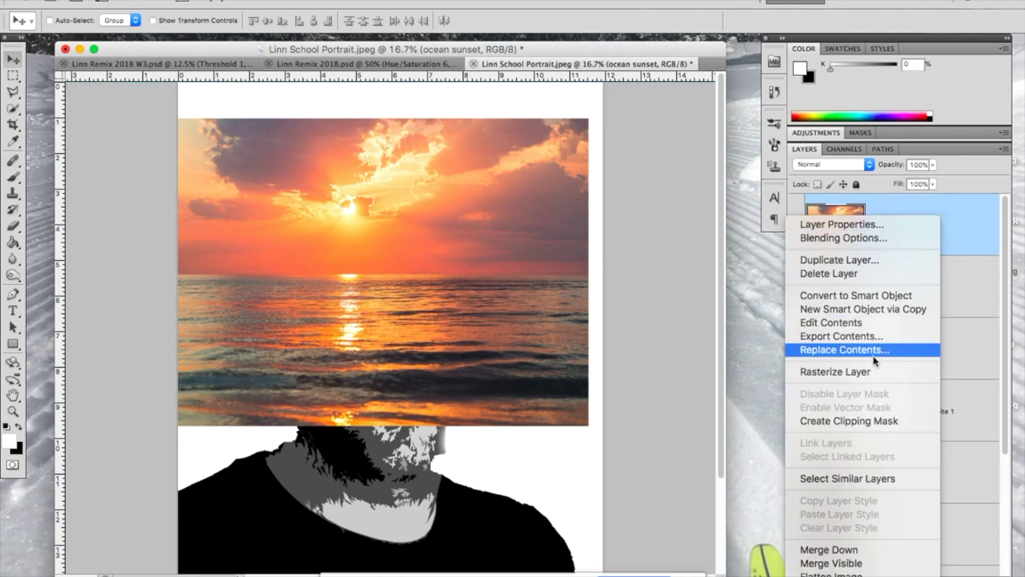
{"action": "left_click", "coordinate": [858, 421]}
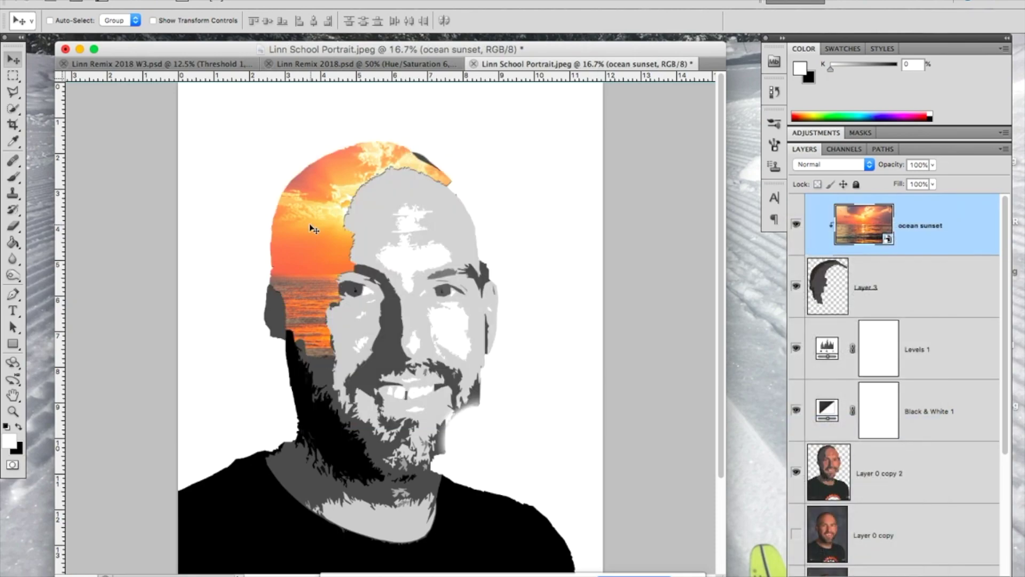
{"action": "left_click_drag", "start_coordinate": [314, 229], "coordinate": [251, 268]}
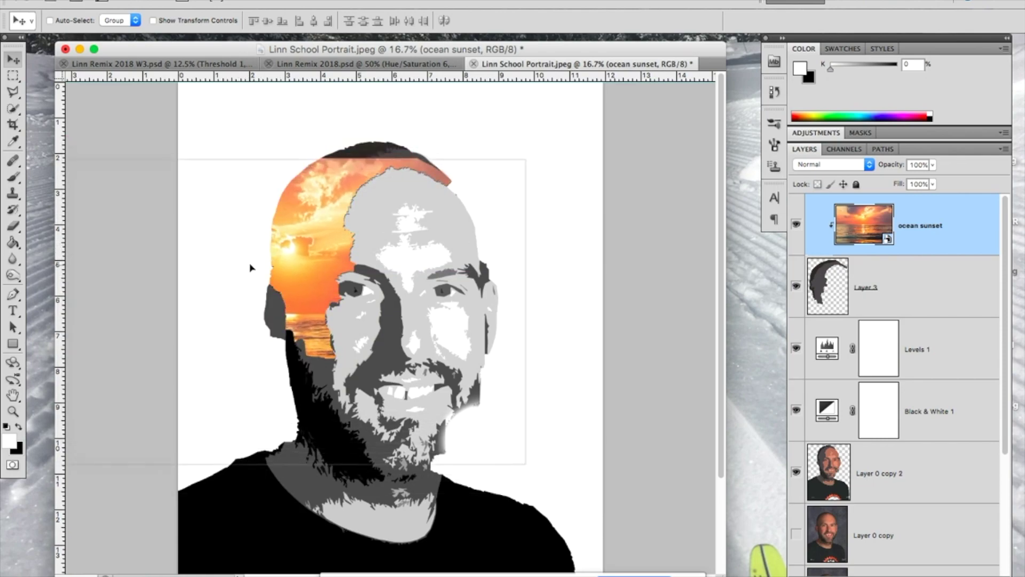
Step: Scale the clipped sunset to about 108%, tilt it about 0.6°, and nudge it into place
{"action": "key", "text": "ctrl+t"}
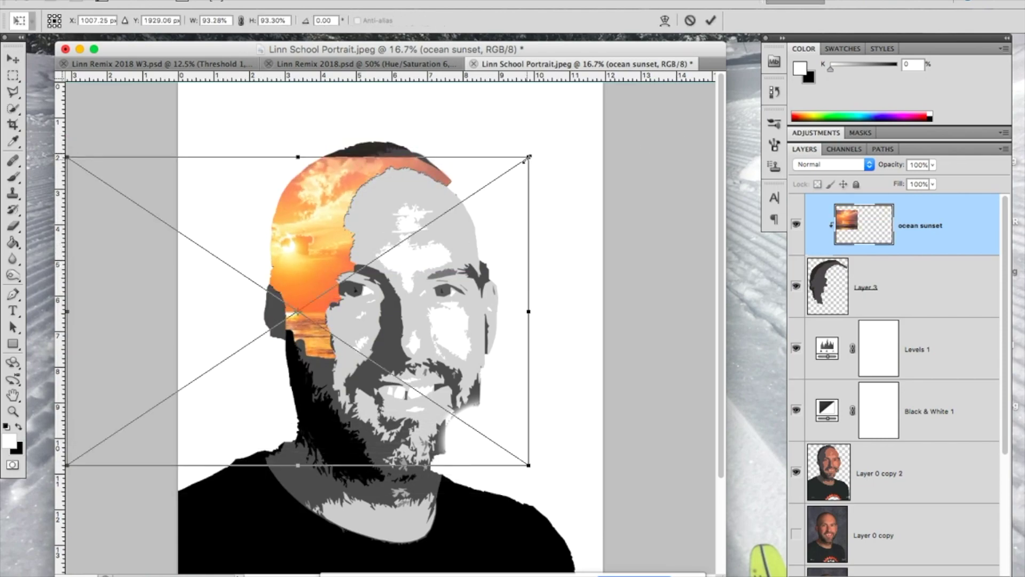
{"action": "left_click_drag", "start_coordinate": [528, 158], "coordinate": [603, 107]}
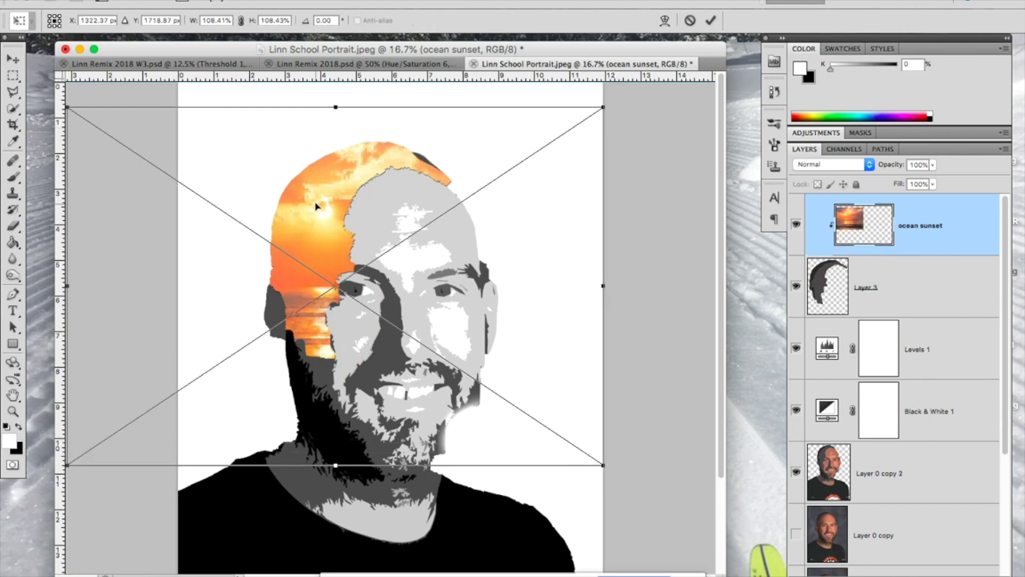
{"action": "left_click_drag", "start_coordinate": [316, 206], "coordinate": [316, 223]}
{"action": "left_click_drag", "start_coordinate": [626, 139], "coordinate": [614, 106]}
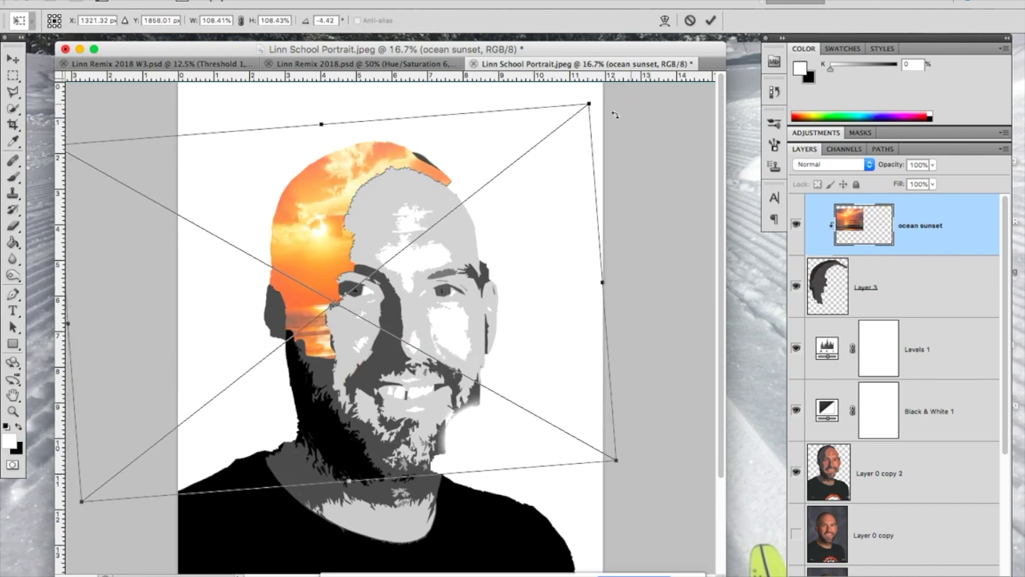
{"action": "left_click_drag", "start_coordinate": [318, 218], "coordinate": [324, 224]}
{"action": "key", "text": "Return"}
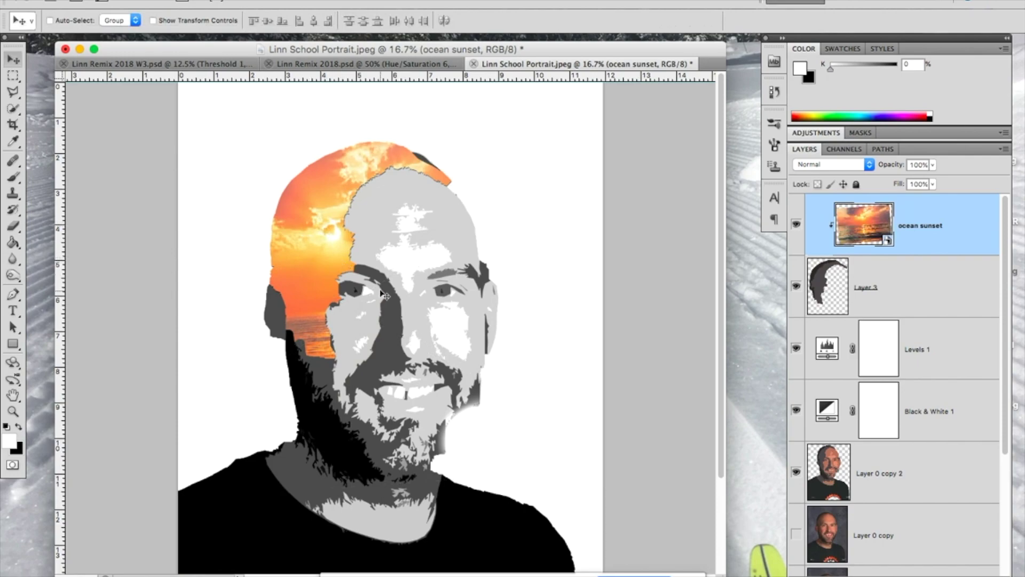
{"action": "key", "text": "F11"}
Step: Place the clouds-over-ocean photo from the desktop onto the portrait and move it up over the head
{"action": "left_click_drag", "start_coordinate": [979, 126], "coordinate": [316, 181]}
{"action": "key", "text": "F11"}
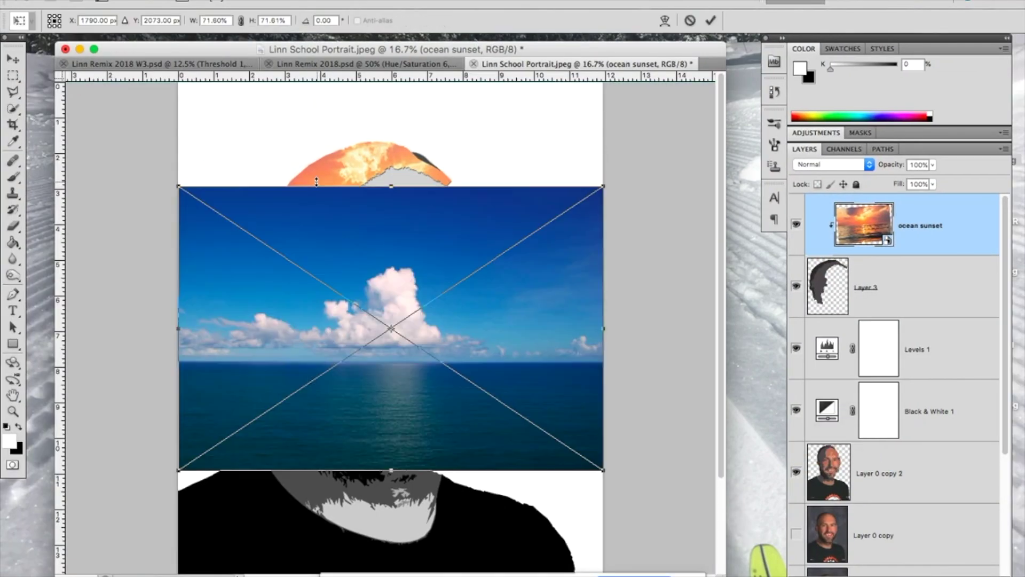
{"action": "key", "text": "Return"}
{"action": "left_click_drag", "start_coordinate": [327, 238], "coordinate": [327, 160]}
Step: Clip the clouds photo into the hair shape and reposition it lower inside the hair
{"action": "right_click", "coordinate": [906, 206]}
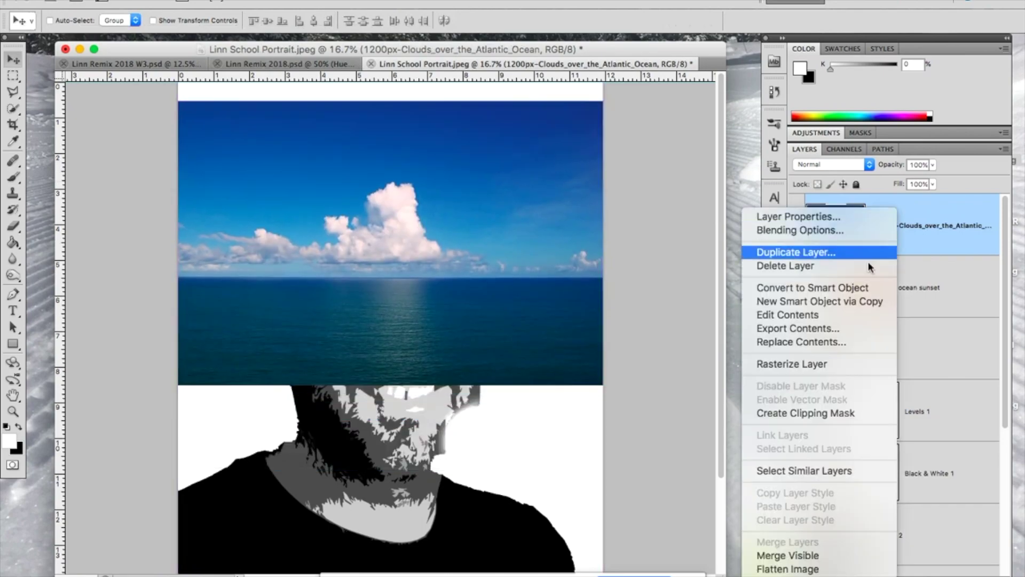
{"action": "left_click", "coordinate": [822, 413]}
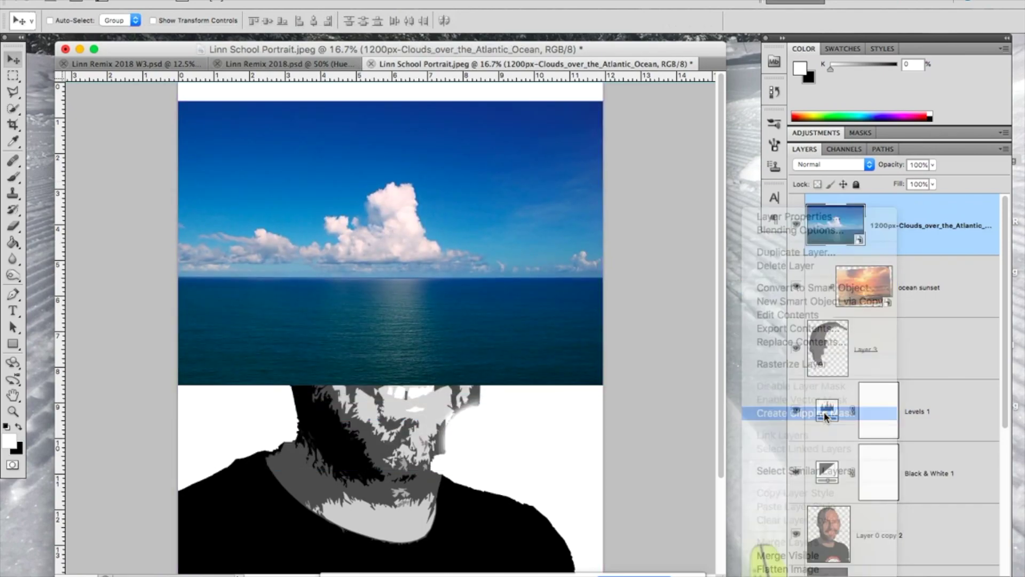
{"action": "left_click_drag", "start_coordinate": [332, 214], "coordinate": [380, 82]}
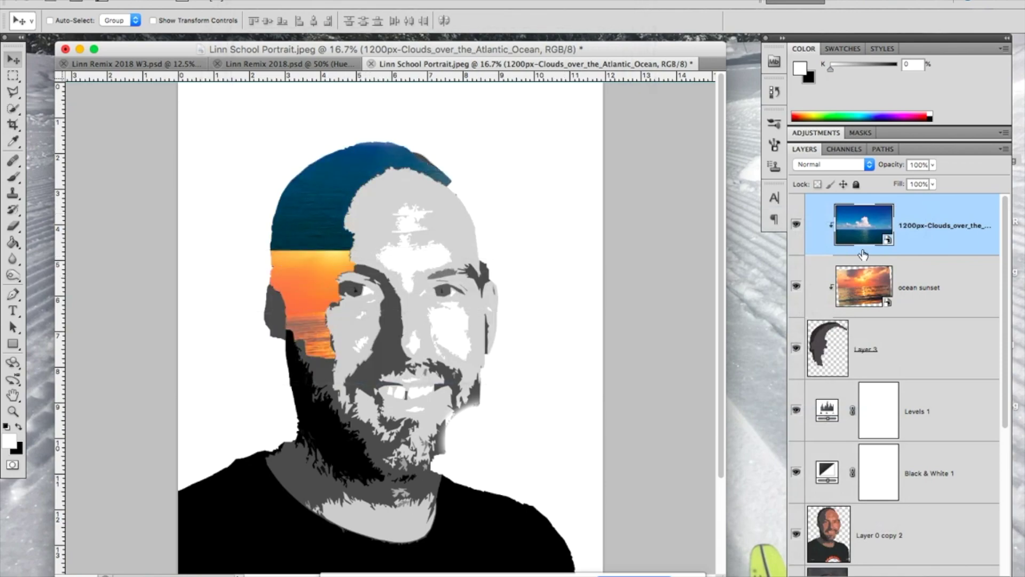
{"action": "left_click", "coordinate": [830, 312], "text": "alt"}
{"action": "left_click_drag", "start_coordinate": [326, 202], "coordinate": [225, 293]}
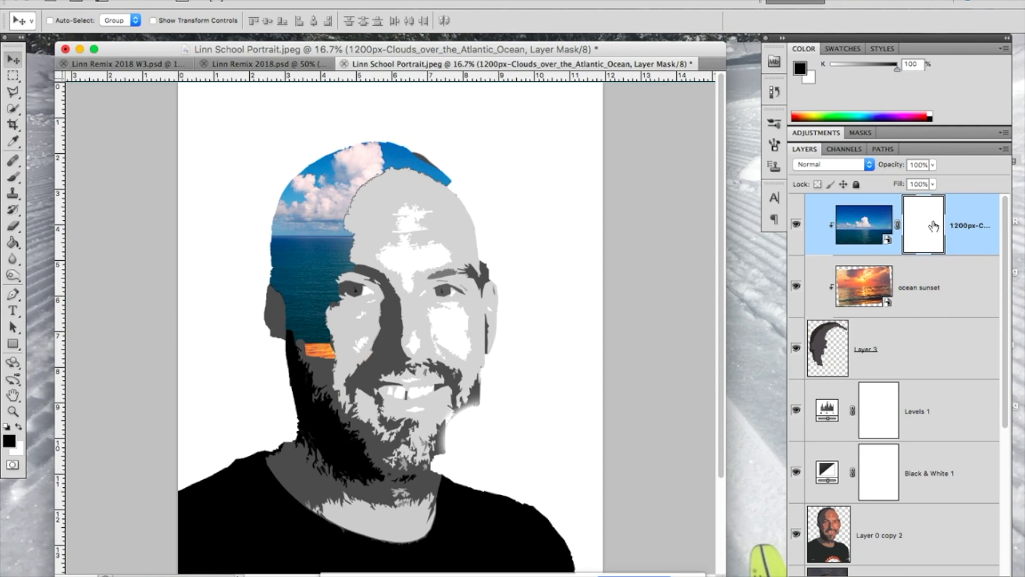
Step: Add a white layer mask to the clouds layer and target the mask thumbnail
{"action": "left_click", "coordinate": [874, 224]}
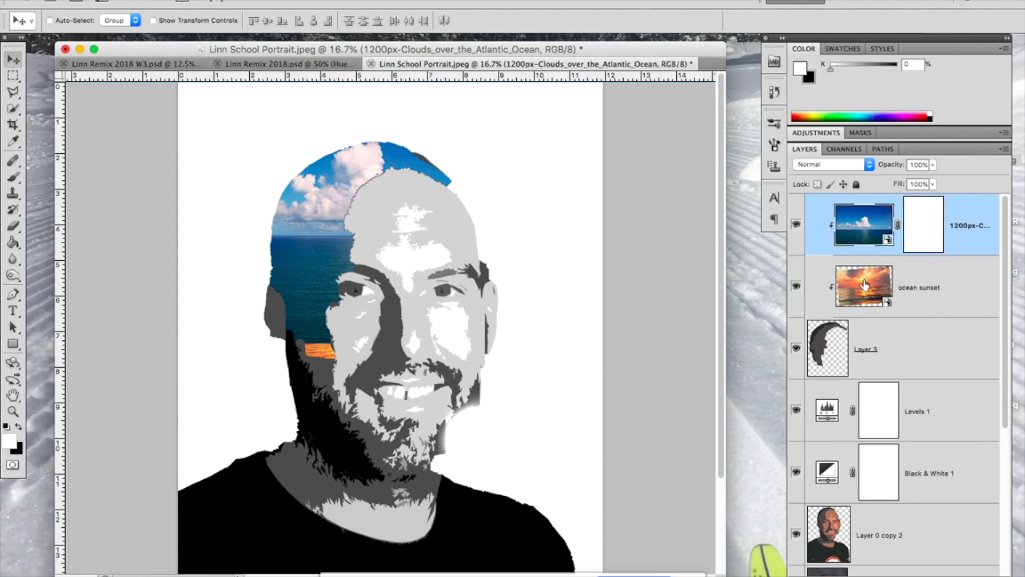
{"action": "left_click", "coordinate": [865, 286]}
{"action": "left_click", "coordinate": [920, 219]}
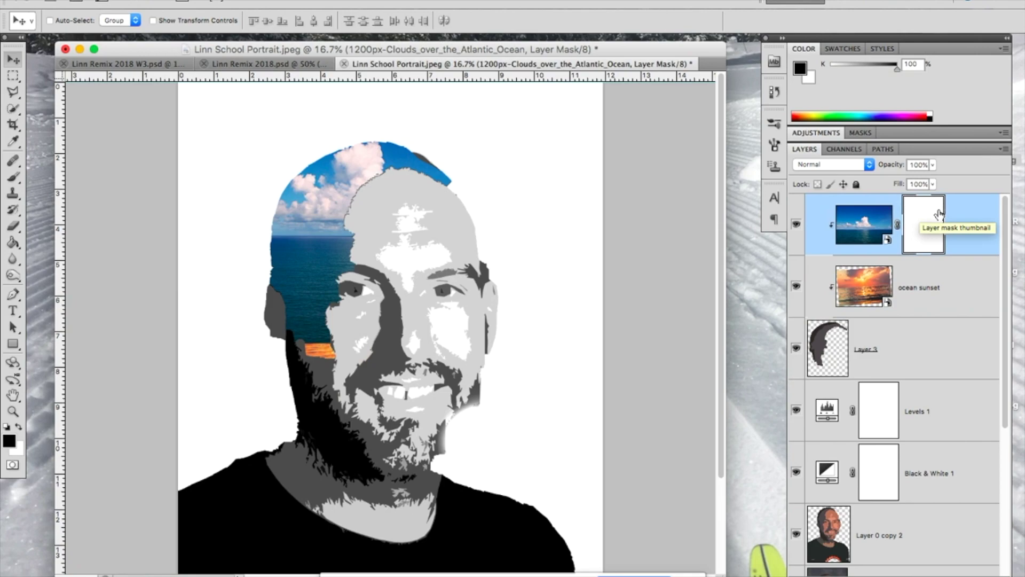
Step: Paint the clouds mask with a soft 0%-hardness, 1300 px black brush to reveal sunset on the left
{"action": "left_click", "coordinate": [12, 177]}
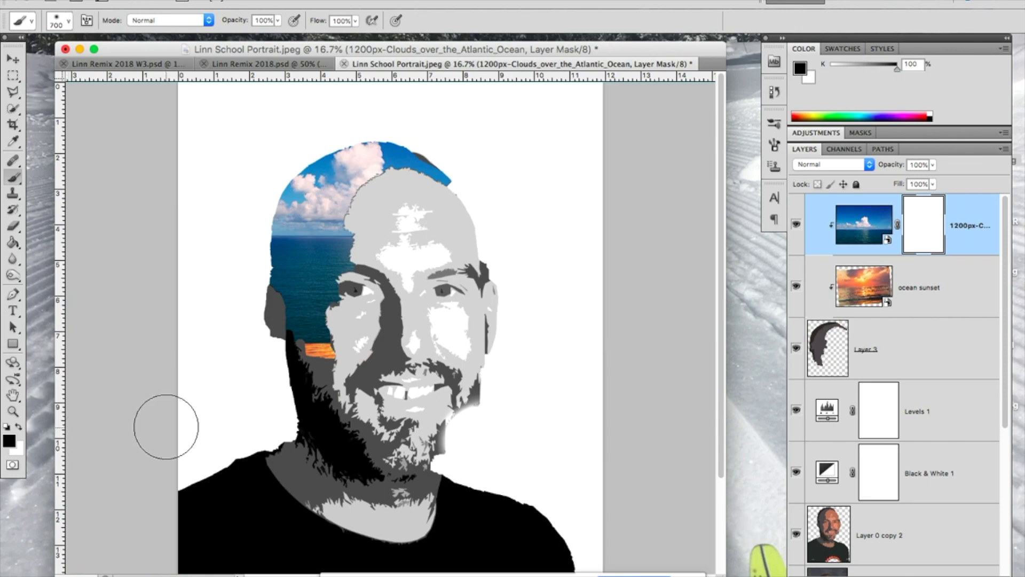
{"action": "key", "text": "x"}
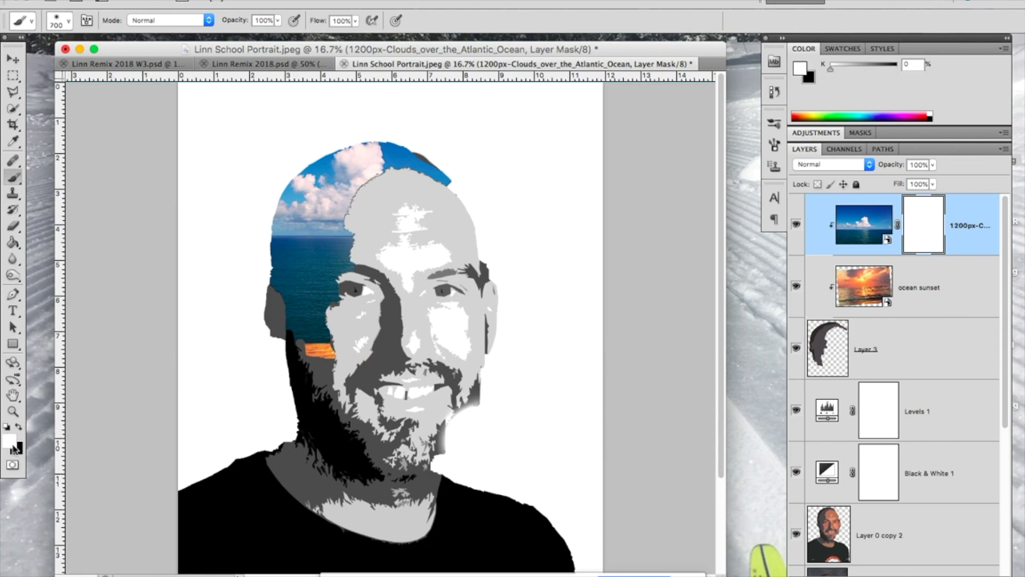
{"action": "key", "text": "x"}
{"action": "key", "text": "x"}
{"action": "key", "text": "x"}
{"action": "key", "text": "x"}
{"action": "key", "text": "x"}
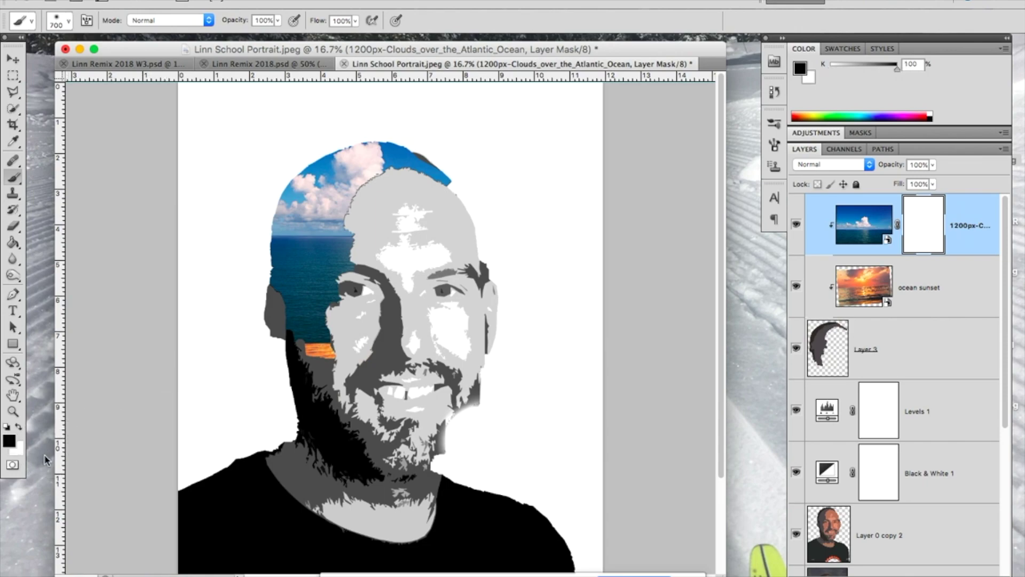
{"action": "key", "text": "x"}
{"action": "key", "text": "x"}
{"action": "key", "text": "x"}
{"action": "key", "text": "x"}
{"action": "key", "text": "x"}
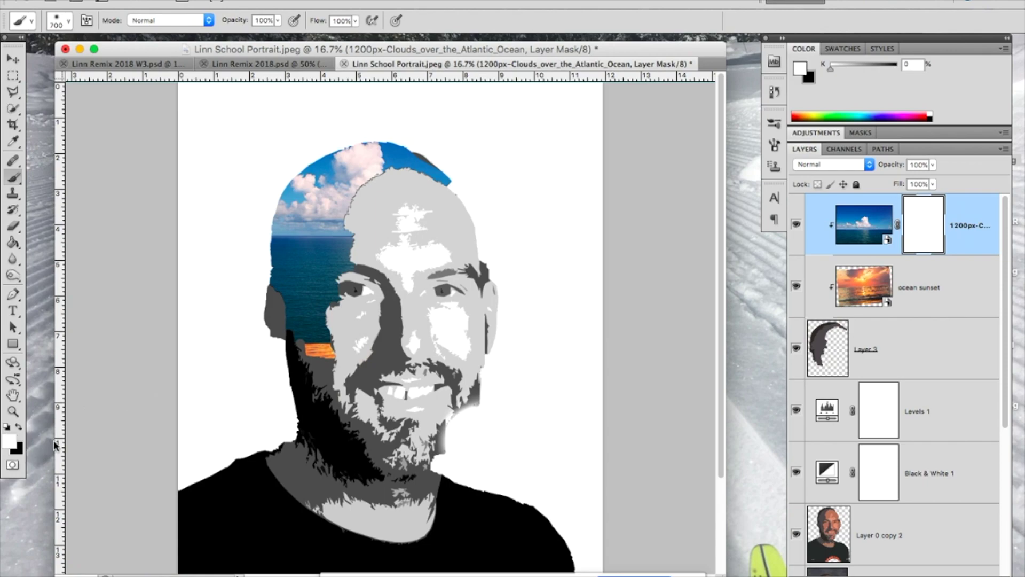
{"action": "key", "text": "x"}
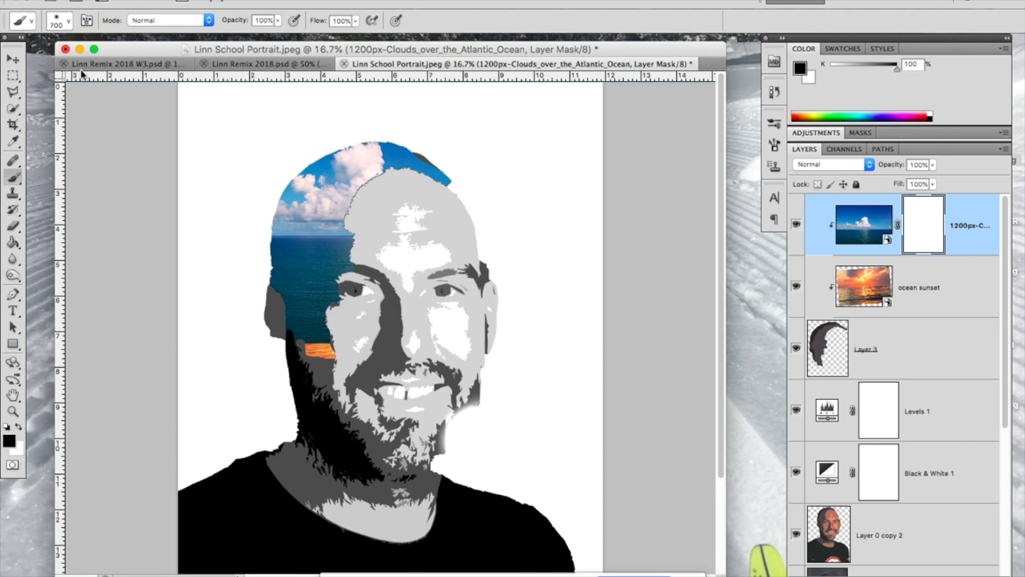
{"action": "left_click", "coordinate": [70, 25]}
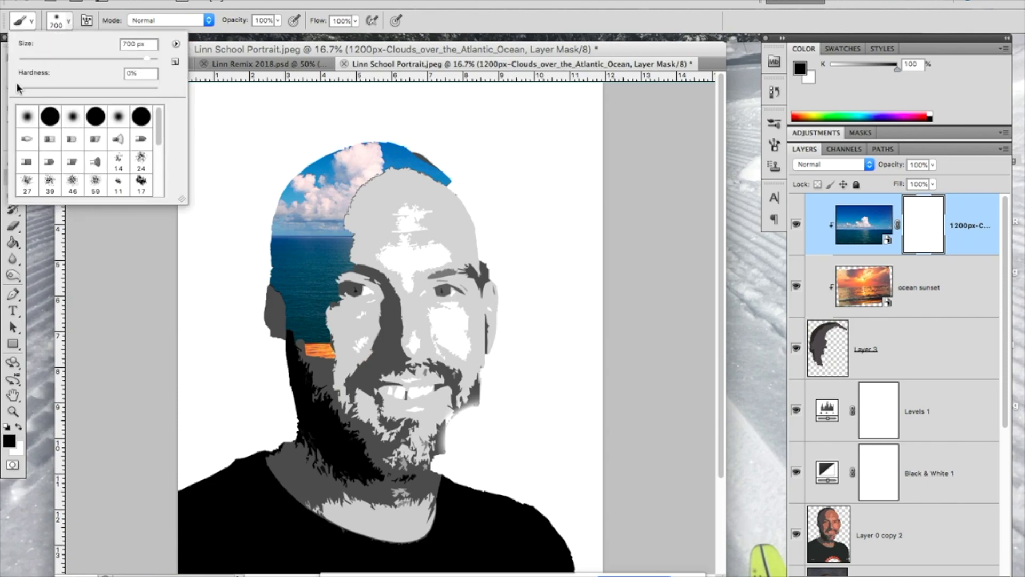
{"action": "left_click", "coordinate": [126, 75]}
{"action": "left_click", "coordinate": [73, 20]}
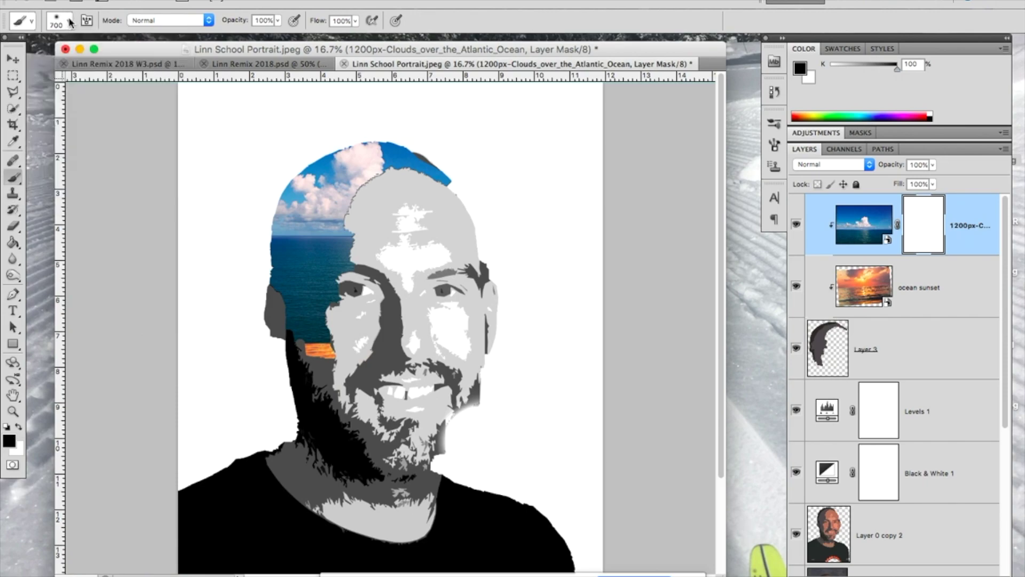
{"action": "key", "text": "bracketright"}
{"action": "key", "text": "bracketright"}
{"action": "key", "text": "bracketright"}
{"action": "key", "text": "bracketright"}
{"action": "key", "text": "bracketright"}
{"action": "key", "text": "bracketright"}
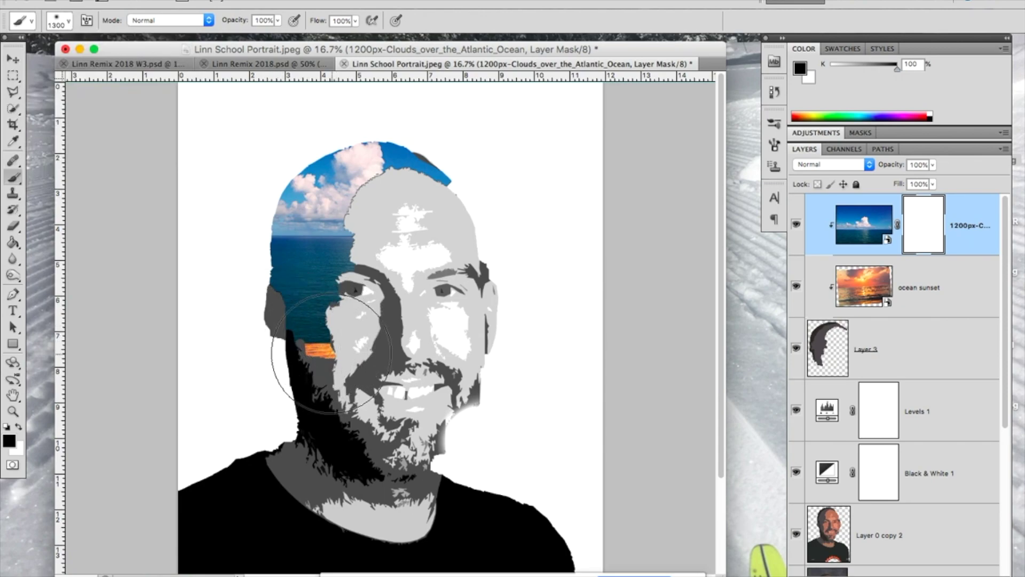
{"action": "left_click", "coordinate": [332, 353]}
{"action": "mouse_move", "coordinate": [332, 353]}
{"action": "left_mouse_down"}
{"action": "mouse_move", "coordinate": [302, 343]}
{"action": "mouse_move", "coordinate": [293, 320]}
{"action": "mouse_move", "coordinate": [287, 252]}
{"action": "mouse_move", "coordinate": [294, 219]}
{"action": "mouse_move", "coordinate": [313, 223]}
{"action": "left_mouse_up"}
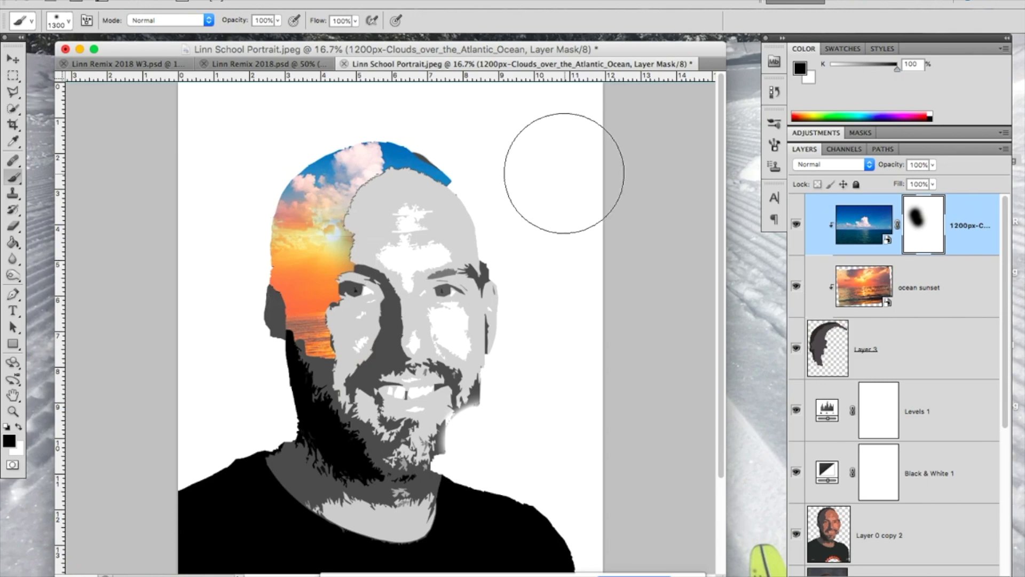
Step: Move the clouds image itself slightly lower inside the hair shape
{"action": "key", "text": "v"}
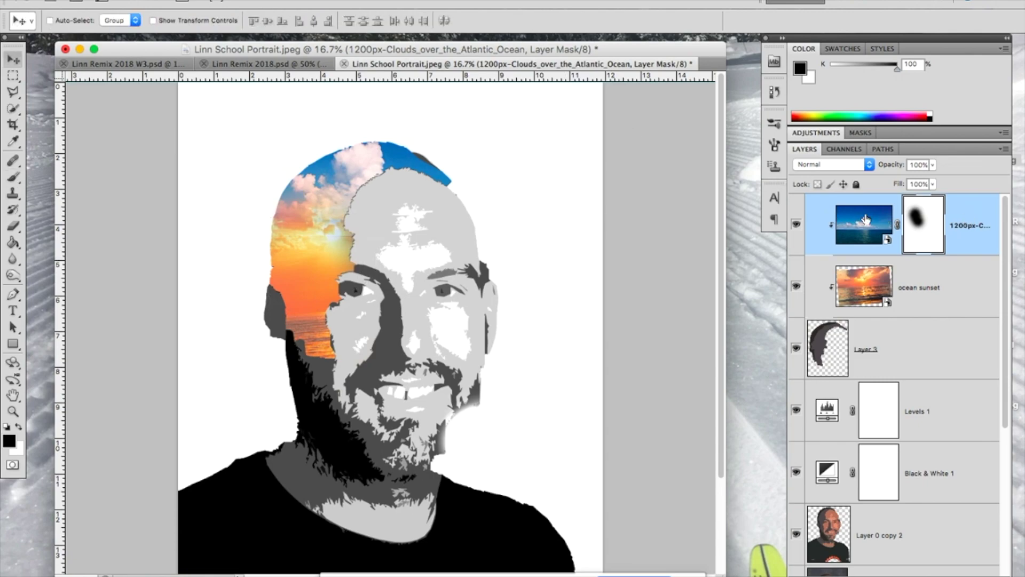
{"action": "left_click", "coordinate": [852, 223]}
{"action": "left_click_drag", "start_coordinate": [335, 177], "coordinate": [333, 191]}
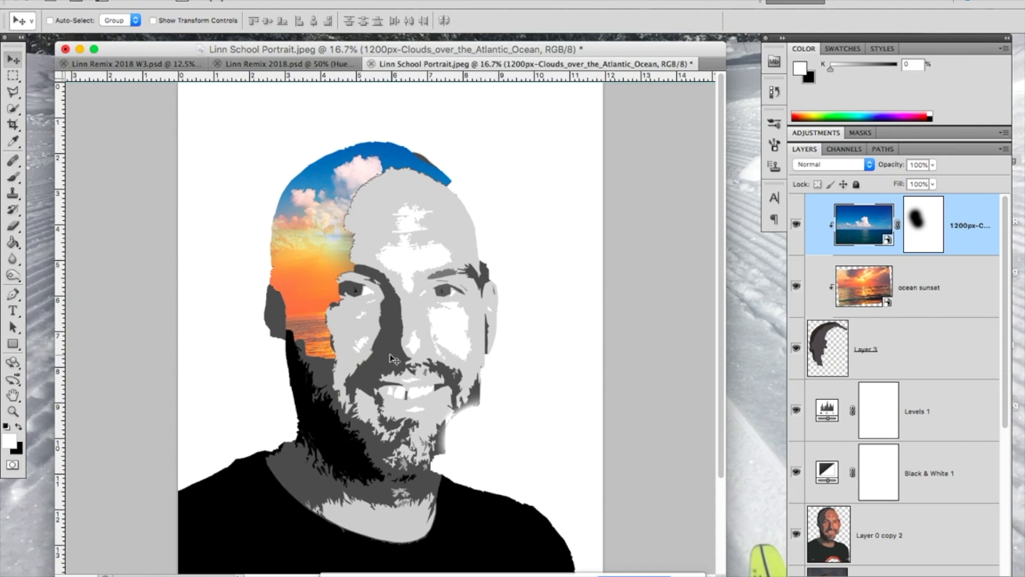
{"action": "left_click", "coordinate": [246, 65]}
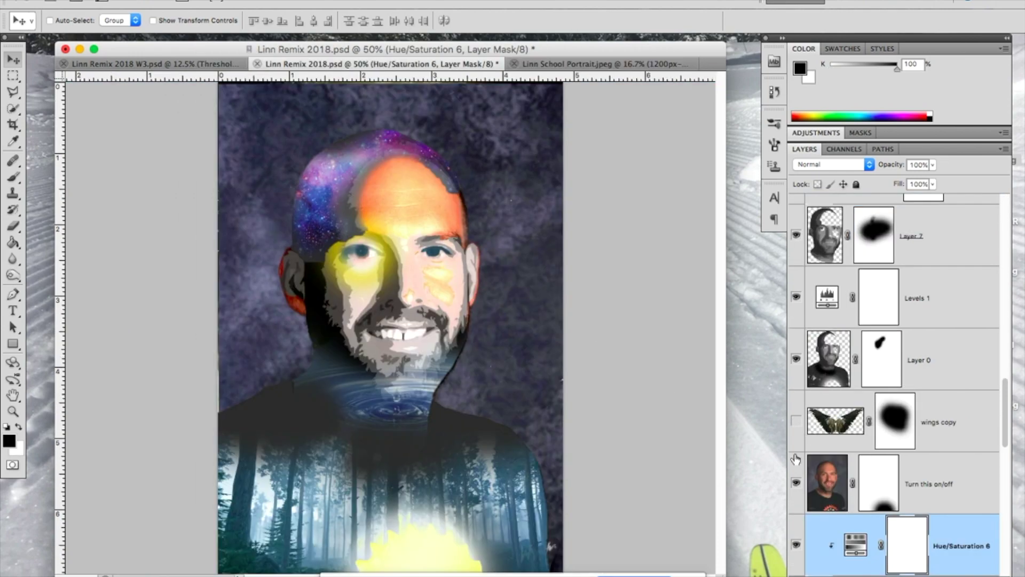
Step: In the Linn Remix 2018 example, hide 'Turn this on/off' to reveal the wings and halo glow
{"action": "left_click", "coordinate": [796, 485]}
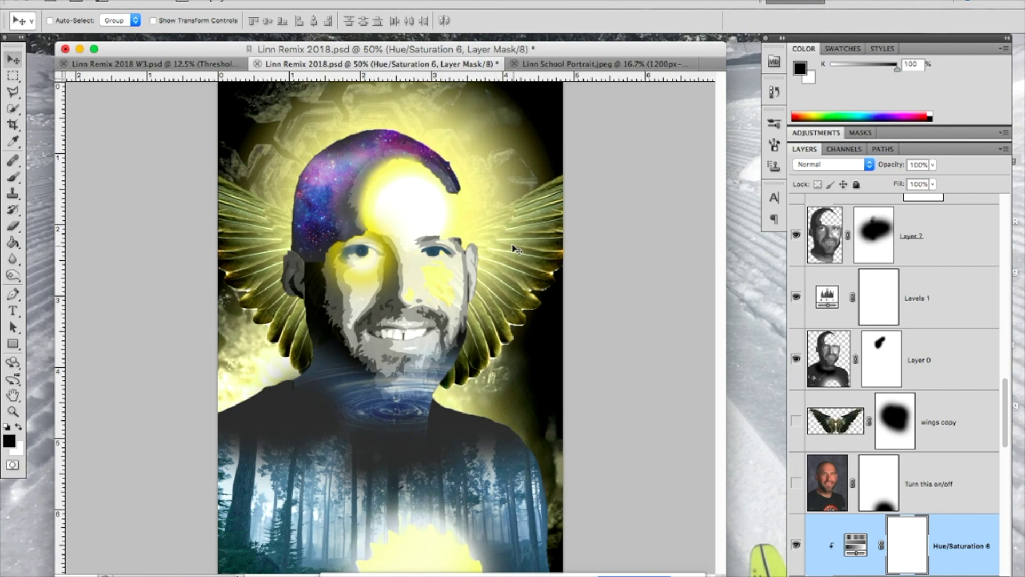
{"action": "key", "text": "alt+bracketleft"}
{"action": "key", "text": "x"}
{"action": "key", "text": "ctrl+z"}
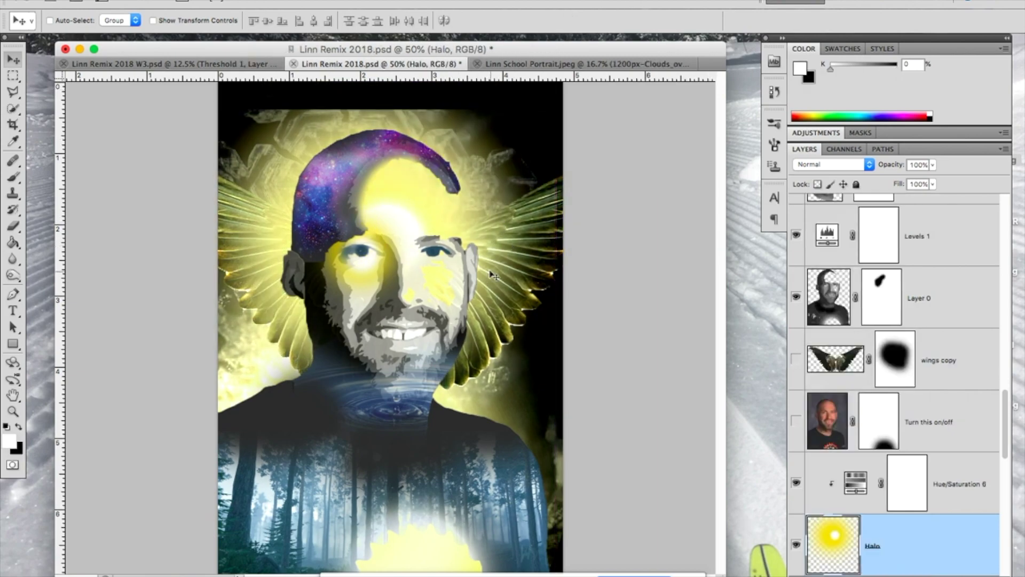
{"action": "key", "text": "ctrl+z"}
{"action": "scroll", "coordinate": [826, 347], "scroll_direction": "up", "scroll_amount": 10}
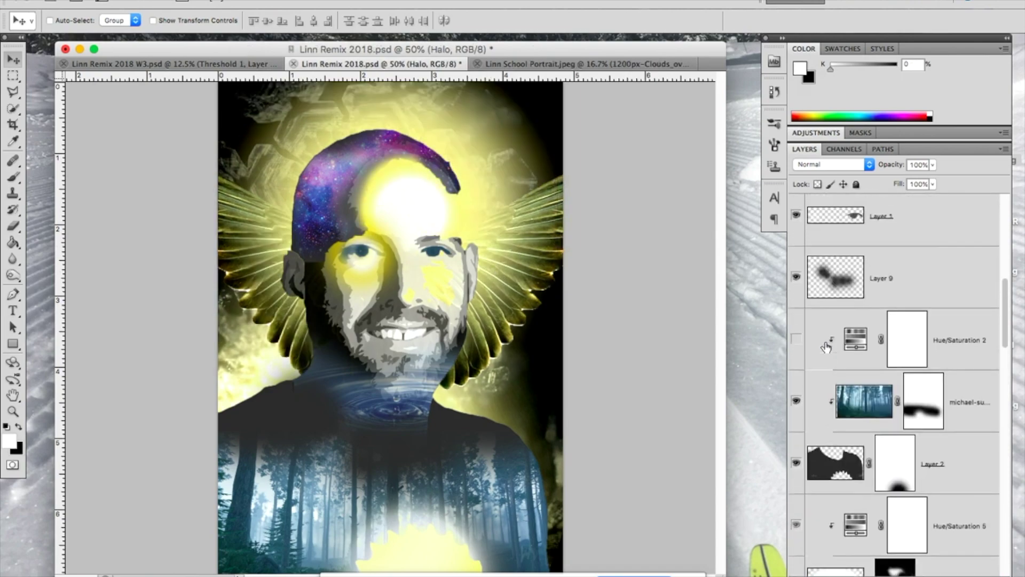
{"action": "scroll", "coordinate": [826, 347], "scroll_direction": "down", "scroll_amount": 10}
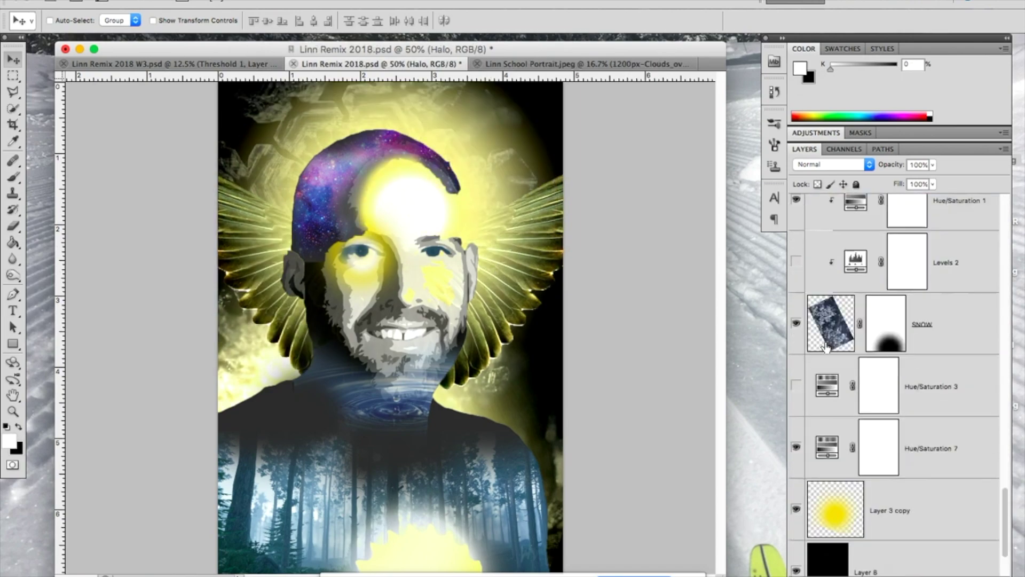
Step: Nudge the example's wings layer, then return to the portrait and the browser's sunset results
{"action": "left_click", "coordinate": [831, 502]}
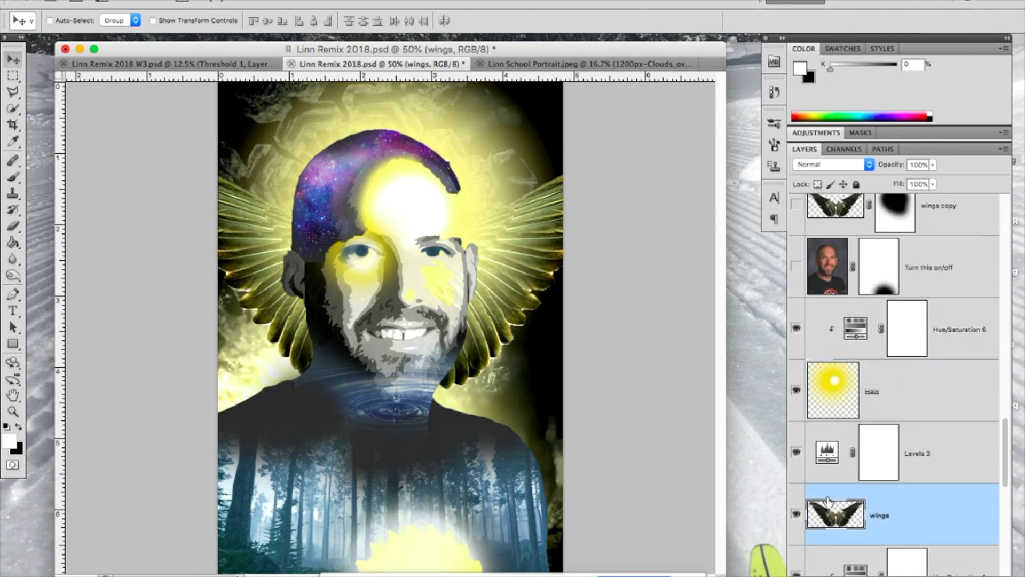
{"action": "mouse_move", "coordinate": [532, 220]}
{"action": "left_mouse_down"}
{"action": "mouse_move", "coordinate": [436, 258]}
{"action": "mouse_move", "coordinate": [532, 219]}
{"action": "left_mouse_up"}
{"action": "left_click", "coordinate": [530, 64]}
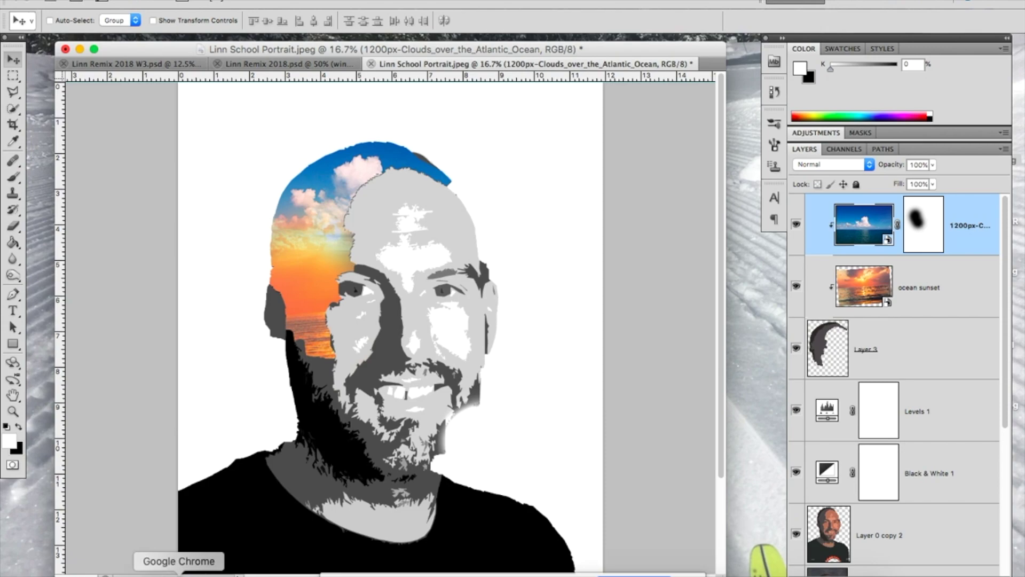
{"action": "left_click", "coordinate": [179, 573]}
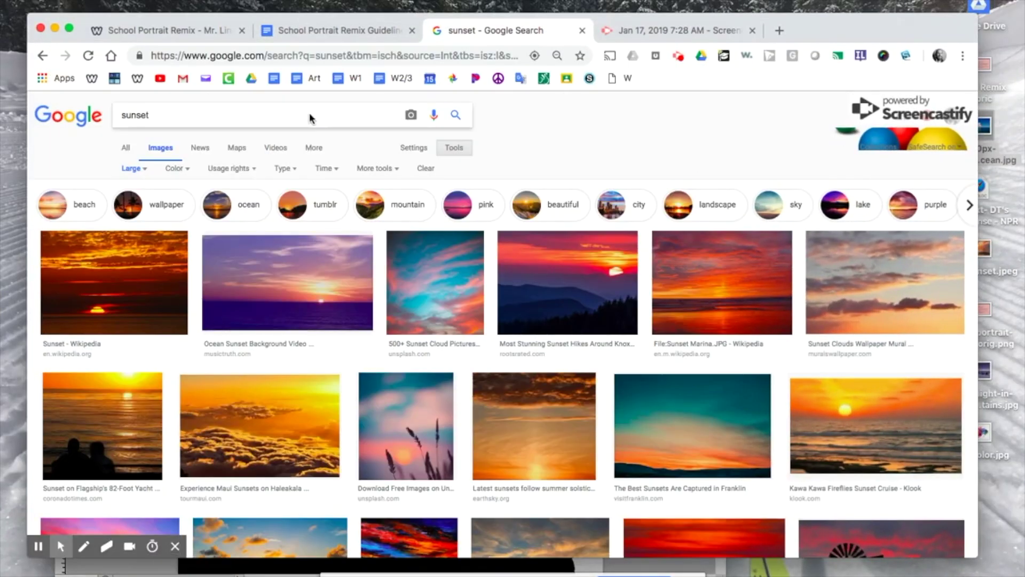
Step: Search Google Images for 'butterfly monarch'
{"action": "left_click_drag", "start_coordinate": [312, 118], "coordinate": [84, 96]}
{"action": "type", "text": "butterfly"}
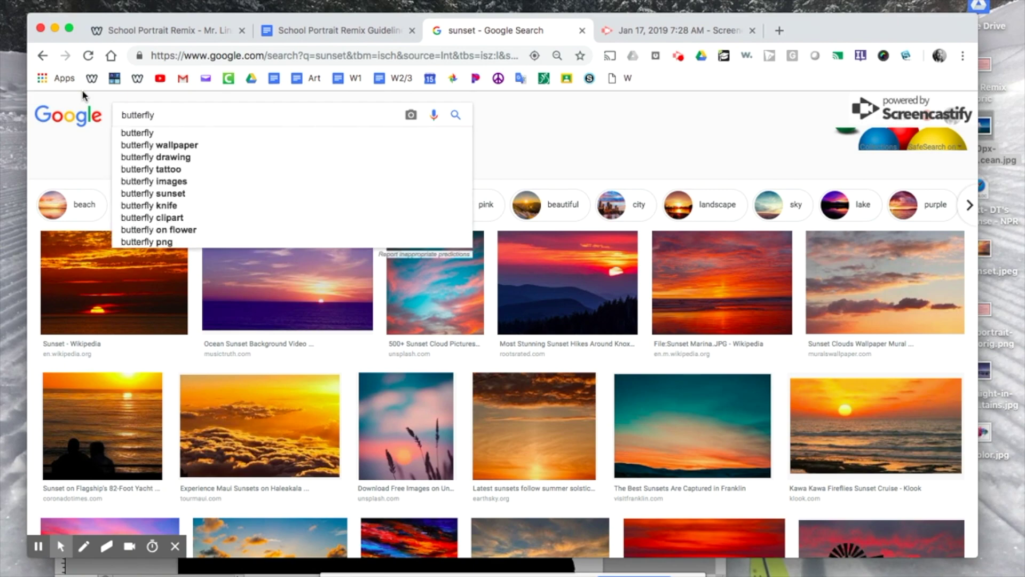
{"action": "key", "text": "Return"}
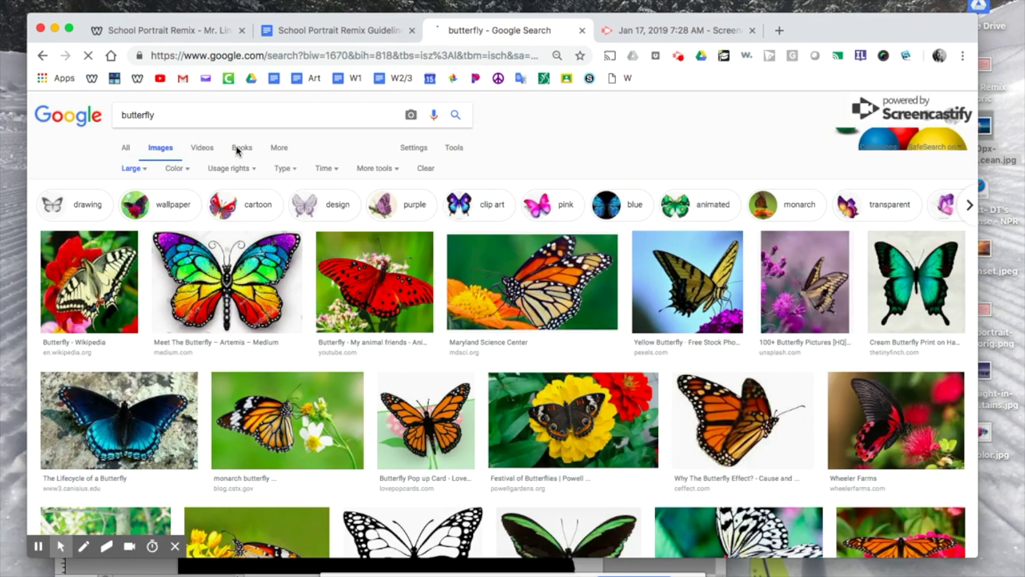
{"action": "left_click", "coordinate": [276, 116]}
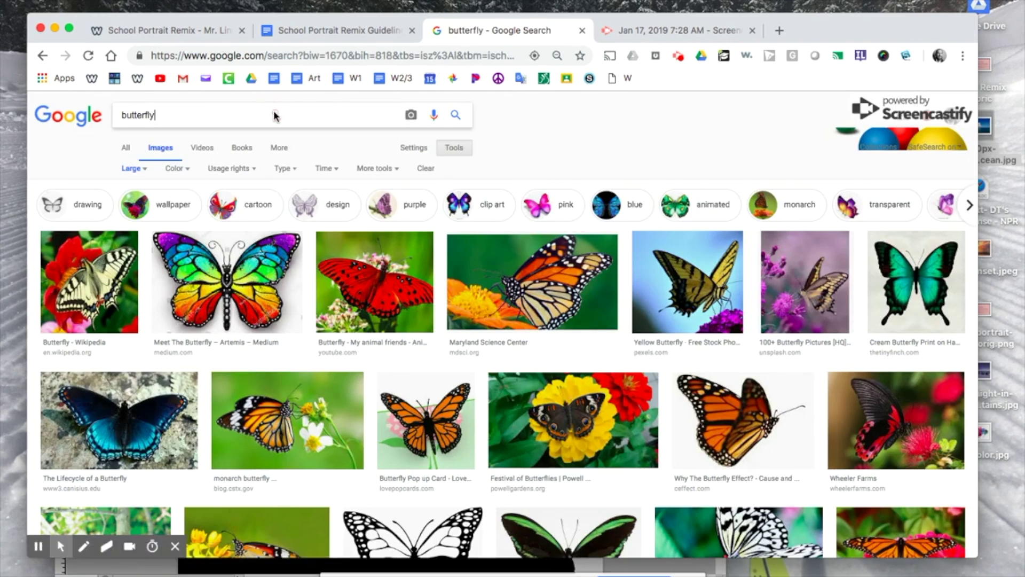
{"action": "type", "text": "monarch"}
{"action": "key", "text": "Return"}
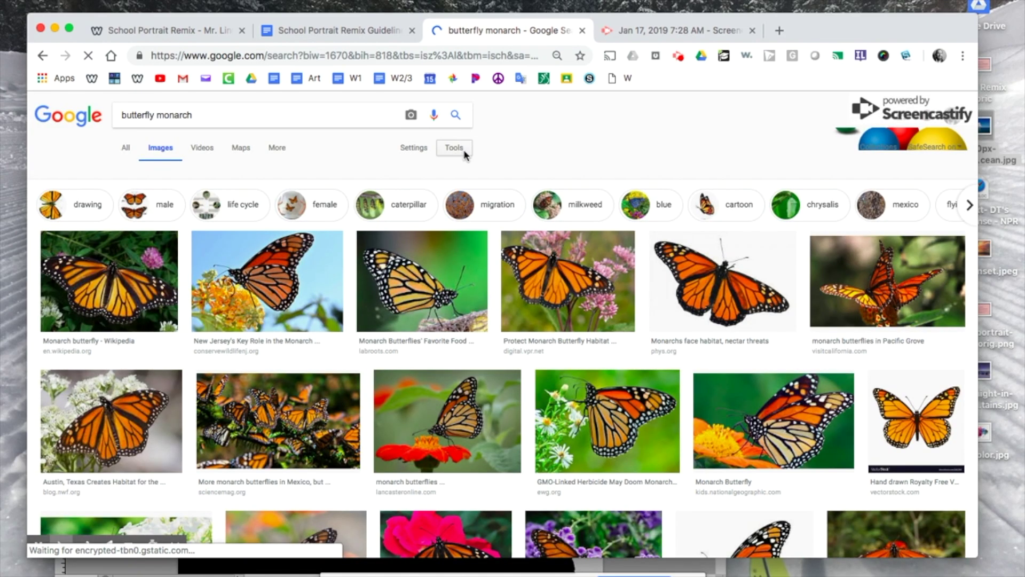
Step: Save the white-background monarch result to the Desktop as monarch
{"action": "left_click", "coordinate": [459, 150]}
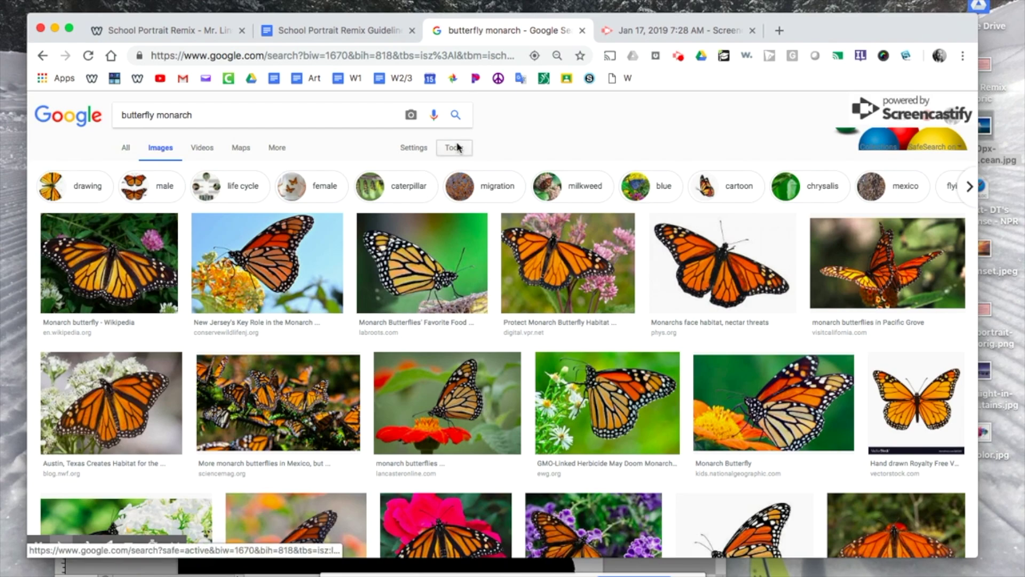
{"action": "left_click", "coordinate": [457, 148]}
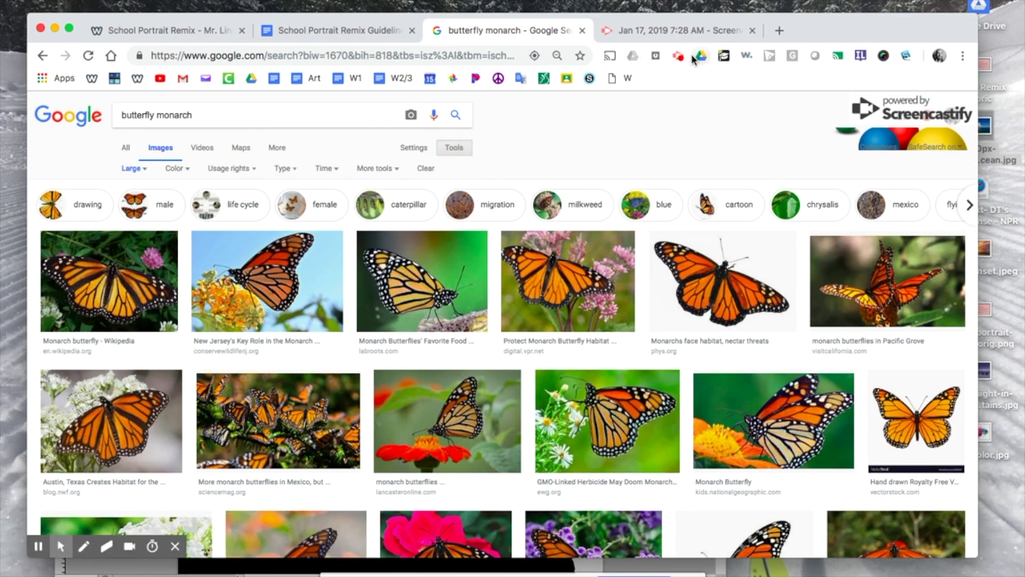
{"action": "left_click", "coordinate": [733, 270]}
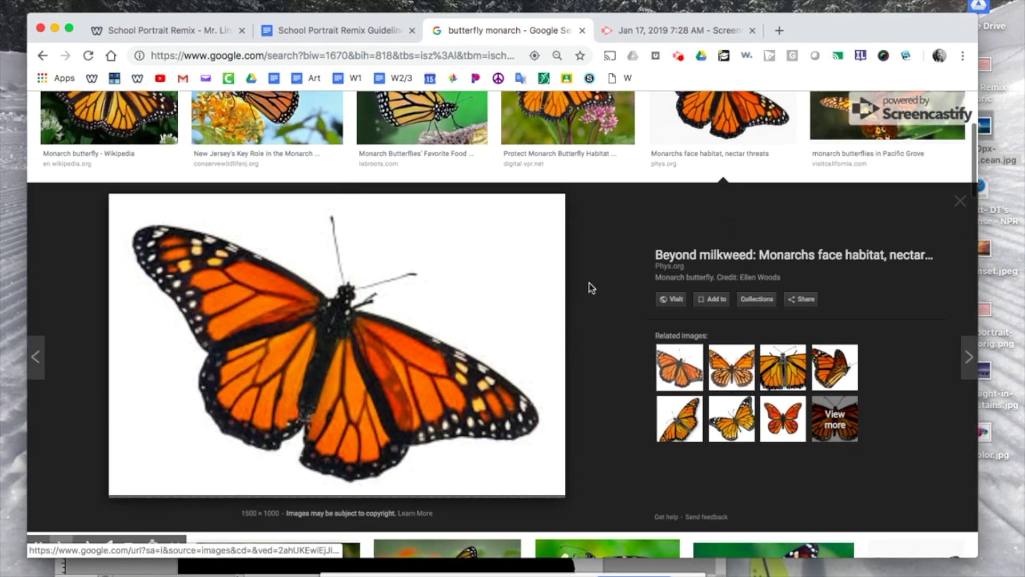
{"action": "right_click", "coordinate": [422, 300]}
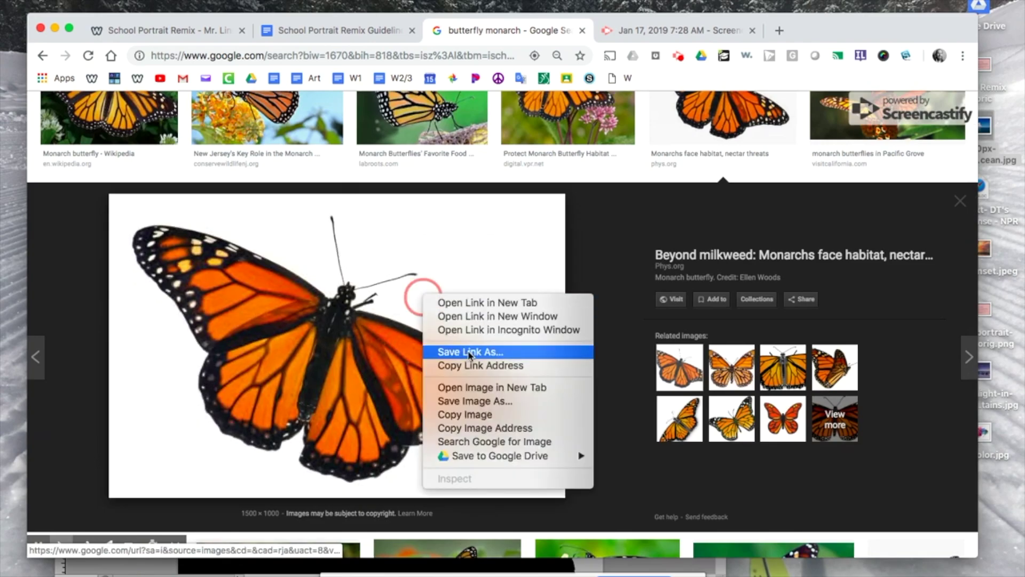
{"action": "left_click", "coordinate": [468, 406]}
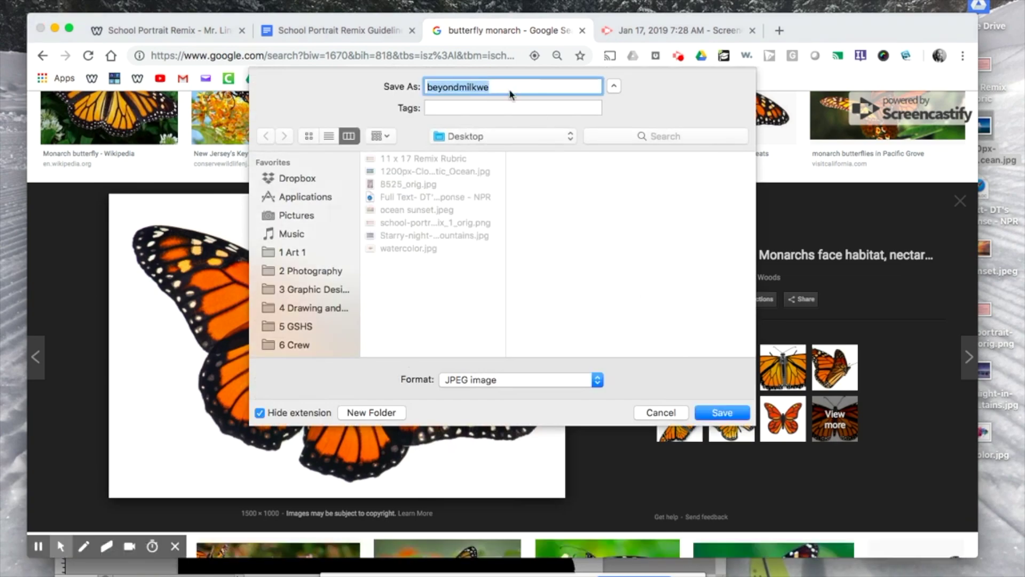
{"action": "type", "text": "monarch"}
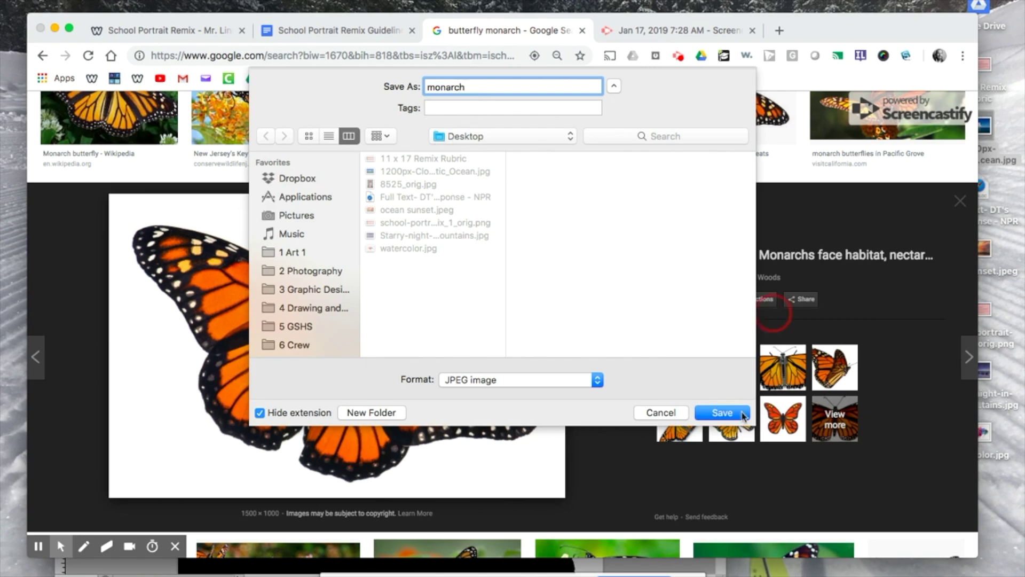
{"action": "left_click", "coordinate": [721, 413]}
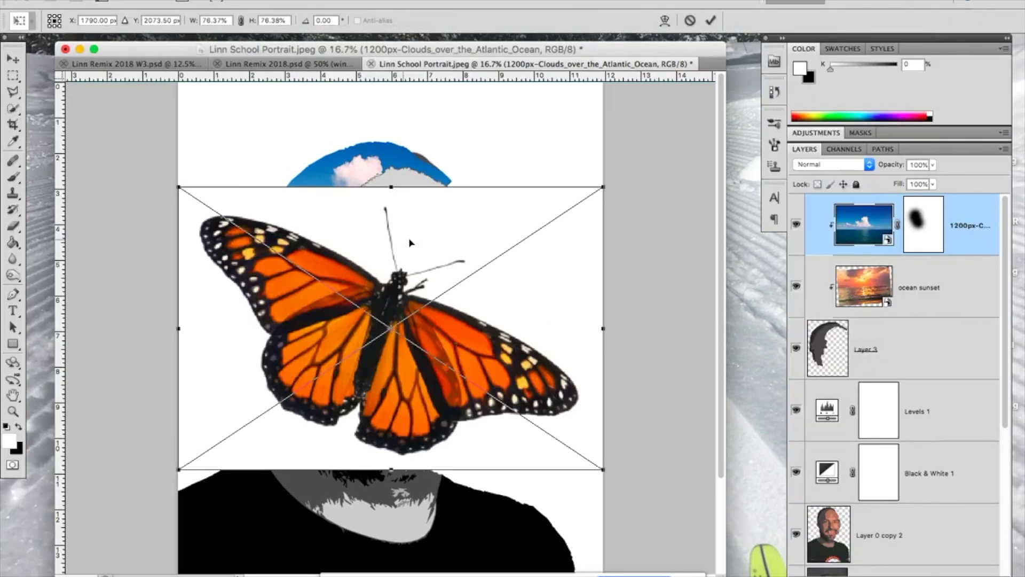
Step: Place monarch.jpg in the portrait and nudge it up and to the right
{"action": "key", "text": "Return"}
{"action": "key", "text": "v"}
{"action": "left_click_drag", "start_coordinate": [396, 301], "coordinate": [407, 249]}
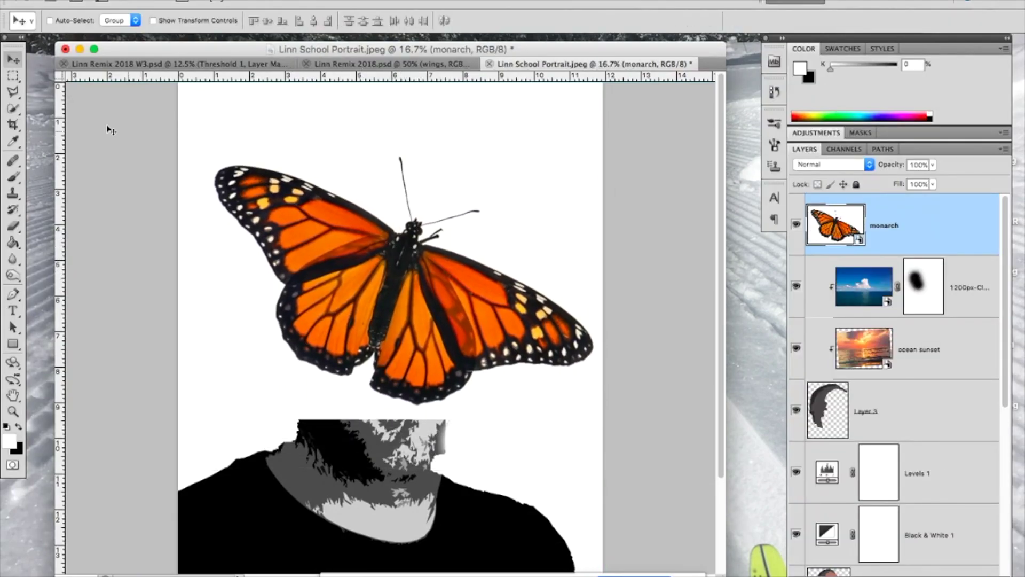
Step: Quick-select the butterfly's body and wings and open Refine Edge for the selection
{"action": "left_click", "coordinate": [14, 111]}
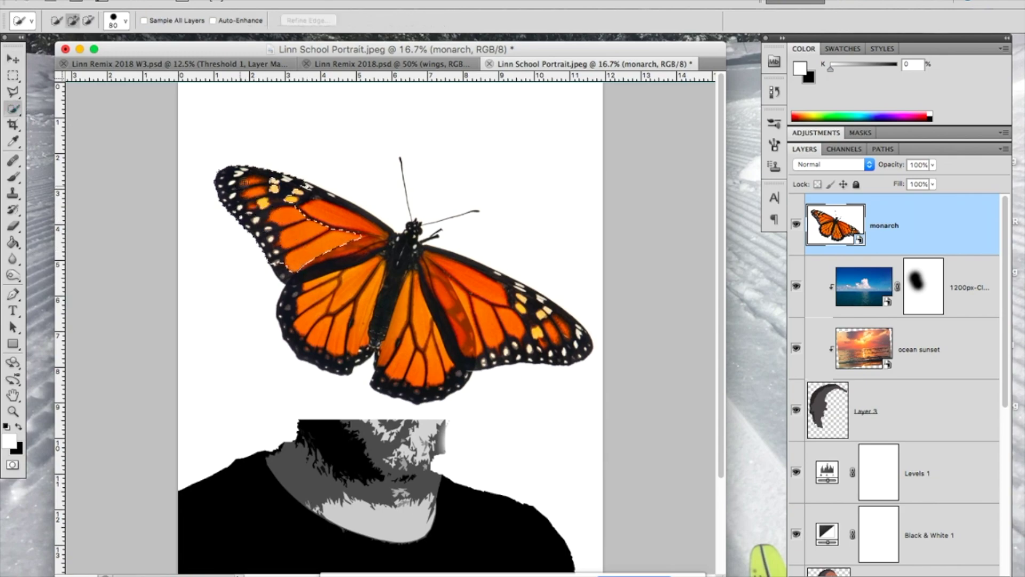
{"action": "mouse_move", "coordinate": [395, 282]}
{"action": "left_mouse_down"}
{"action": "mouse_move", "coordinate": [345, 311]}
{"action": "mouse_move", "coordinate": [422, 315]}
{"action": "mouse_move", "coordinate": [449, 331]}
{"action": "mouse_move", "coordinate": [507, 315]}
{"action": "mouse_move", "coordinate": [540, 321]}
{"action": "mouse_move", "coordinate": [387, 289]}
{"action": "left_mouse_up"}
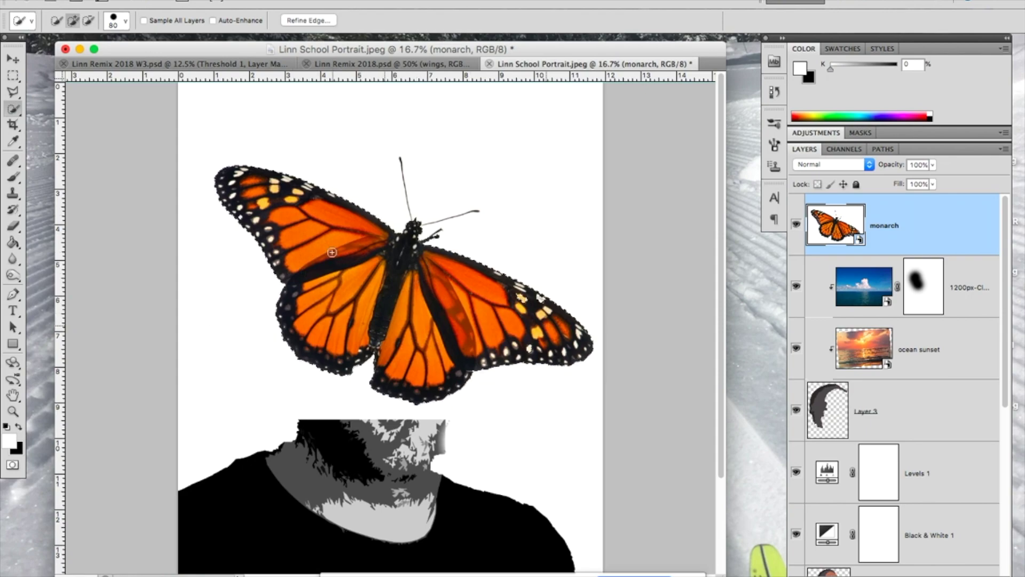
{"action": "left_click", "coordinate": [299, 21]}
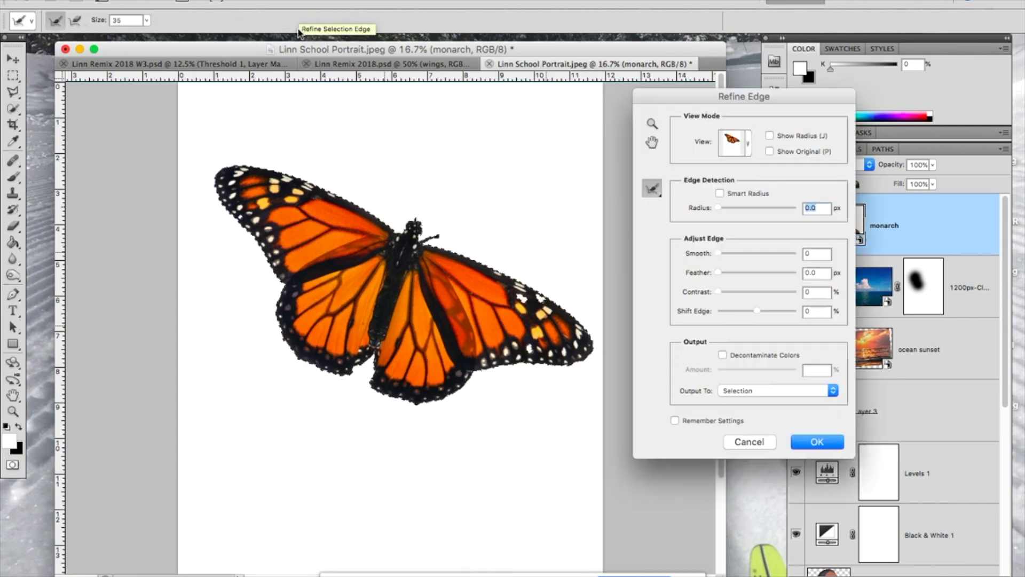
Step: Output the refined butterfly selection as a layer mask and move the butterfly up over the head
{"action": "left_click", "coordinate": [770, 394]}
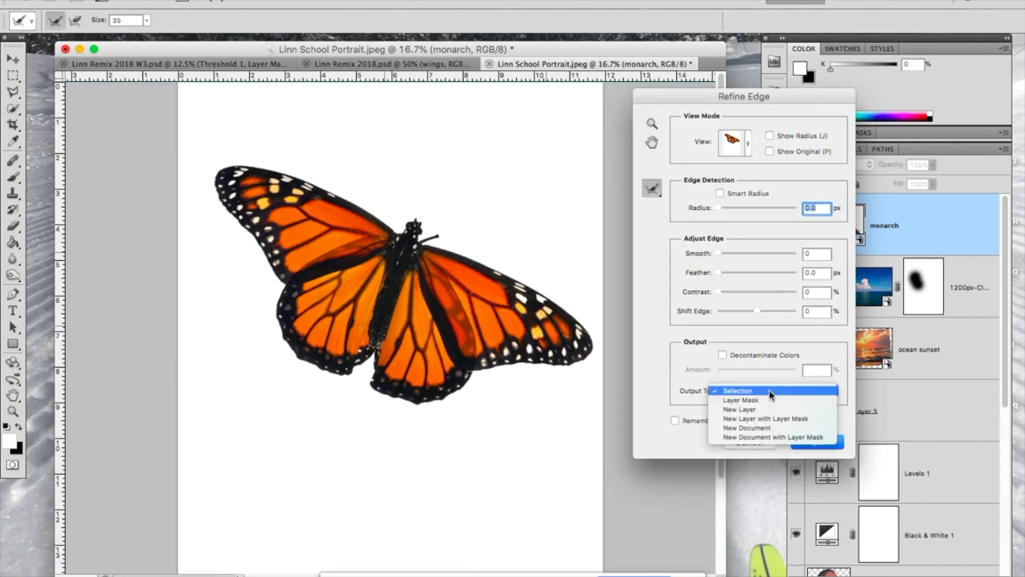
{"action": "left_click", "coordinate": [772, 403]}
{"action": "left_click", "coordinate": [806, 442]}
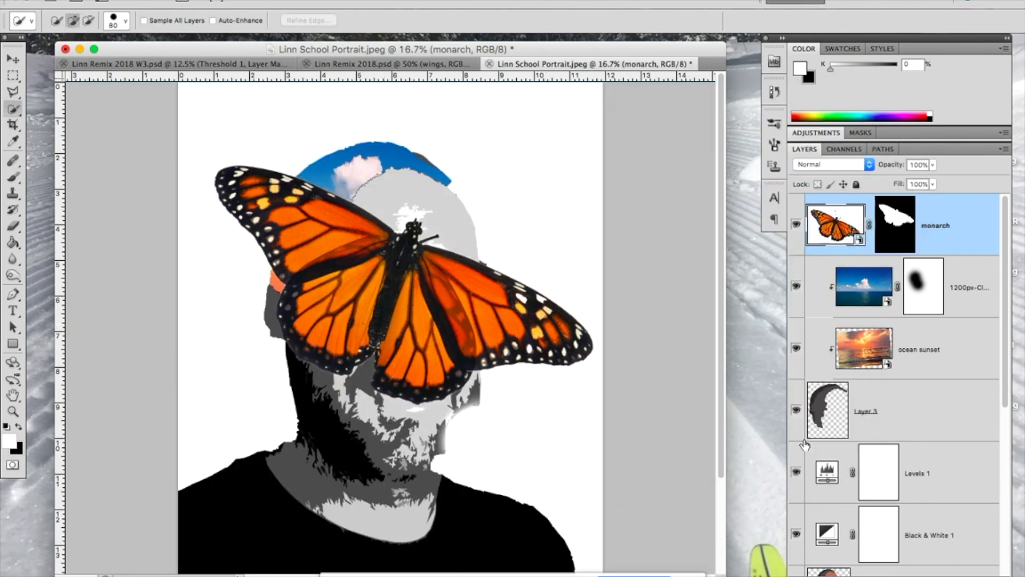
{"action": "key", "text": "v"}
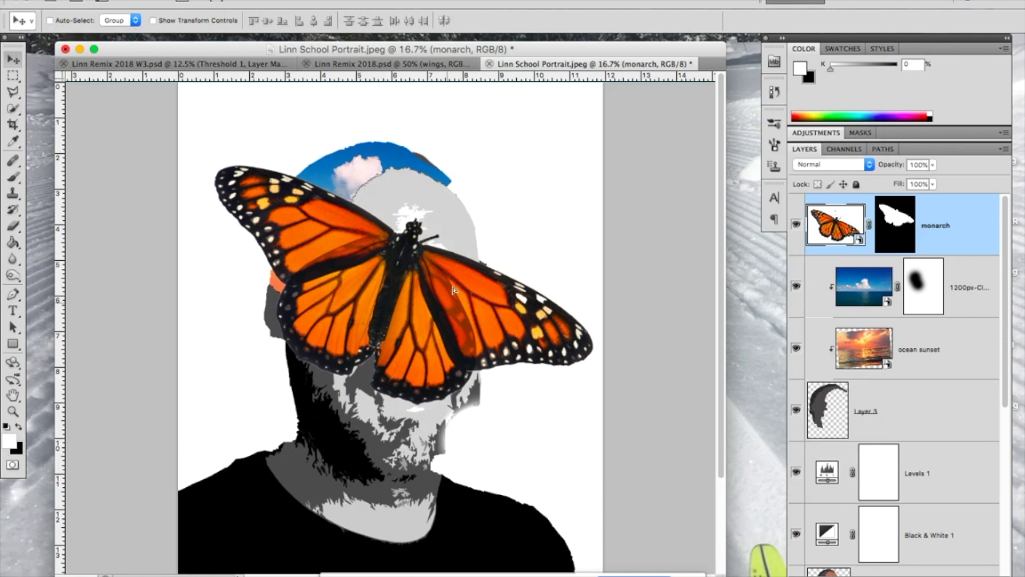
{"action": "left_click_drag", "start_coordinate": [447, 310], "coordinate": [451, 263]}
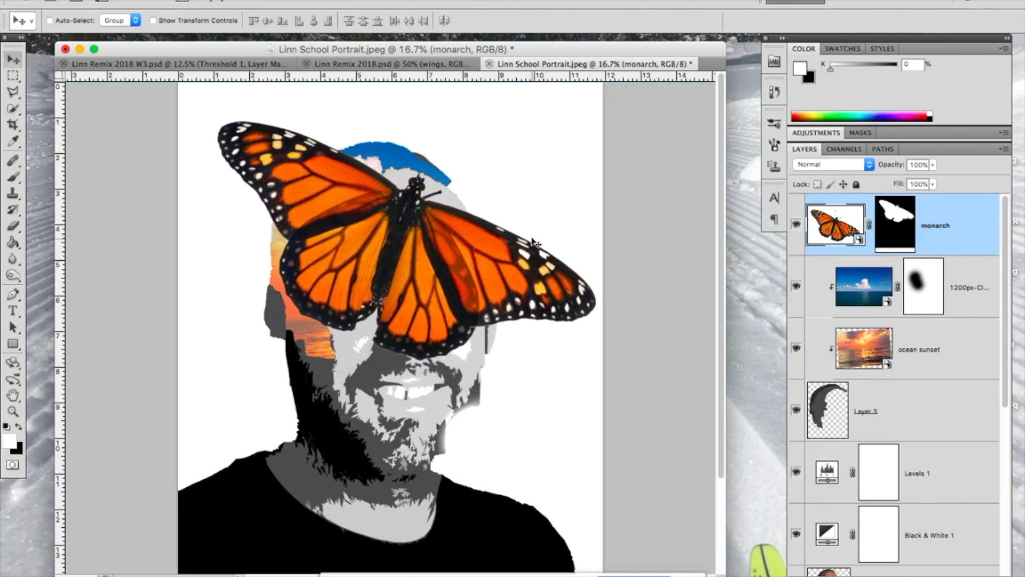
Step: Paint black on the monarch mask to hide part of the right wing, then switch to white
{"action": "left_click", "coordinate": [898, 219]}
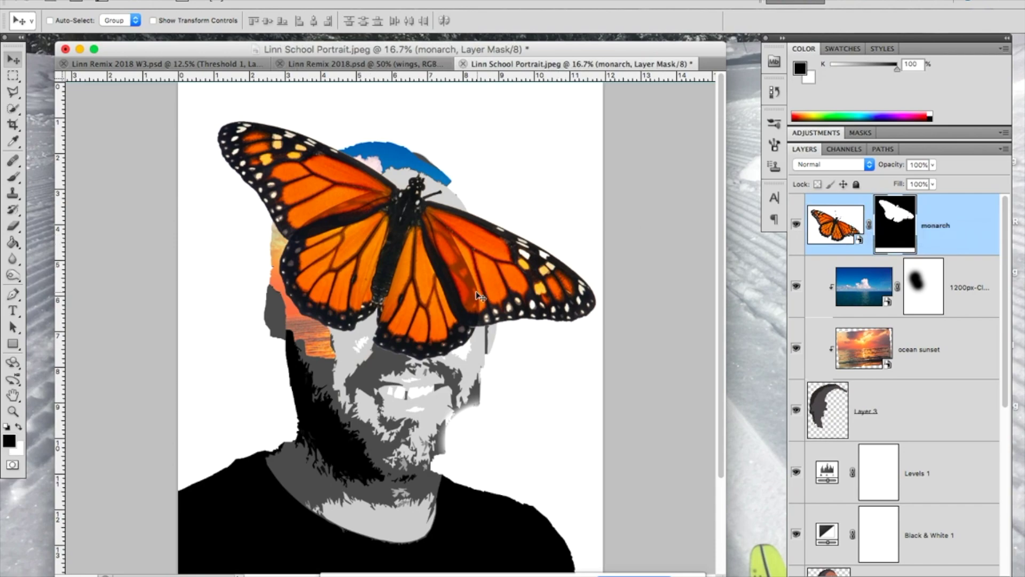
{"action": "left_click", "coordinate": [12, 176]}
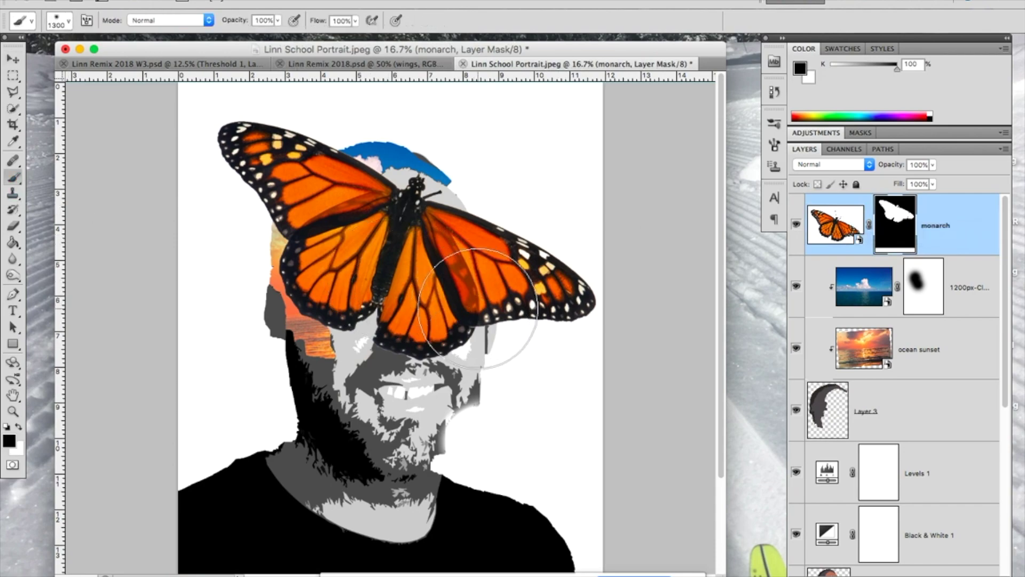
{"action": "mouse_move", "coordinate": [477, 309]}
{"action": "left_mouse_down"}
{"action": "mouse_move", "coordinate": [508, 364]}
{"action": "mouse_move", "coordinate": [473, 322]}
{"action": "mouse_move", "coordinate": [427, 299]}
{"action": "mouse_move", "coordinate": [470, 287]}
{"action": "mouse_move", "coordinate": [420, 279]}
{"action": "mouse_move", "coordinate": [483, 327]}
{"action": "mouse_move", "coordinate": [454, 297]}
{"action": "mouse_move", "coordinate": [387, 297]}
{"action": "mouse_move", "coordinate": [413, 294]}
{"action": "mouse_move", "coordinate": [513, 323]}
{"action": "mouse_move", "coordinate": [436, 327]}
{"action": "mouse_move", "coordinate": [446, 320]}
{"action": "mouse_move", "coordinate": [411, 312]}
{"action": "mouse_move", "coordinate": [462, 307]}
{"action": "mouse_move", "coordinate": [510, 249]}
{"action": "left_mouse_up"}
{"action": "key", "text": "x"}
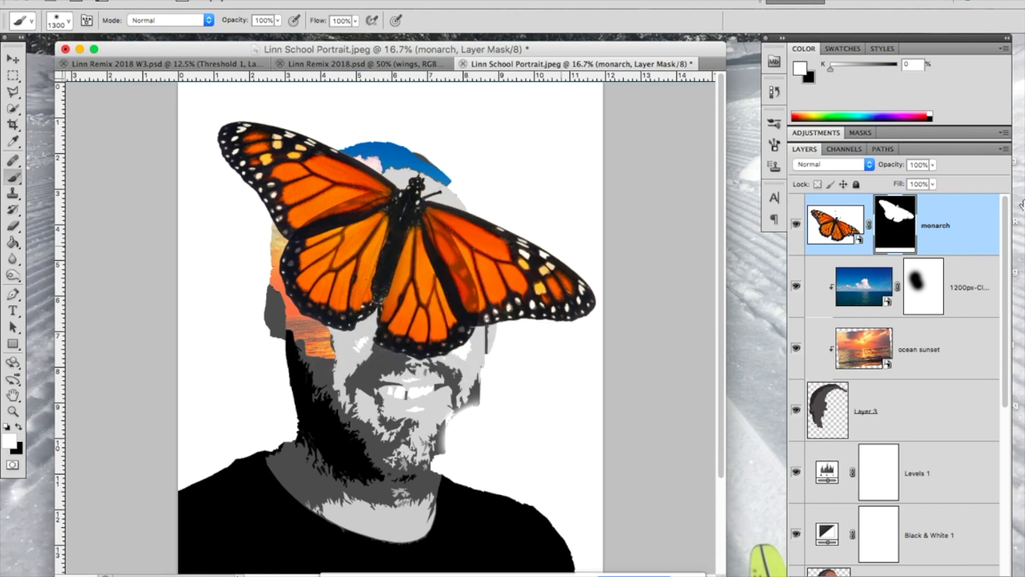
{"action": "key", "text": "super+t"}
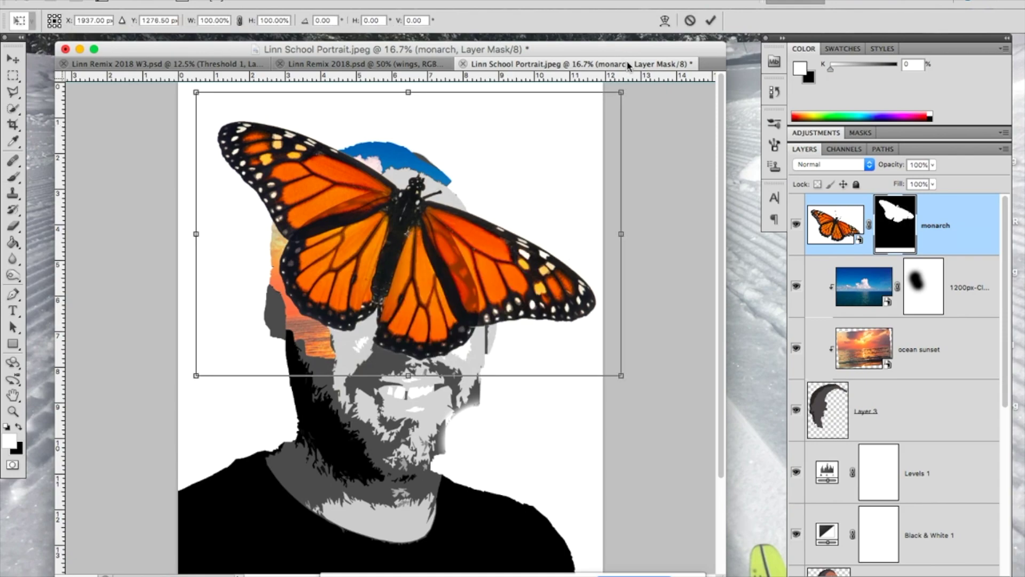
Step: Rotate the monarch about −20.7°, reposition it, and scale it to about 89.5%
{"action": "left_click_drag", "start_coordinate": [637, 433], "coordinate": [664, 335]}
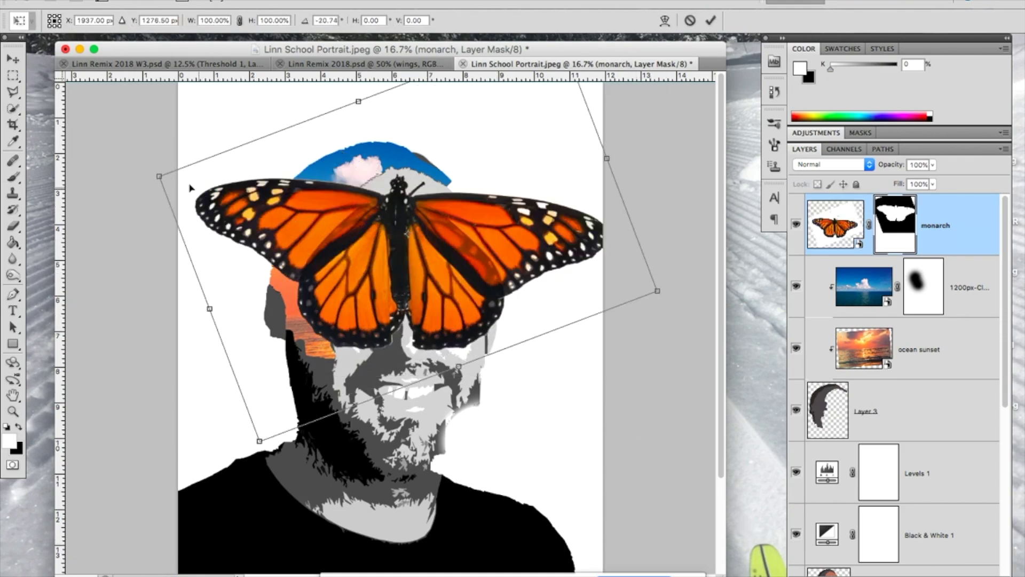
{"action": "left_click_drag", "start_coordinate": [156, 175], "coordinate": [370, 283]}
{"action": "left_click_drag", "start_coordinate": [327, 255], "coordinate": [328, 256]}
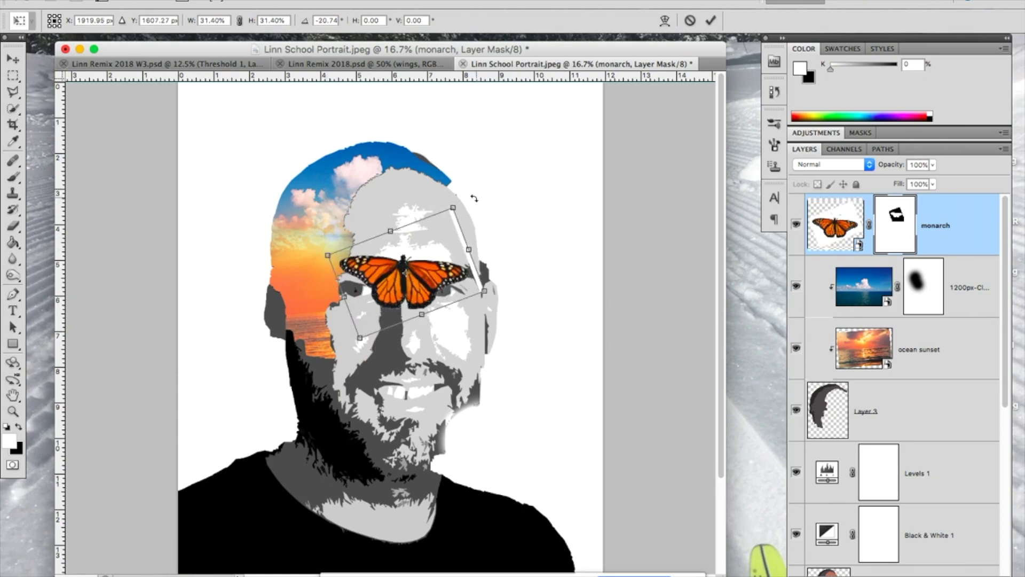
{"action": "left_click_drag", "start_coordinate": [443, 266], "coordinate": [446, 380]}
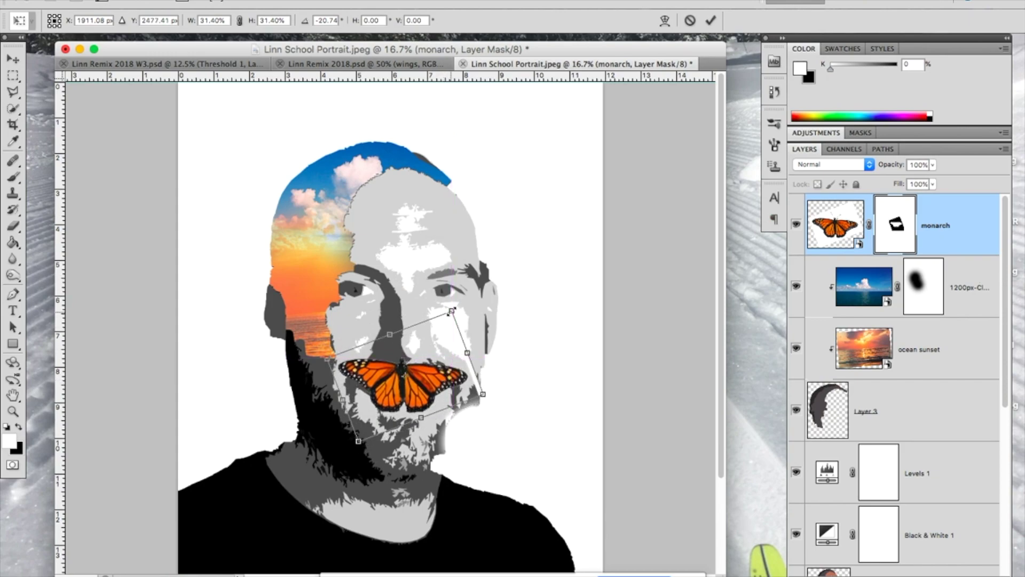
{"action": "left_click_drag", "start_coordinate": [452, 310], "coordinate": [625, 68]}
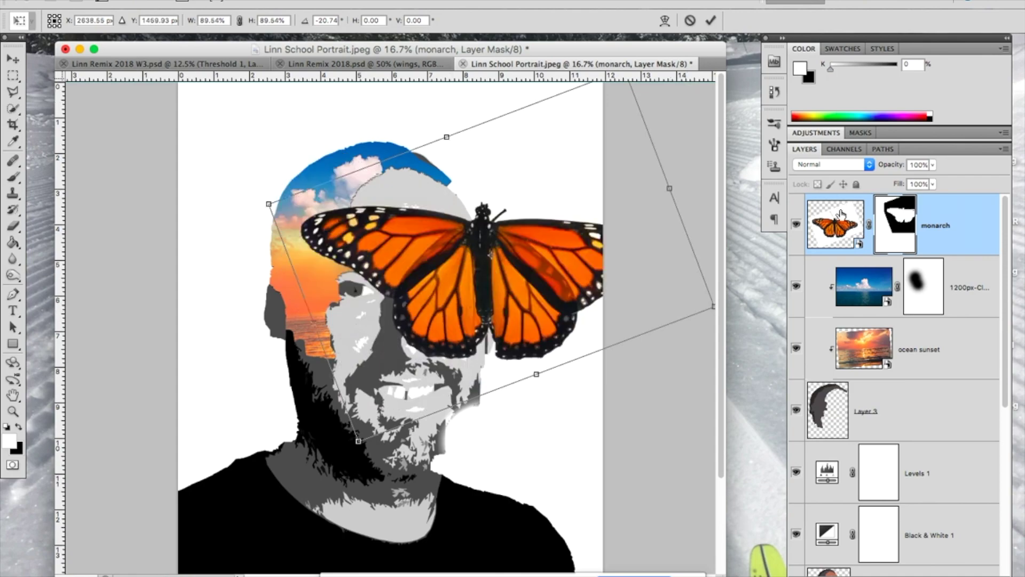
{"action": "key", "text": "Return"}
Step: Move the monarch layer down the stack to sit below Layer 0 copy 2
{"action": "key", "text": "b"}
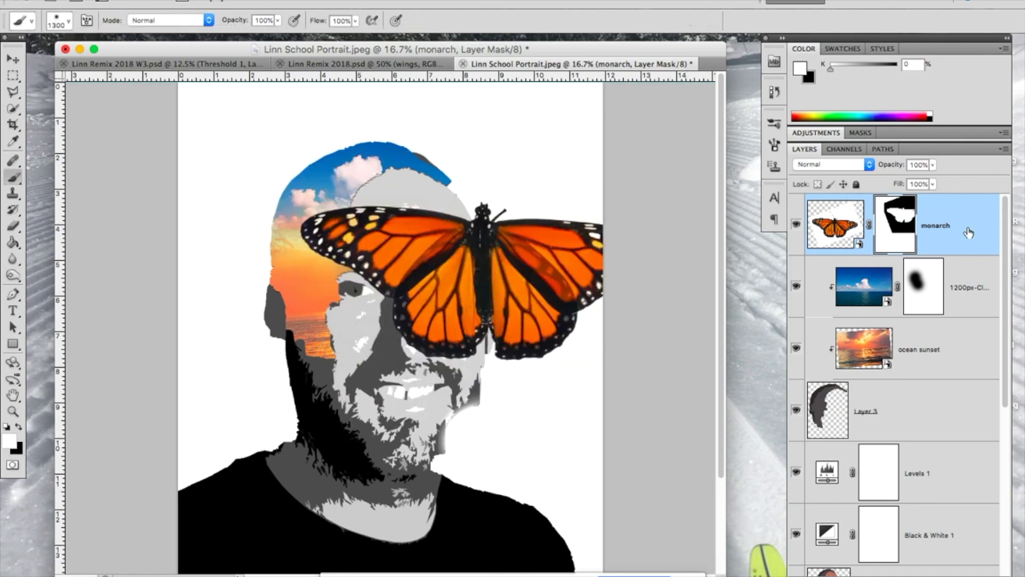
{"action": "left_click_drag", "start_coordinate": [969, 234], "coordinate": [893, 564]}
{"action": "scroll", "coordinate": [893, 567], "scroll_direction": "down", "scroll_amount": 5}
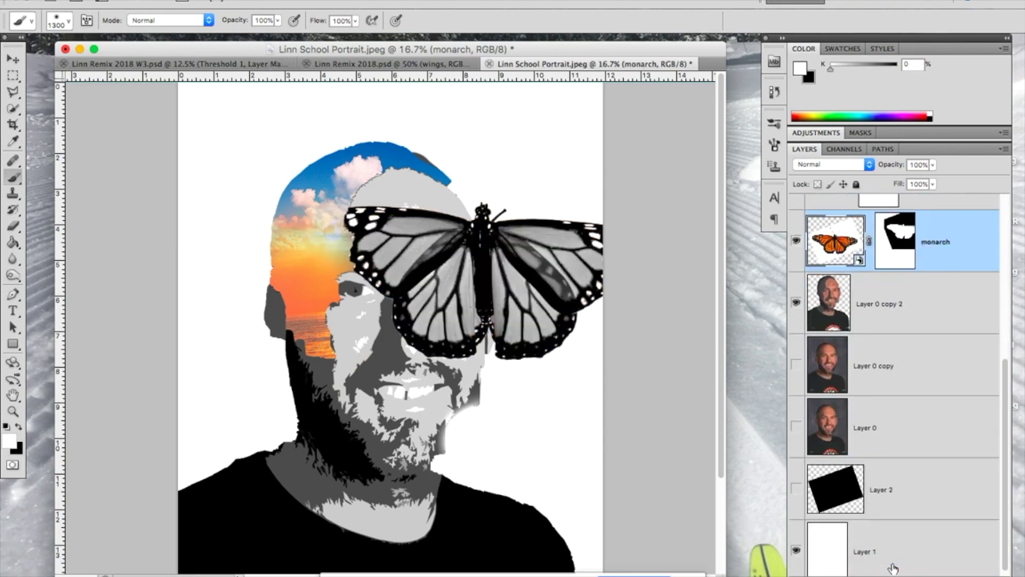
{"action": "left_click_drag", "start_coordinate": [938, 261], "coordinate": [938, 335]}
Step: Rasterize the monarch smart object and drag the wings behind the head like a brim
{"action": "left_click", "coordinate": [556, 284]}
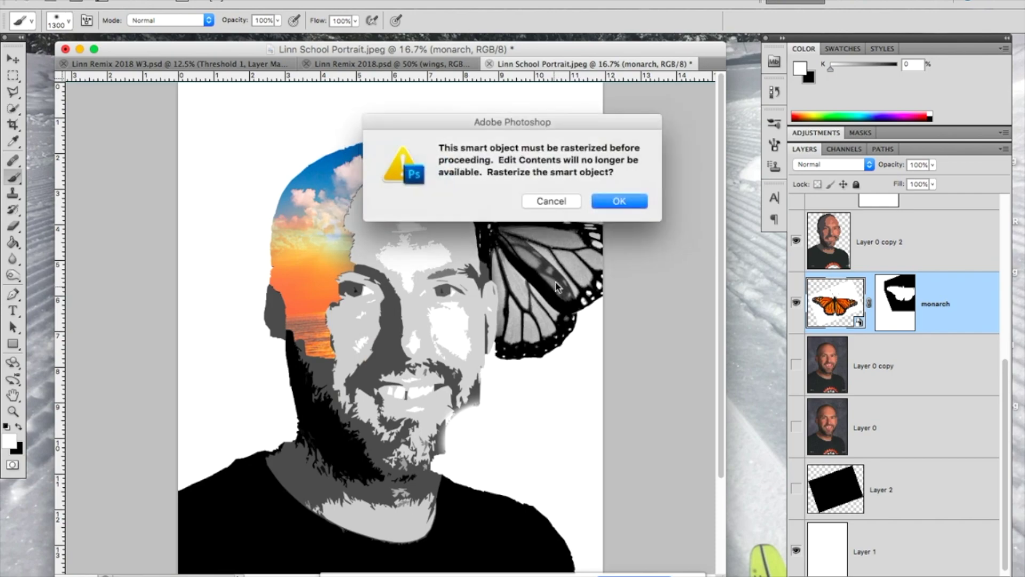
{"action": "left_click", "coordinate": [618, 201]}
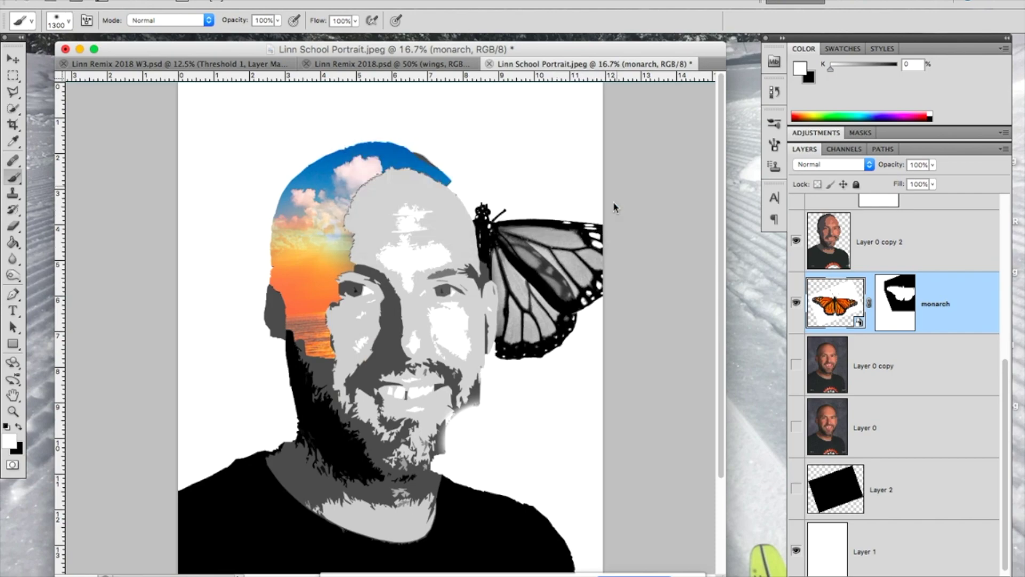
{"action": "key", "text": "v"}
{"action": "left_click_drag", "start_coordinate": [534, 246], "coordinate": [443, 267]}
Step: Scale the monarch to 127.34% and shift it right and down behind the head
{"action": "key", "text": "ctrl+t"}
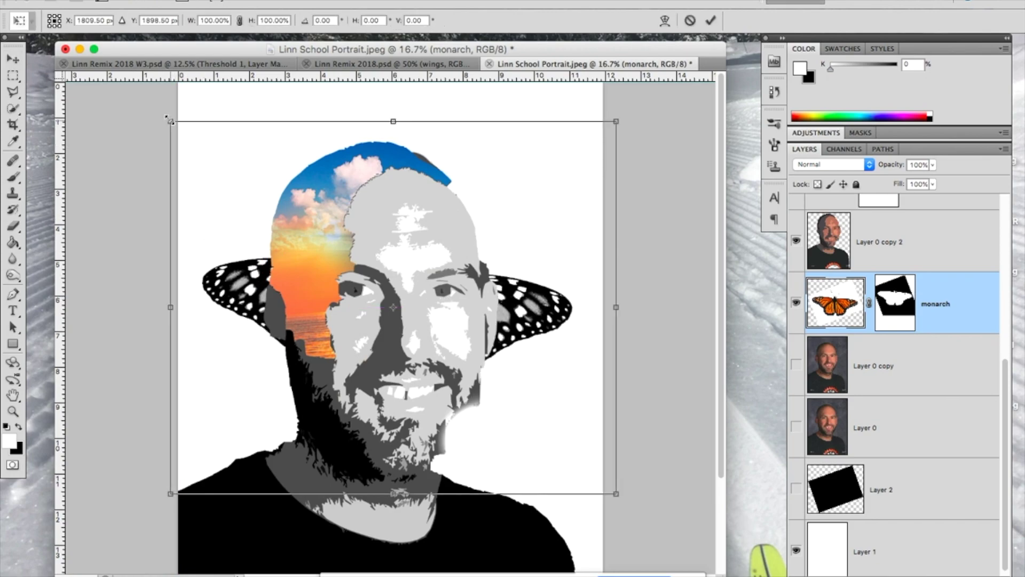
{"action": "left_click_drag", "start_coordinate": [169, 121], "coordinate": [49, 20]}
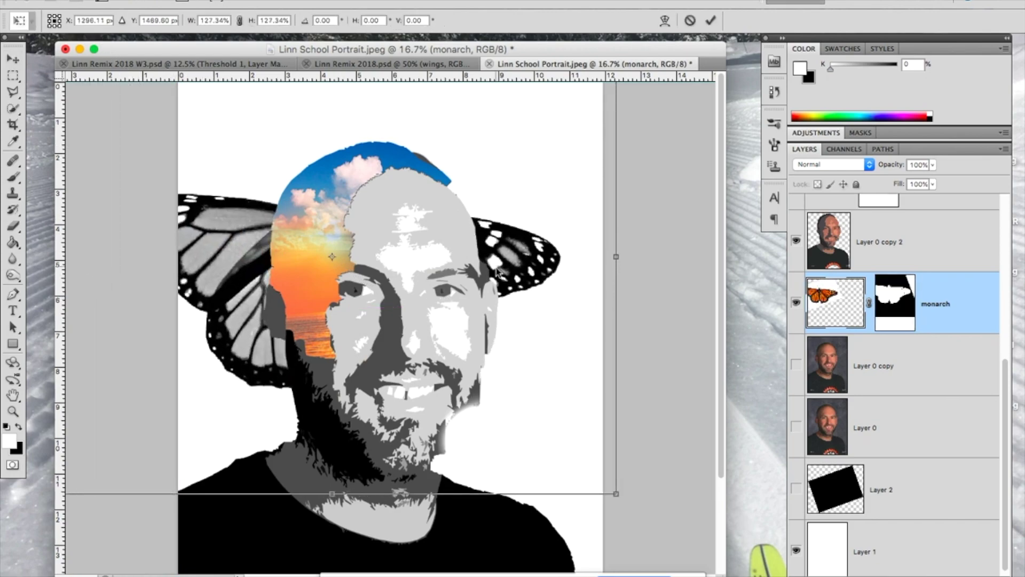
{"action": "left_click_drag", "start_coordinate": [518, 272], "coordinate": [567, 325]}
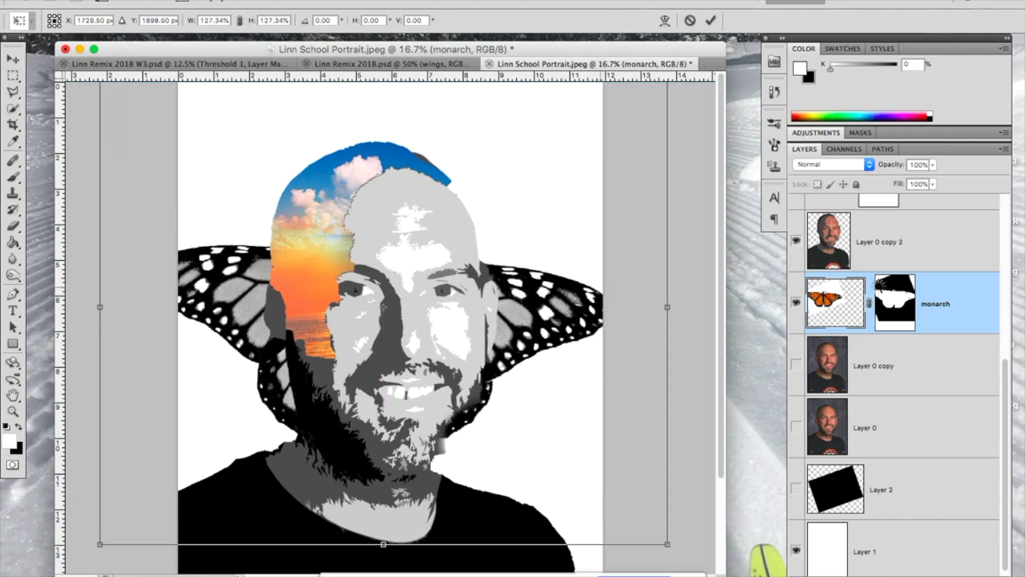
{"action": "key", "text": "Return"}
{"action": "scroll", "coordinate": [878, 288], "scroll_direction": "up", "scroll_amount": 3}
{"action": "scroll", "coordinate": [878, 291], "scroll_direction": "up", "scroll_amount": 2}
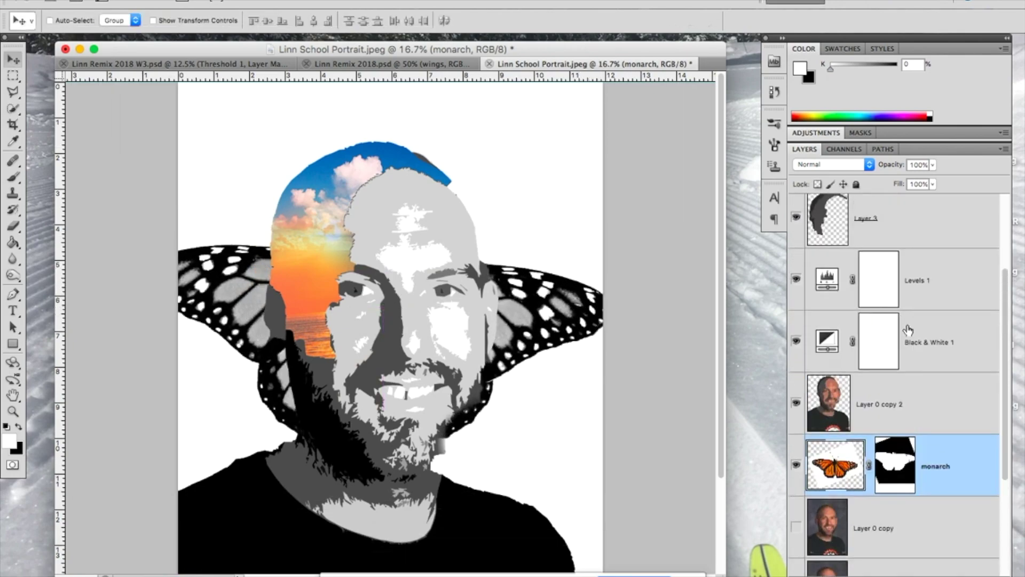
Step: Clip the Black & White 1 adjustment to the face layer
{"action": "left_click", "coordinate": [945, 348]}
{"action": "right_click", "coordinate": [945, 348]}
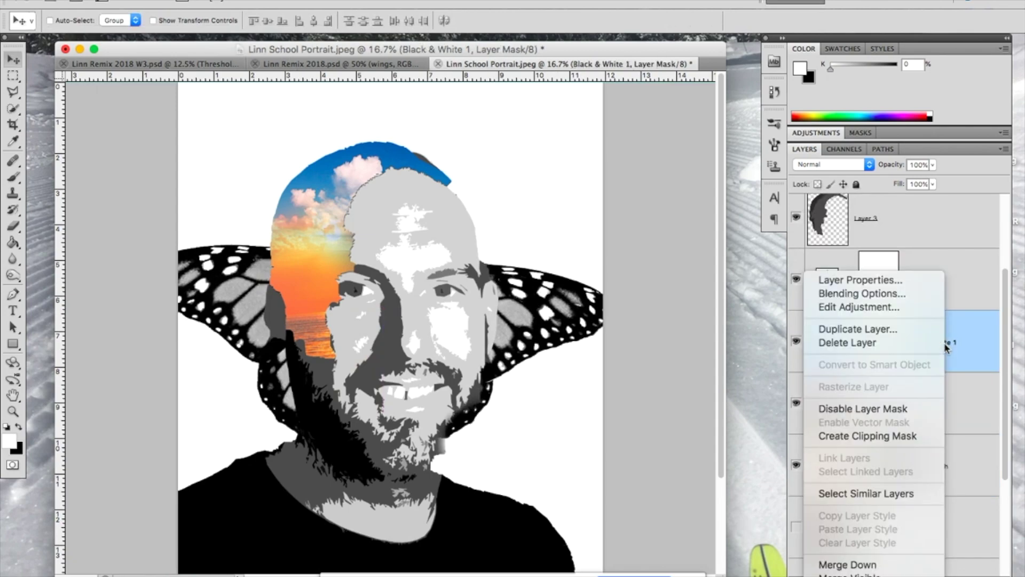
{"action": "left_click", "coordinate": [906, 436]}
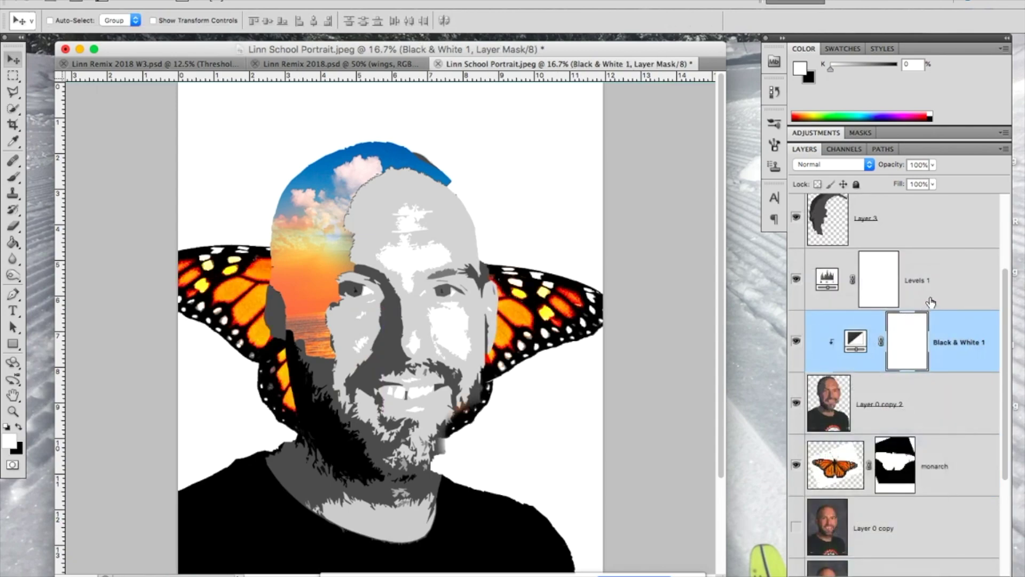
Step: Clip Levels 1 to the face layer too, then select the monarch layer
{"action": "left_click", "coordinate": [940, 283]}
{"action": "right_click", "coordinate": [939, 283]}
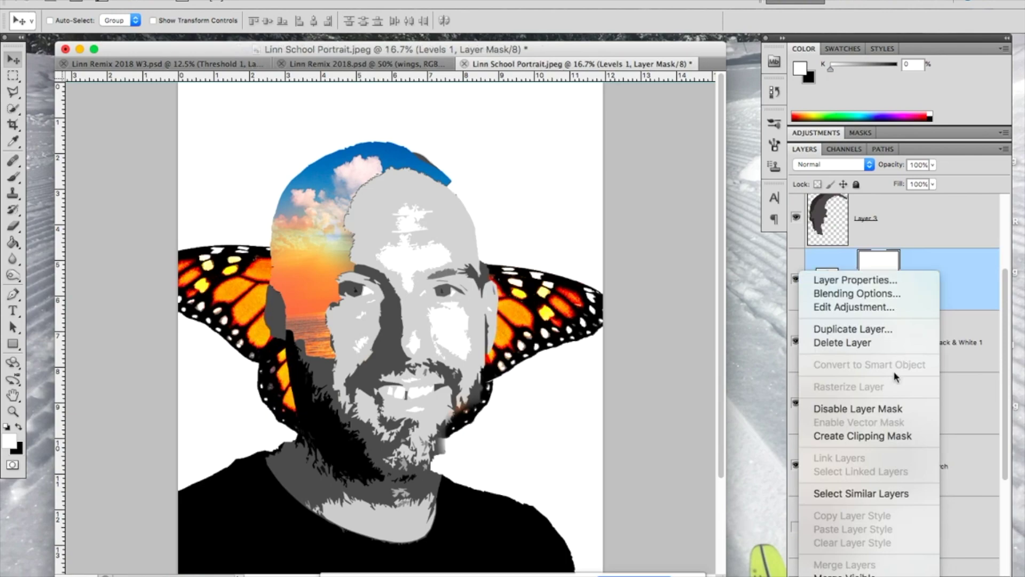
{"action": "left_click", "coordinate": [908, 435]}
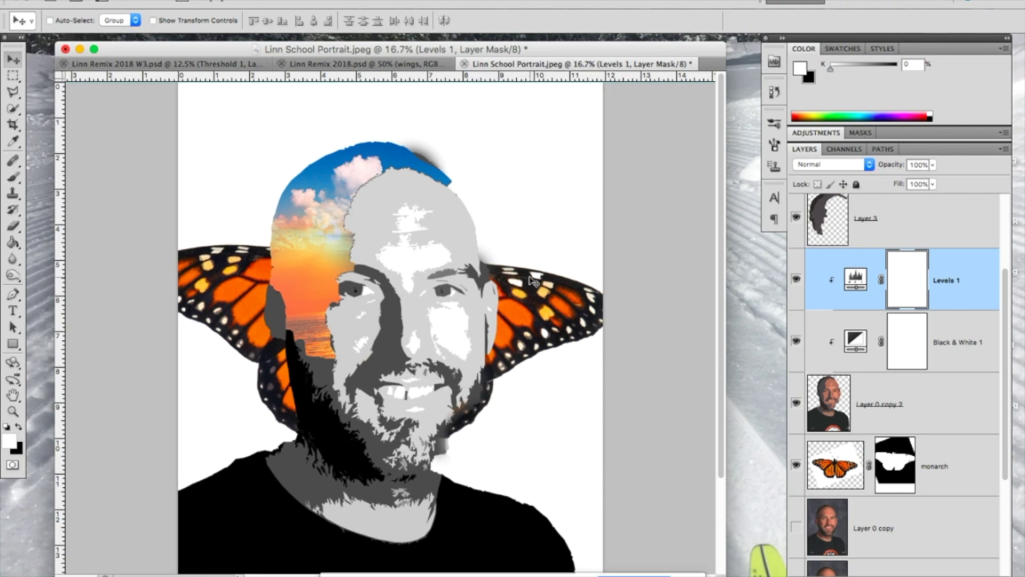
{"action": "left_click", "coordinate": [889, 464]}
{"action": "left_click", "coordinate": [817, 458]}
Step: Scale the monarch wings to about 124.66%, rotate them -2°, and move them down-right behind the face
{"action": "mouse_move", "coordinate": [558, 294]}
{"action": "left_mouse_down"}
{"action": "mouse_move", "coordinate": [576, 294]}
{"action": "mouse_move", "coordinate": [568, 297]}
{"action": "left_mouse_up"}
{"action": "key", "text": "ctrl+t"}
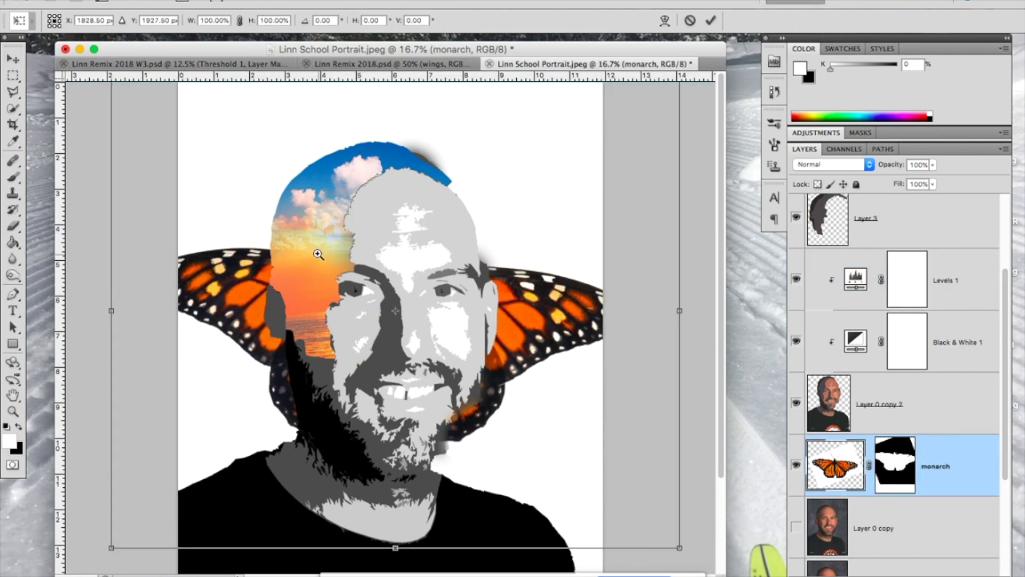
{"action": "key", "text": "ctrl+minus"}
{"action": "key", "text": "ctrl+minus"}
{"action": "left_click_drag", "start_coordinate": [251, 172], "coordinate": [174, 96]}
{"action": "left_click_drag", "start_coordinate": [593, 180], "coordinate": [591, 167]}
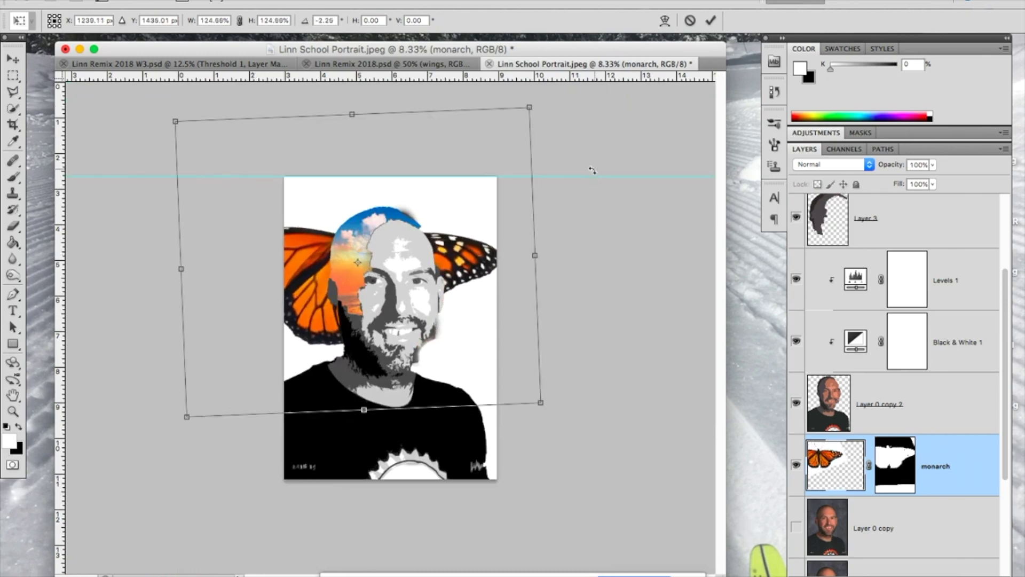
{"action": "left_click_drag", "start_coordinate": [464, 267], "coordinate": [495, 295]}
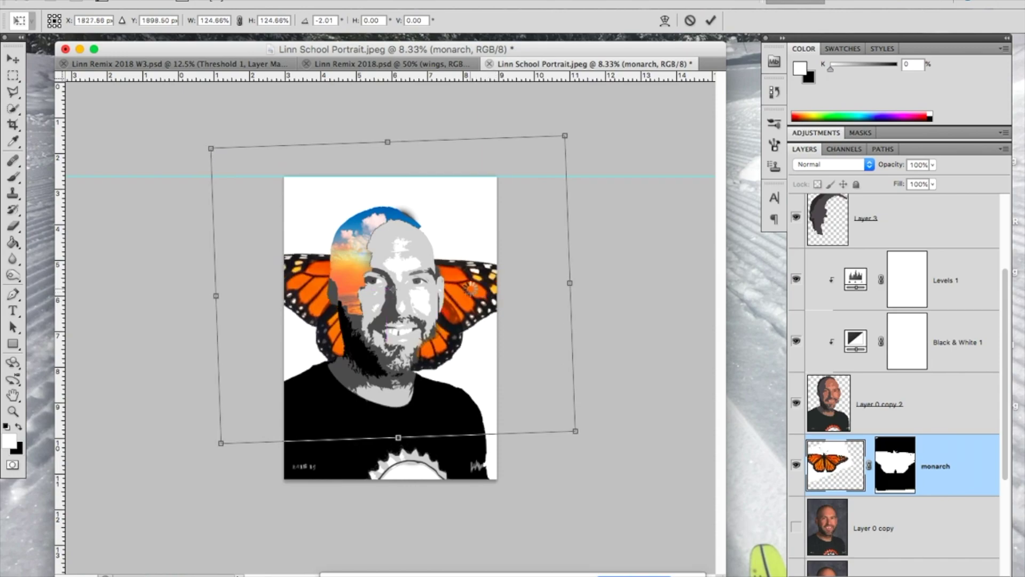
{"action": "key", "text": "Return"}
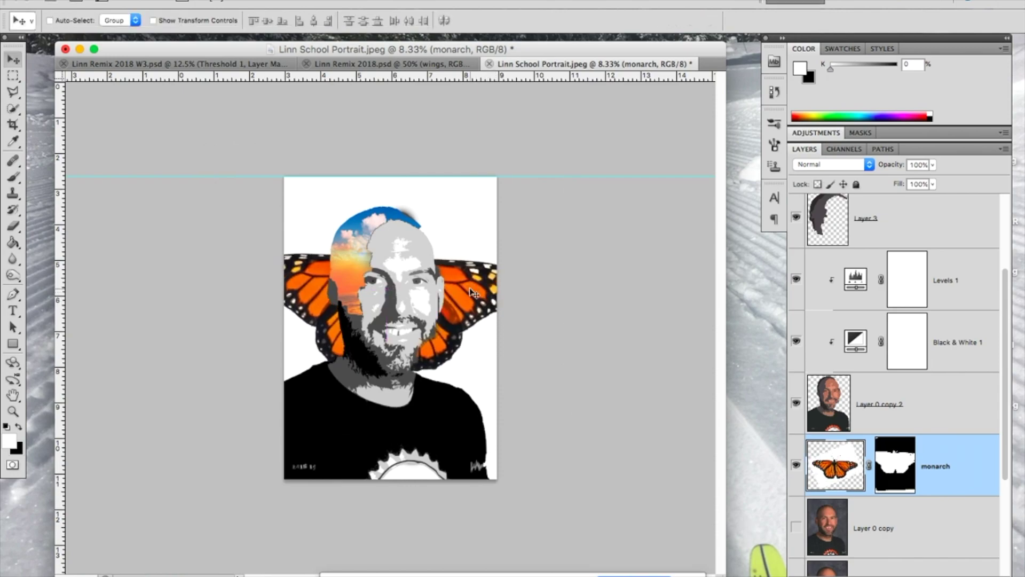
{"action": "left_click", "coordinate": [393, 324]}
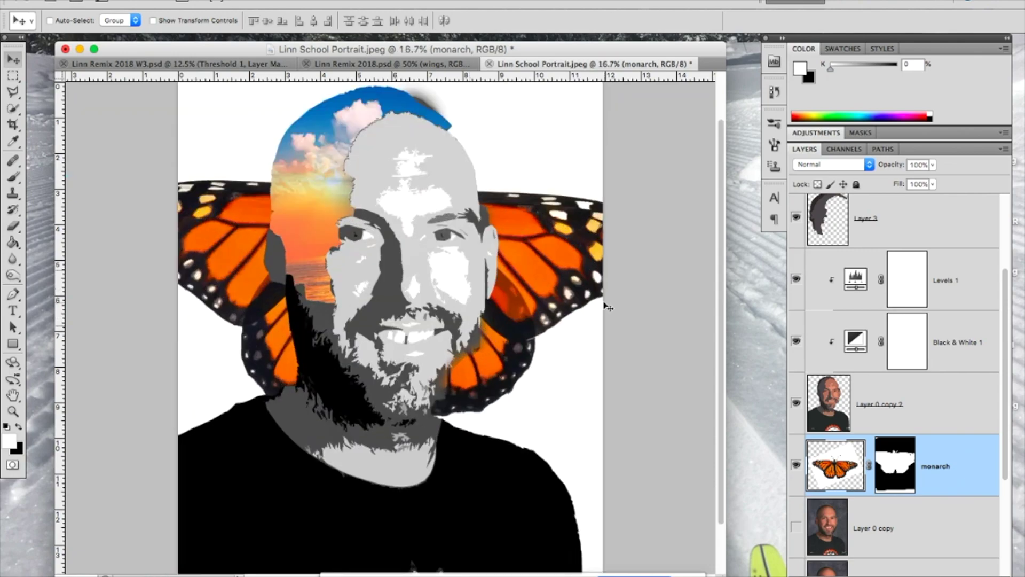